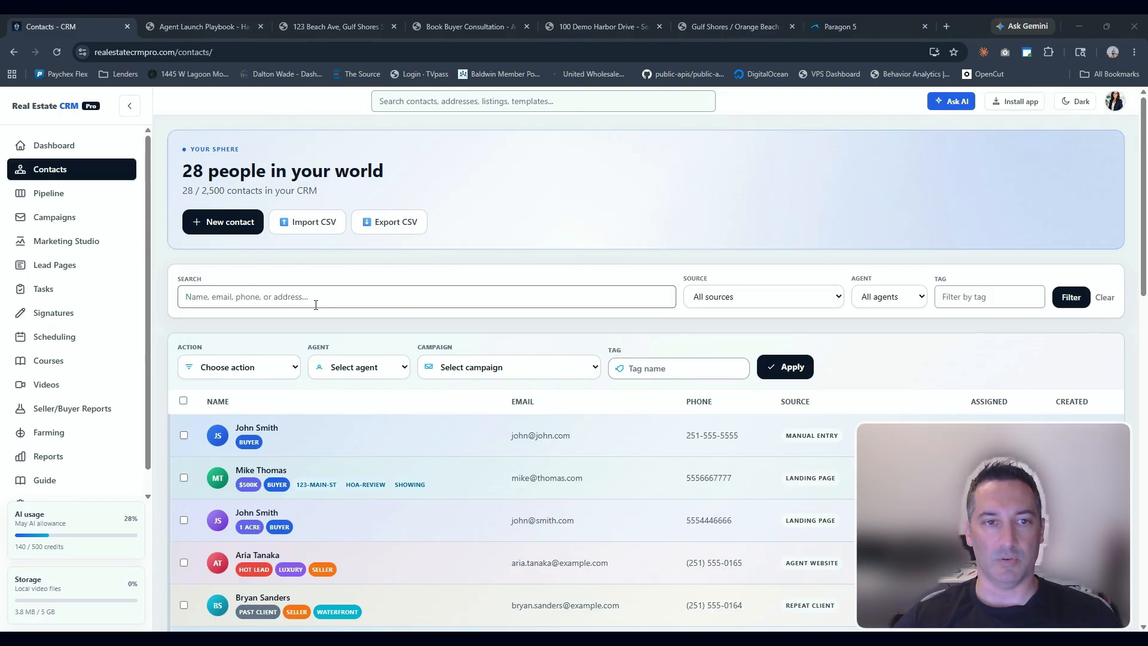
# Search the contacts by a first name and clear the search.
pyautogui.click(320, 303)
pyautogui.write('john')
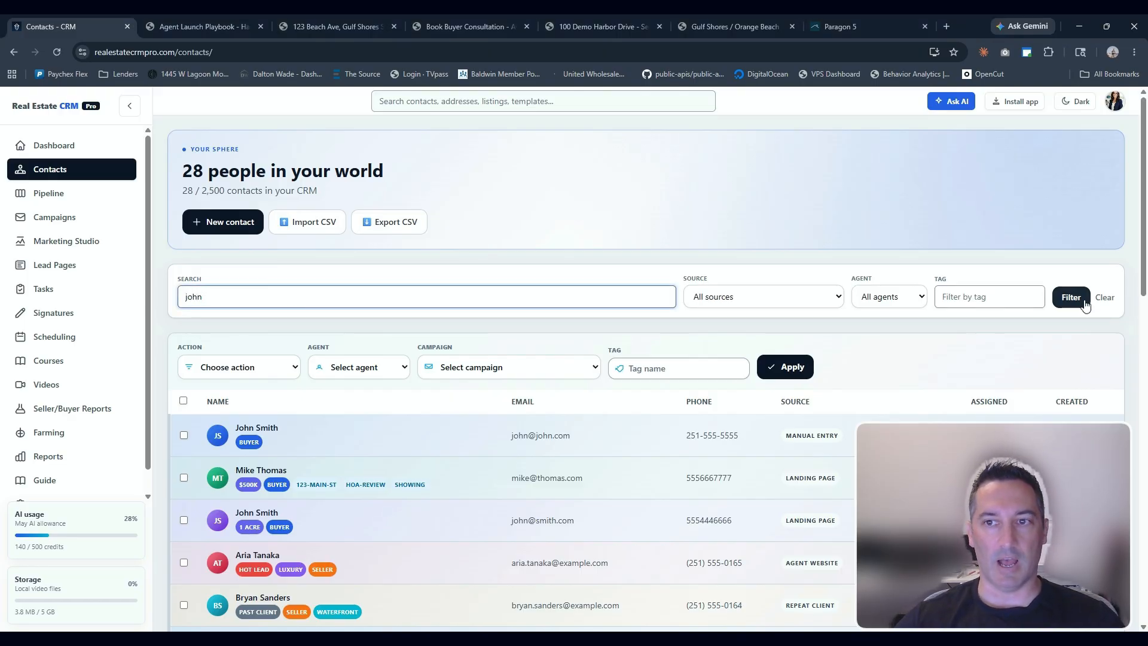
pyautogui.press('Return')
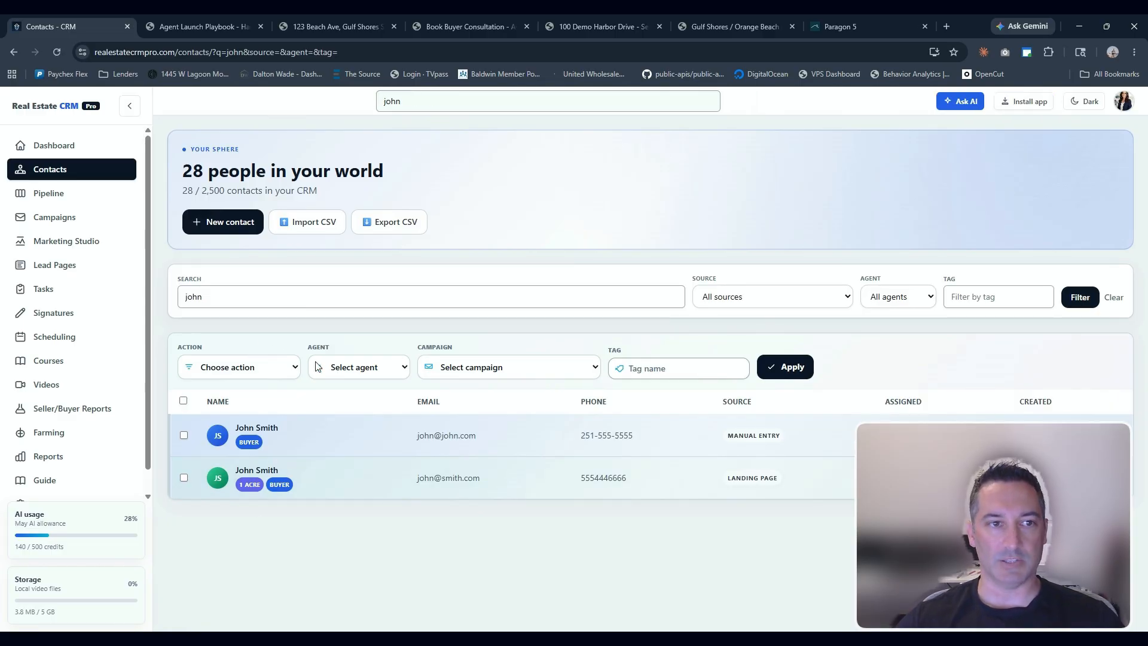
pyautogui.click(1111, 297)
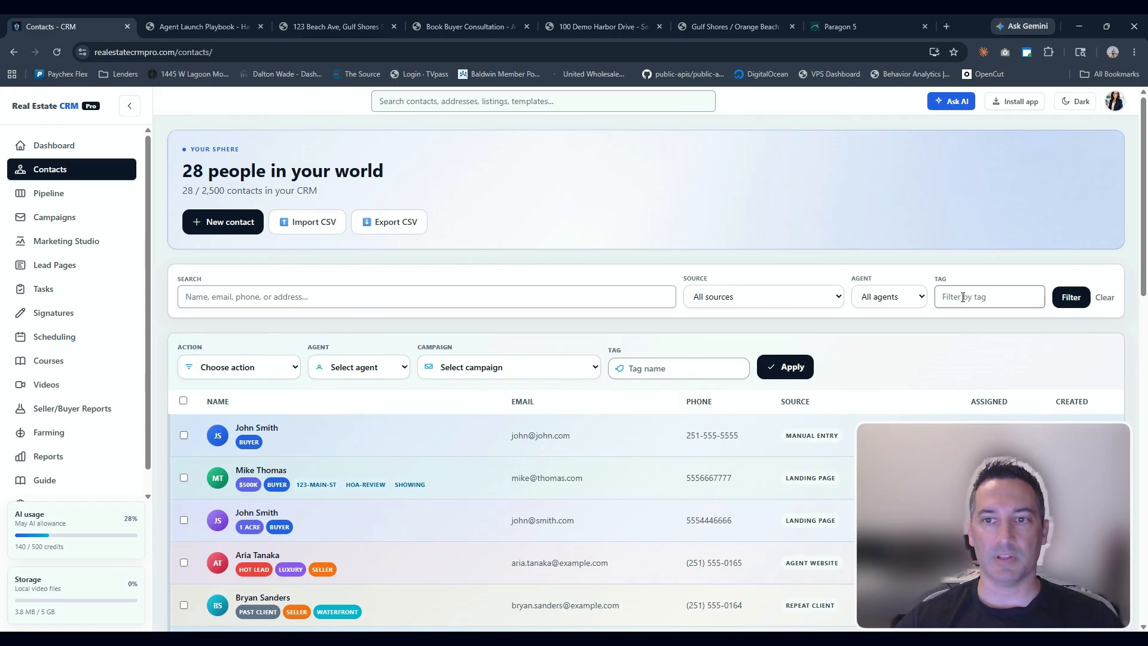
# Filter the contacts by the tag "buyer" and look through the filtered list.
pyautogui.click(962, 297)
pyautogui.write('buyer')
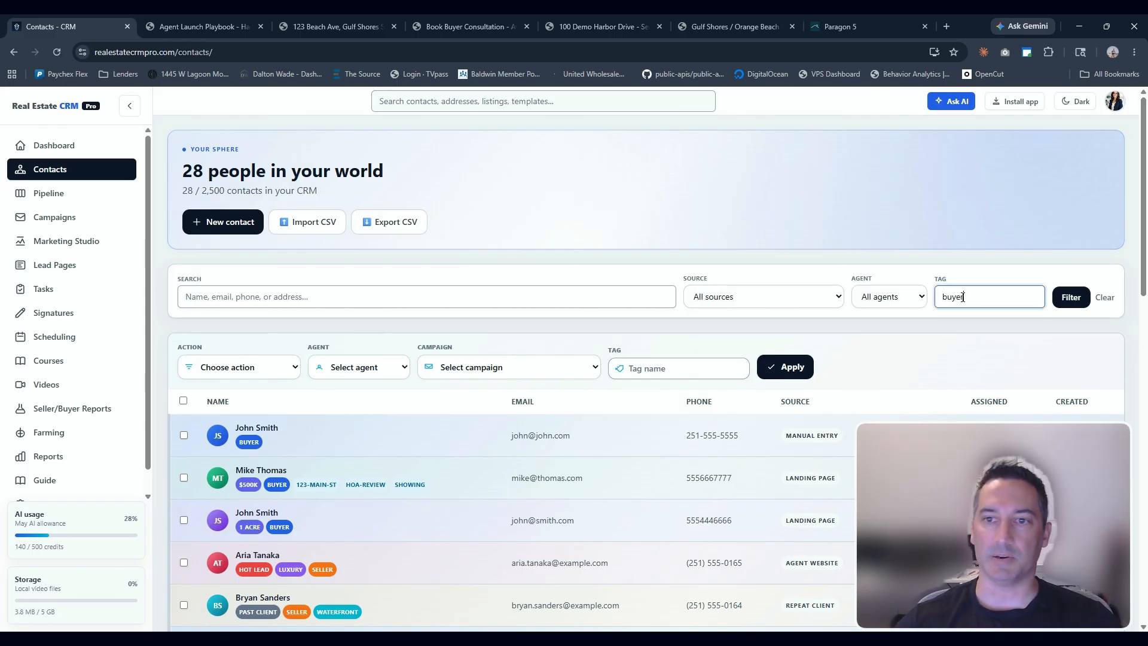
pyautogui.click(1070, 297)
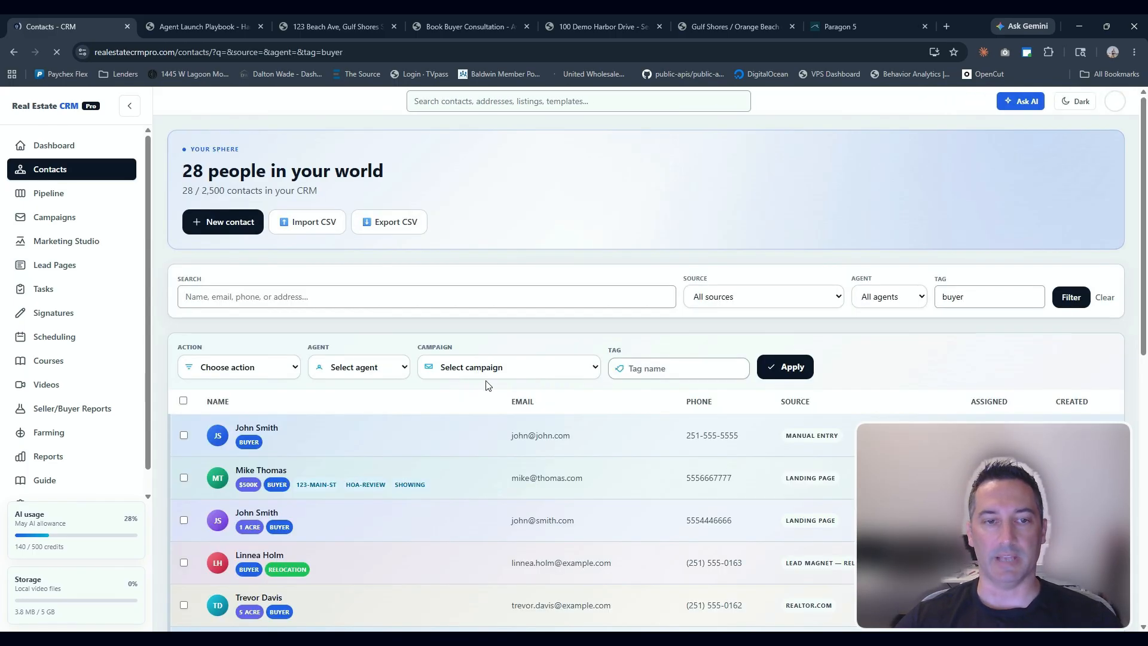
pyautogui.scroll(-5, 406, 462)
pyautogui.scroll(3, 398, 470)
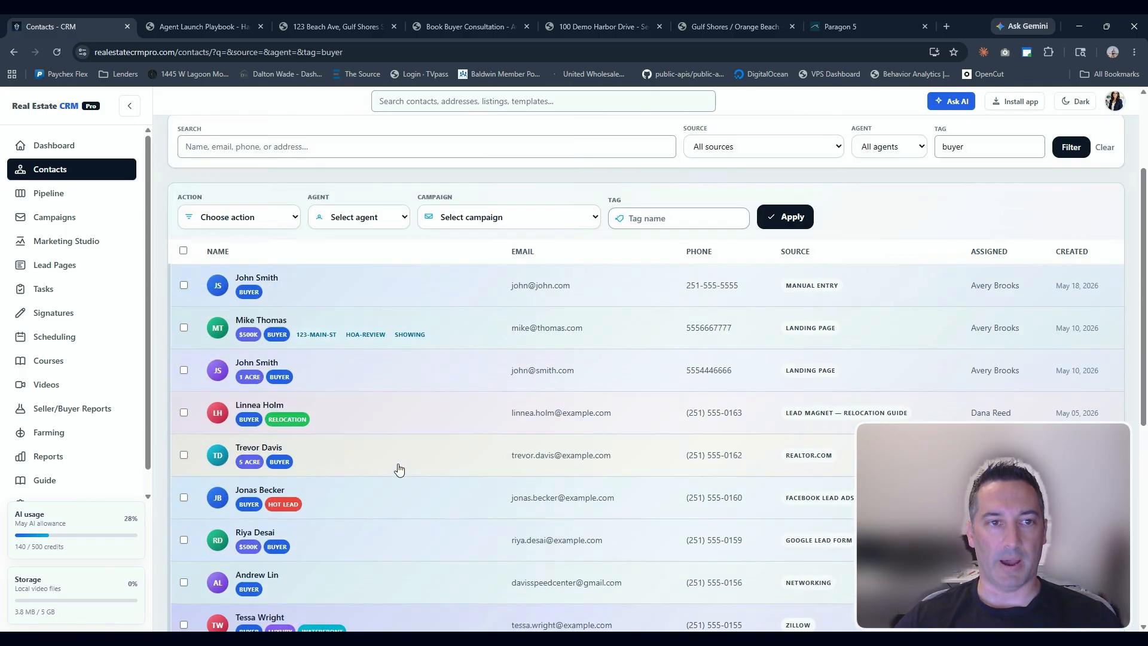
# Select all contacts in the filtered list and apply the bulk email action to them.
pyautogui.scroll(3, 399, 470)
pyautogui.click(184, 401)
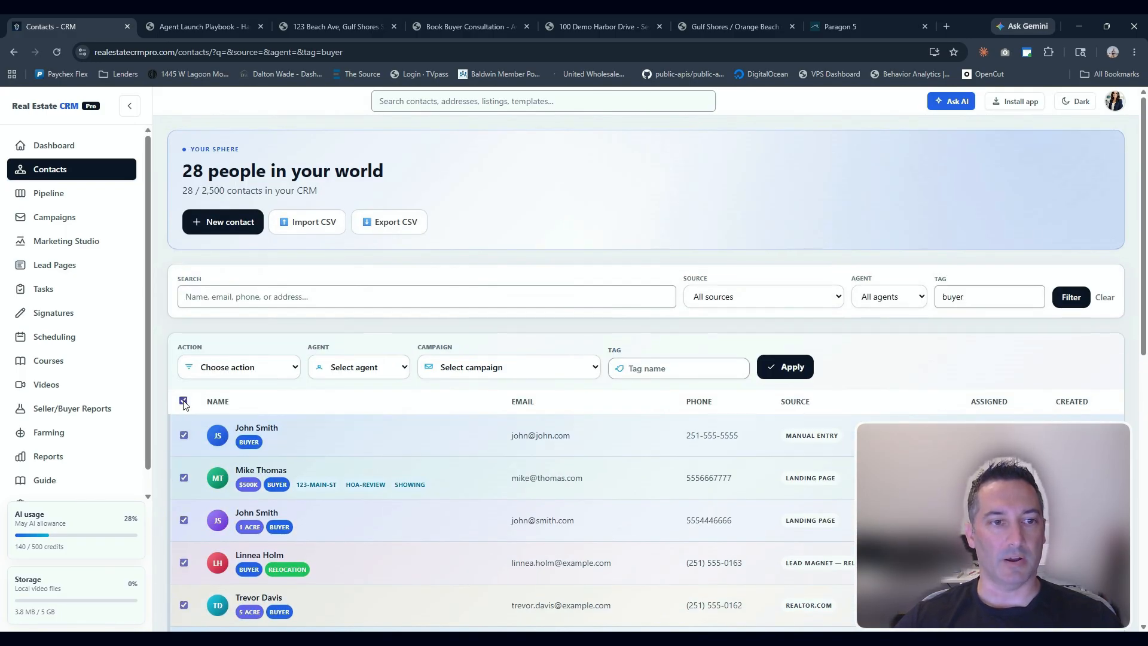
pyautogui.click(289, 377)
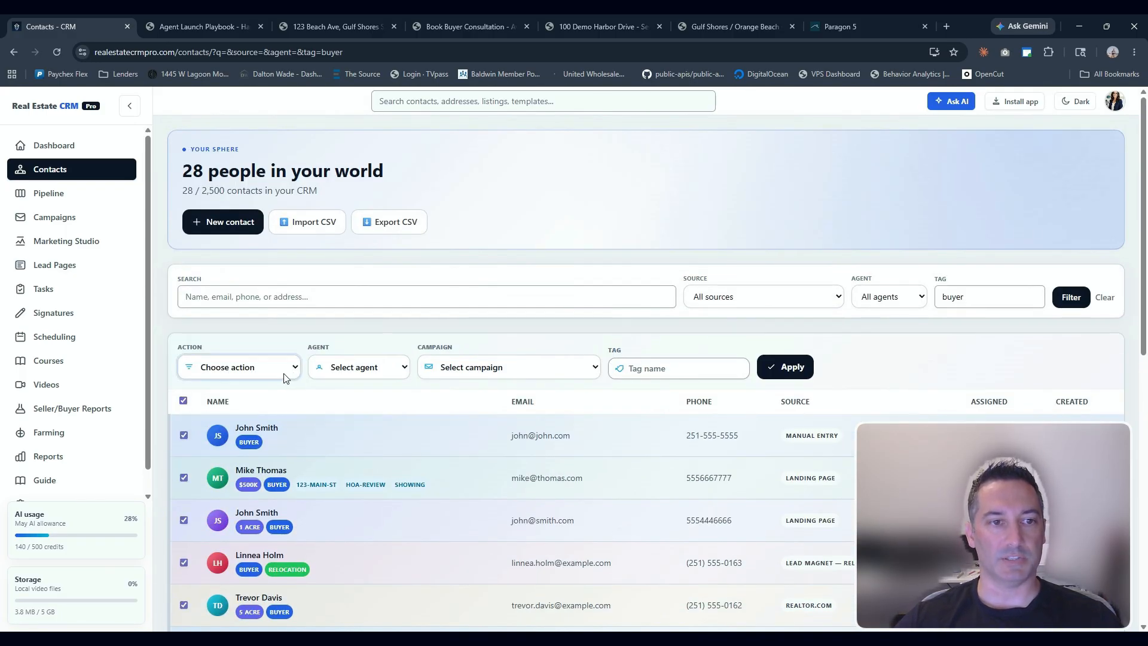
pyautogui.click(258, 405)
pyautogui.click(795, 372)
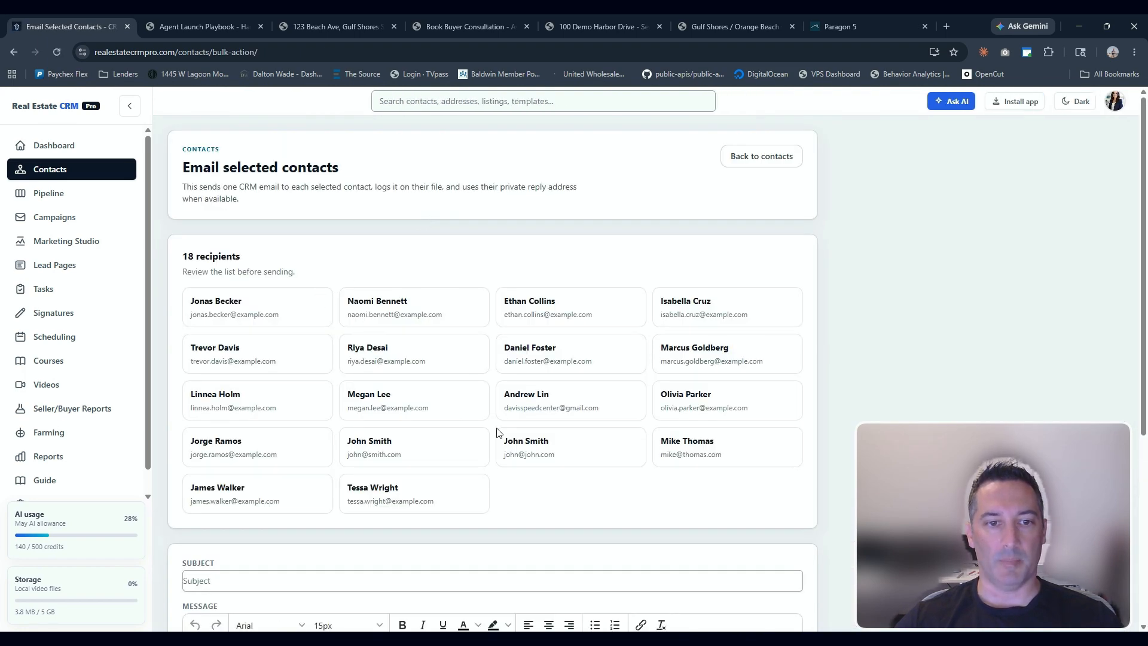
# Review the recipients and the message form of the bulk email, and return to the contacts without sending.
pyautogui.scroll(-5, 257, 354)
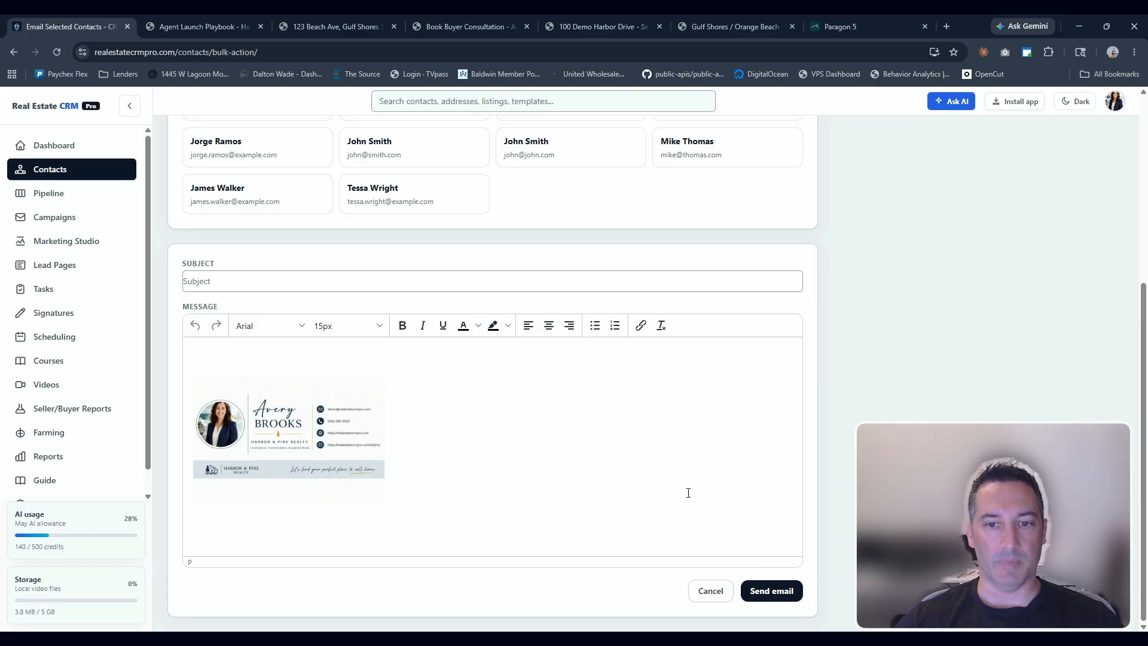
pyautogui.scroll(5, 689, 492)
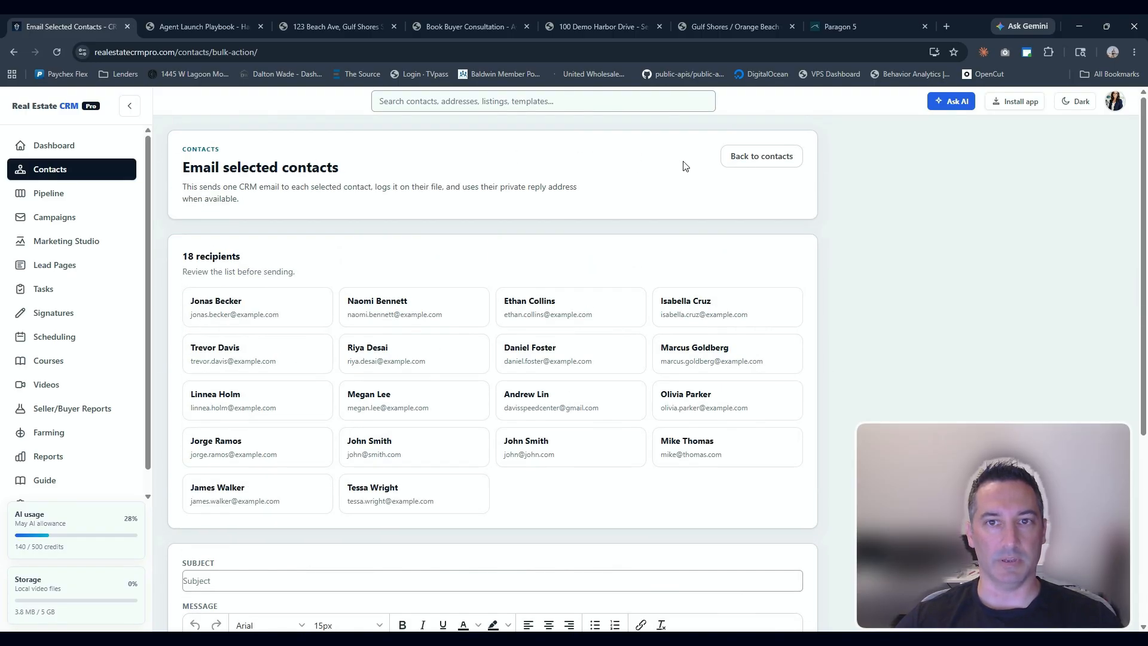
pyautogui.click(741, 159)
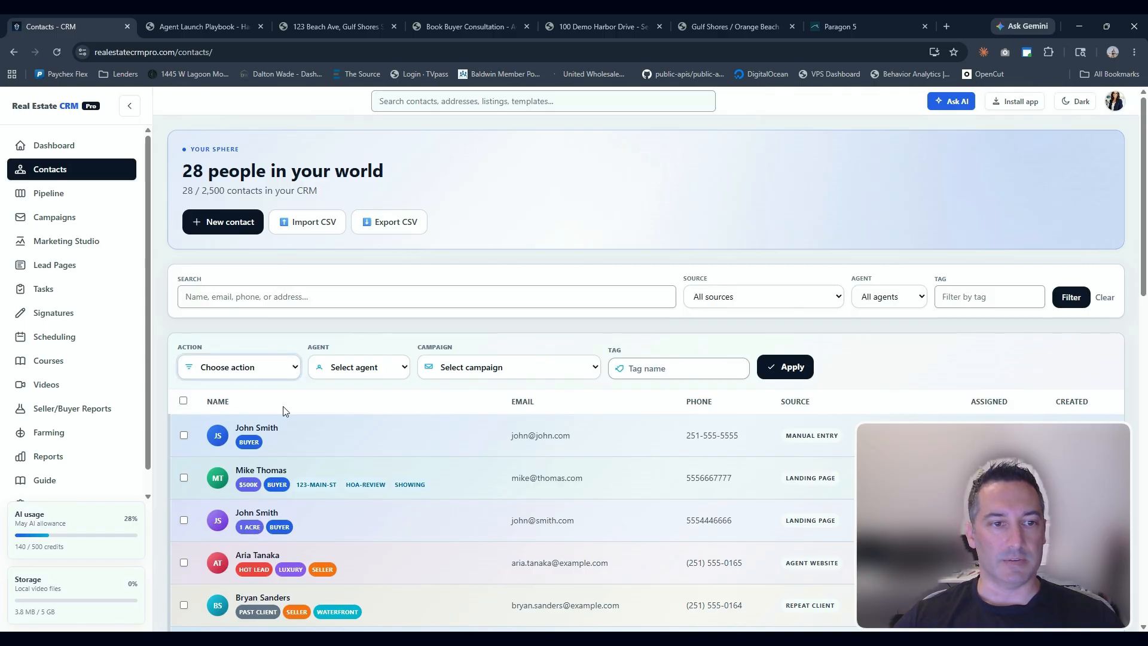
# Apply the Delete bulk action to the contact tagged Hot Lead, Luxury and Seller, cancel the deletion and deselect the contact.
pyautogui.click(185, 563)
pyautogui.click(232, 475)
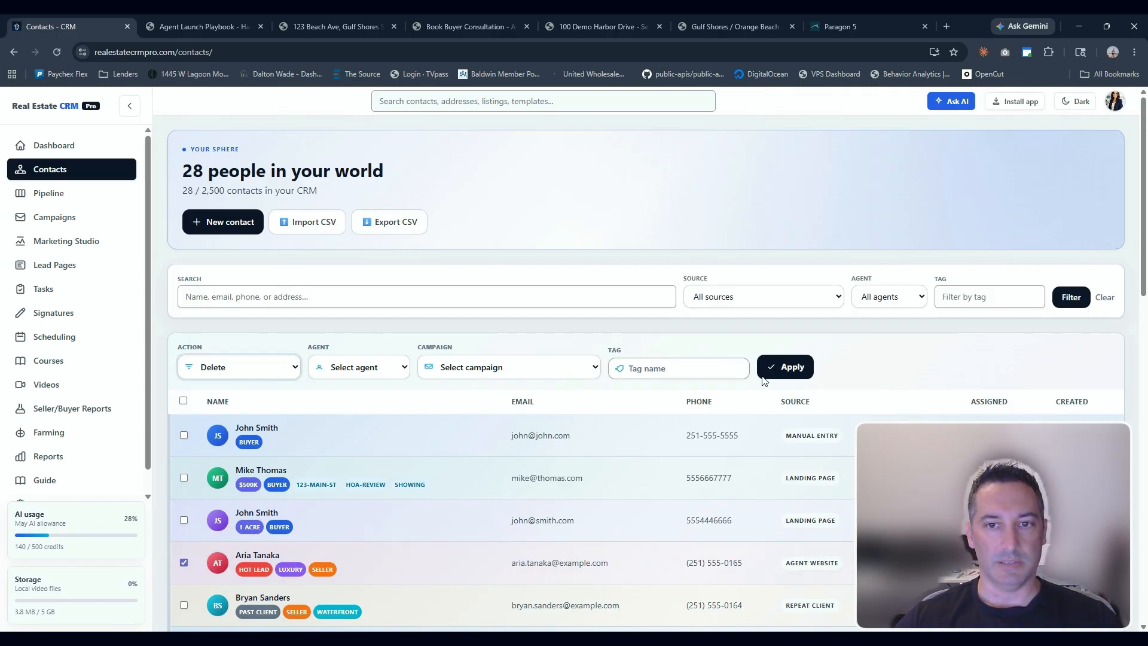
pyautogui.click(785, 366)
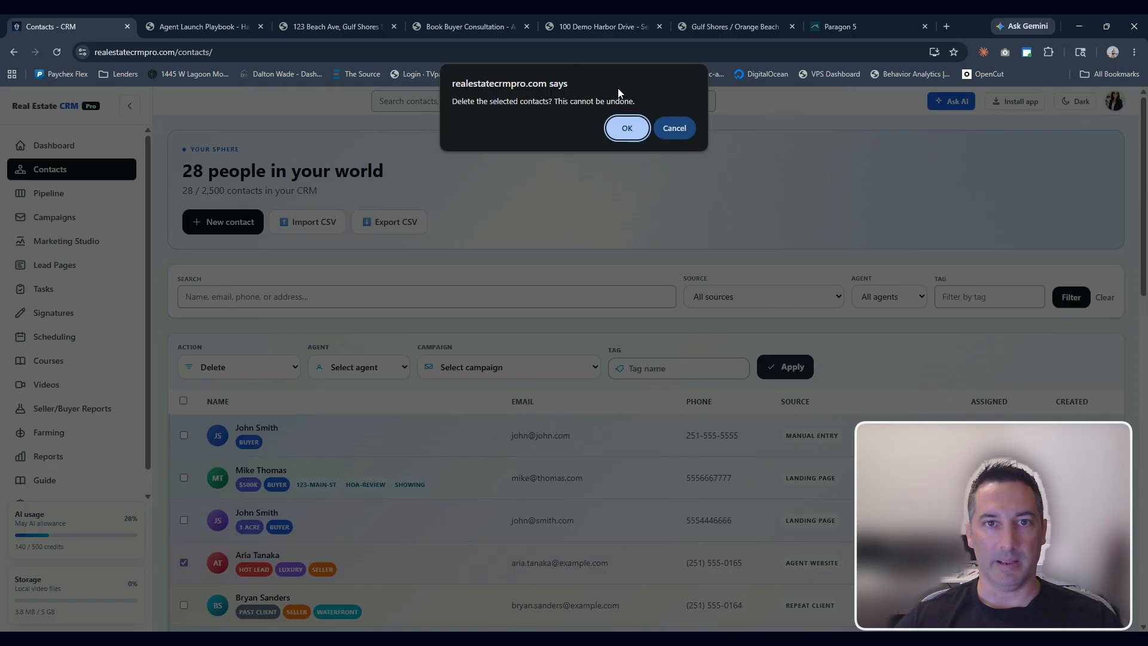
pyautogui.click(682, 133)
pyautogui.click(184, 563)
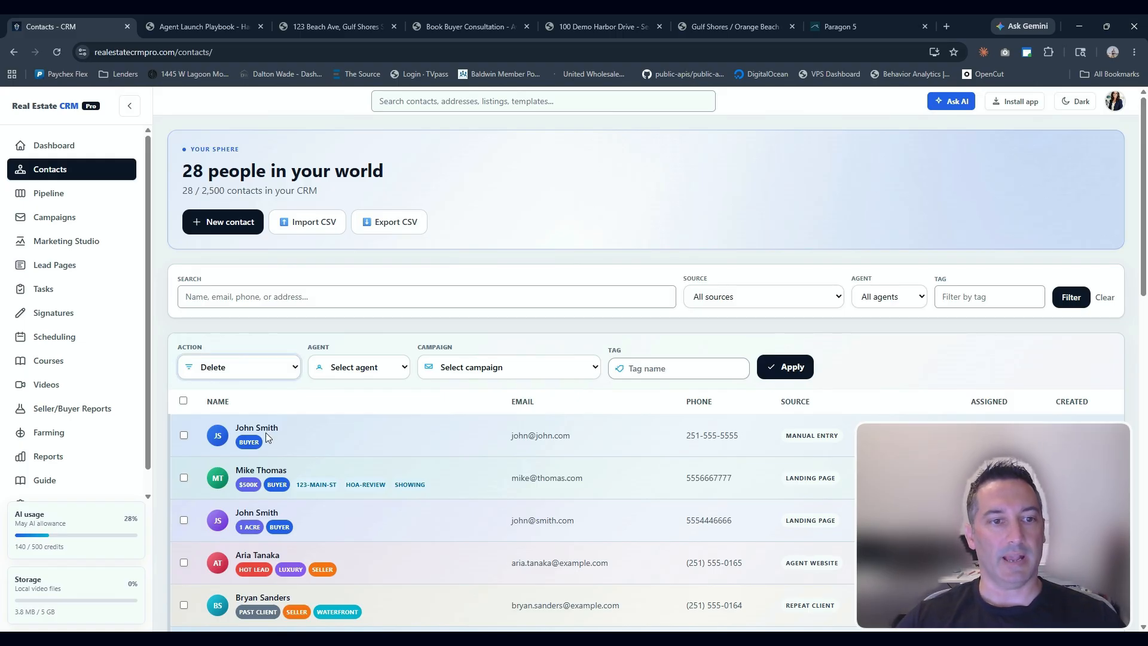
# Add the tag "$500K" to the first contact in the list with the Add tag bulk action.
pyautogui.click(246, 450)
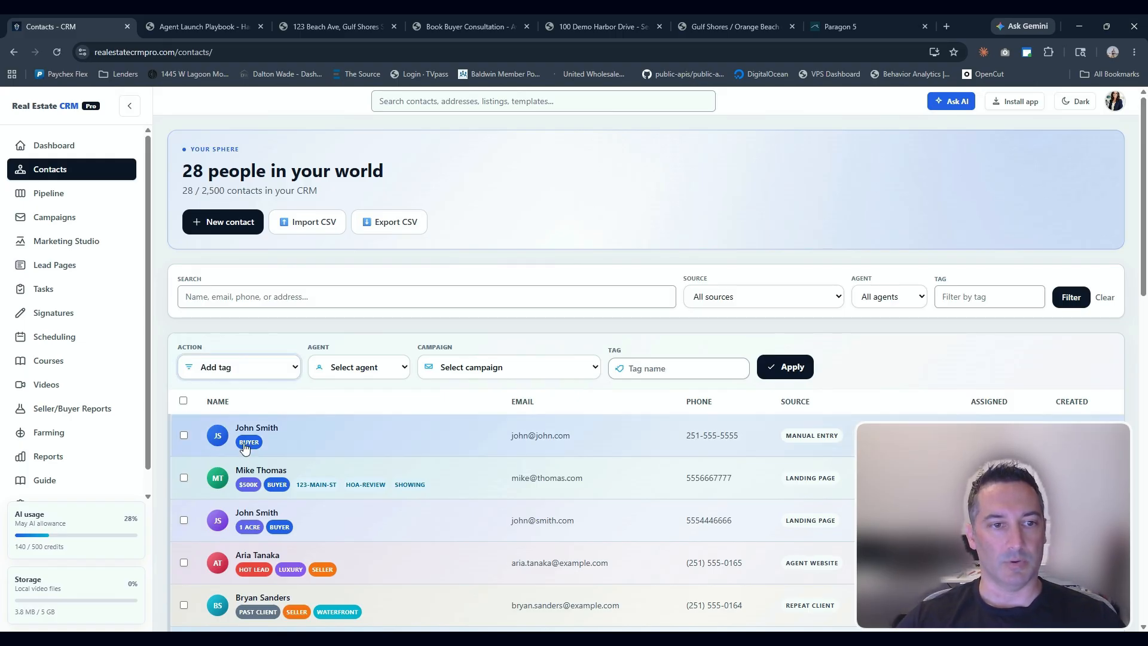
pyautogui.click(183, 434)
pyautogui.click(183, 436)
pyautogui.click(649, 366)
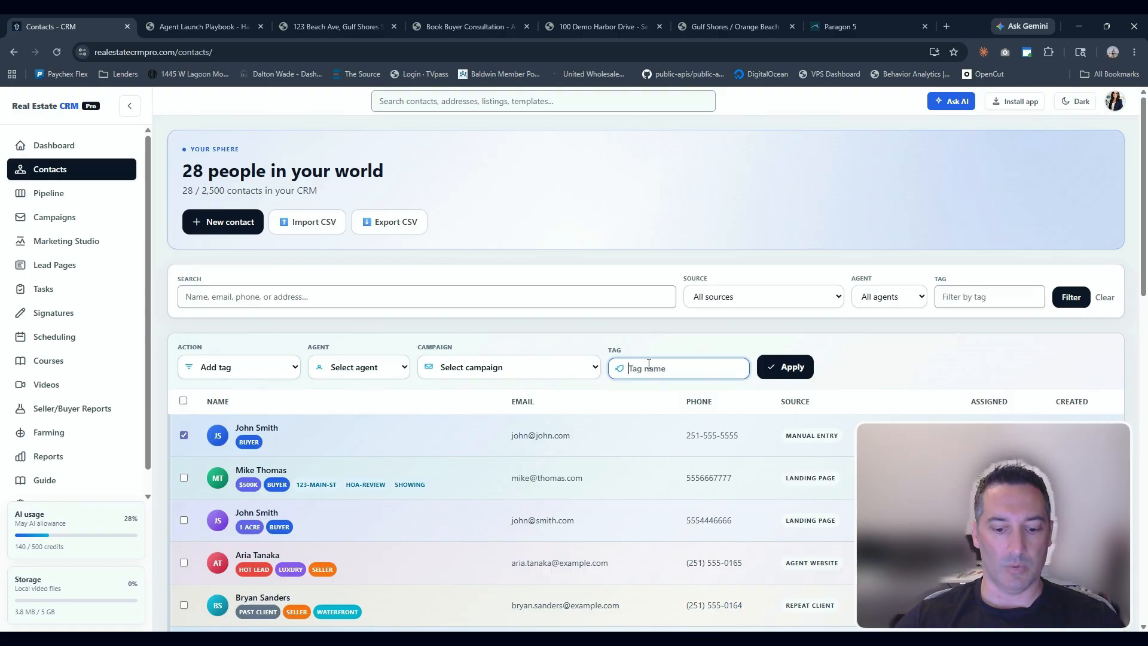
pyautogui.write('$500K')
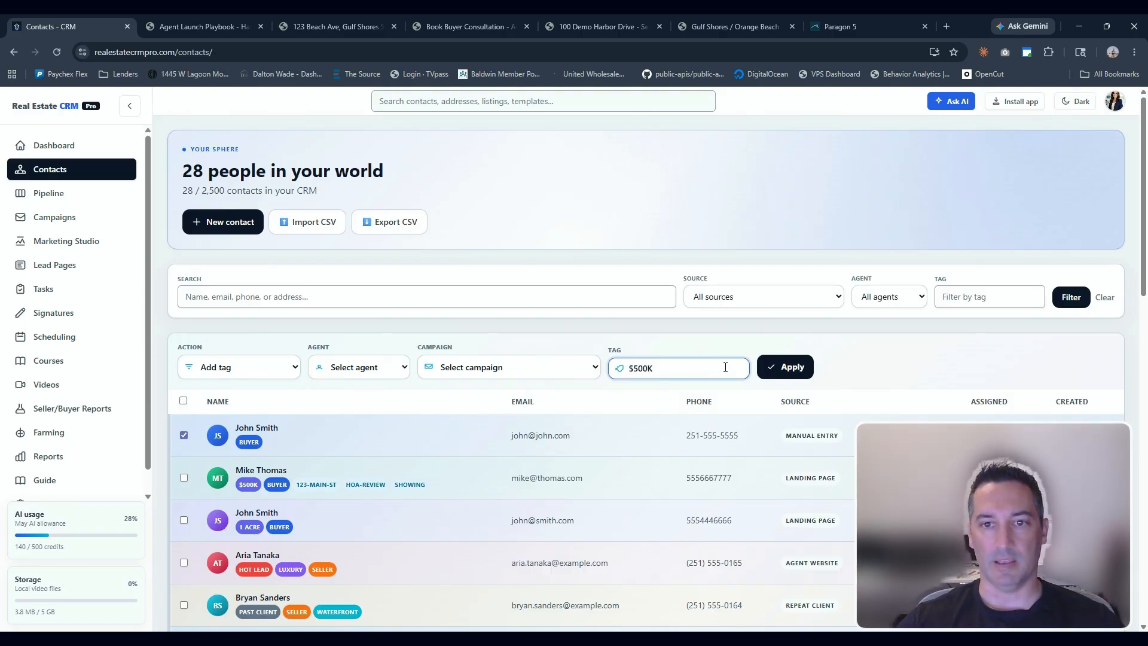
pyautogui.click(786, 366)
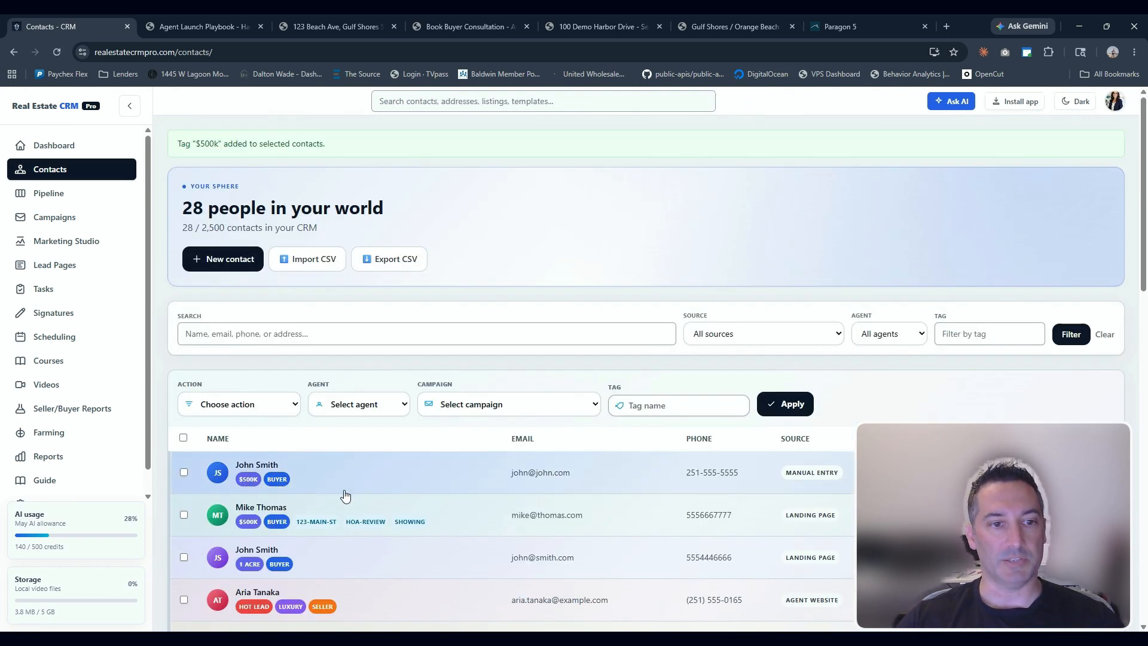
# Filter the contacts by the tag "$500K" and clear the filter.
pyautogui.click(956, 340)
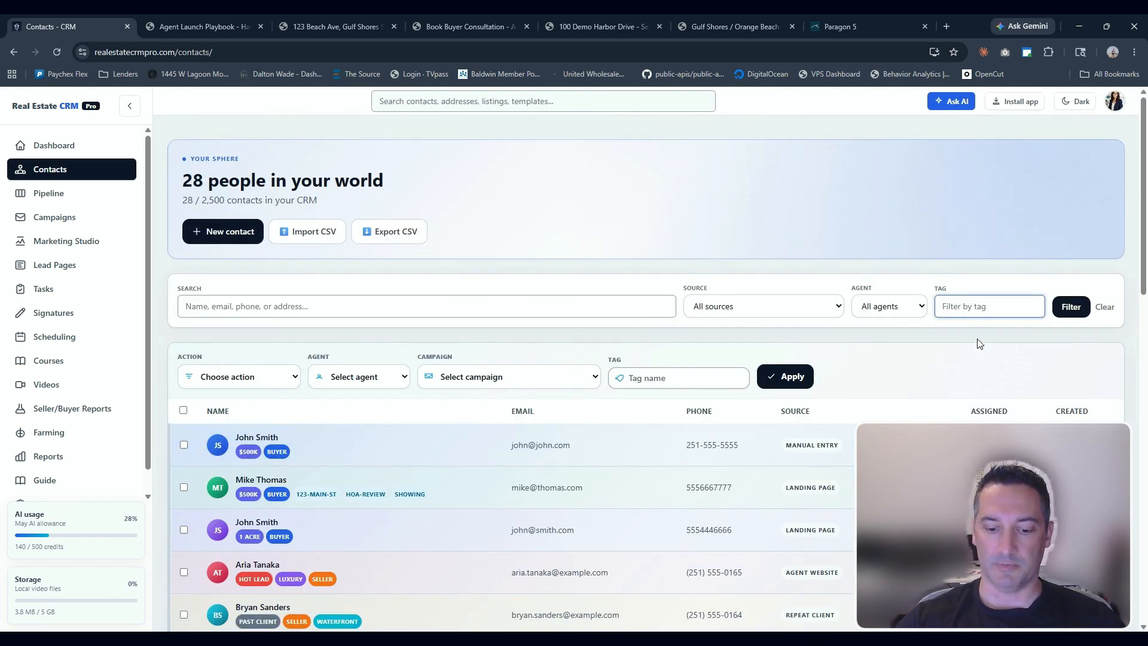
pyautogui.write('$500')
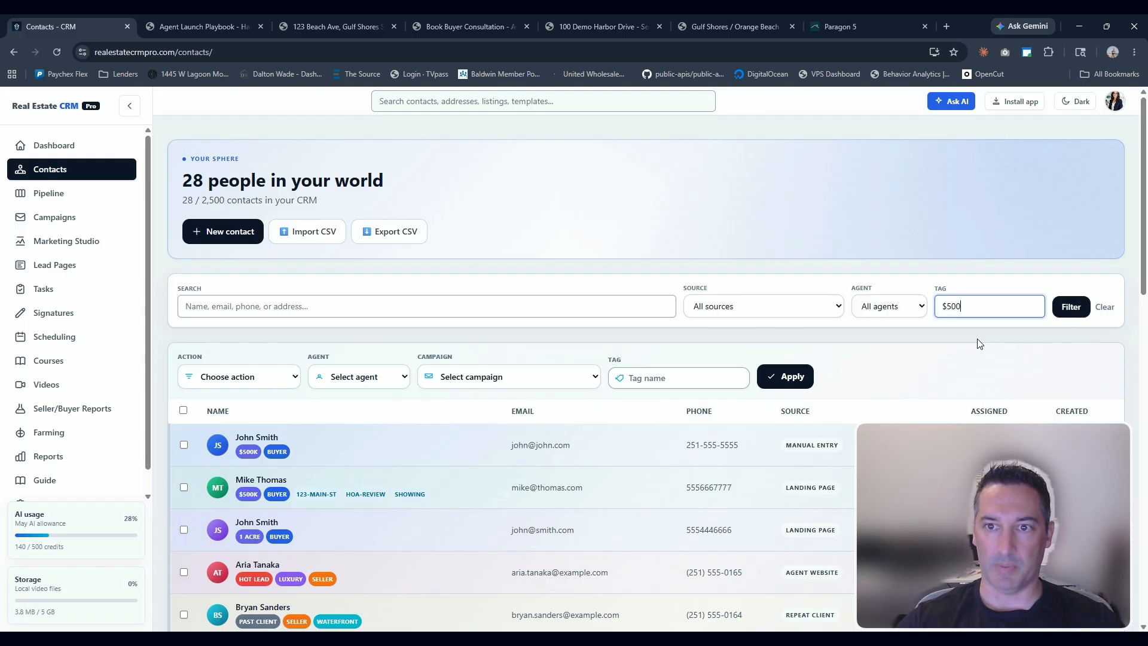
pyautogui.write('K')
pyautogui.press('Return')
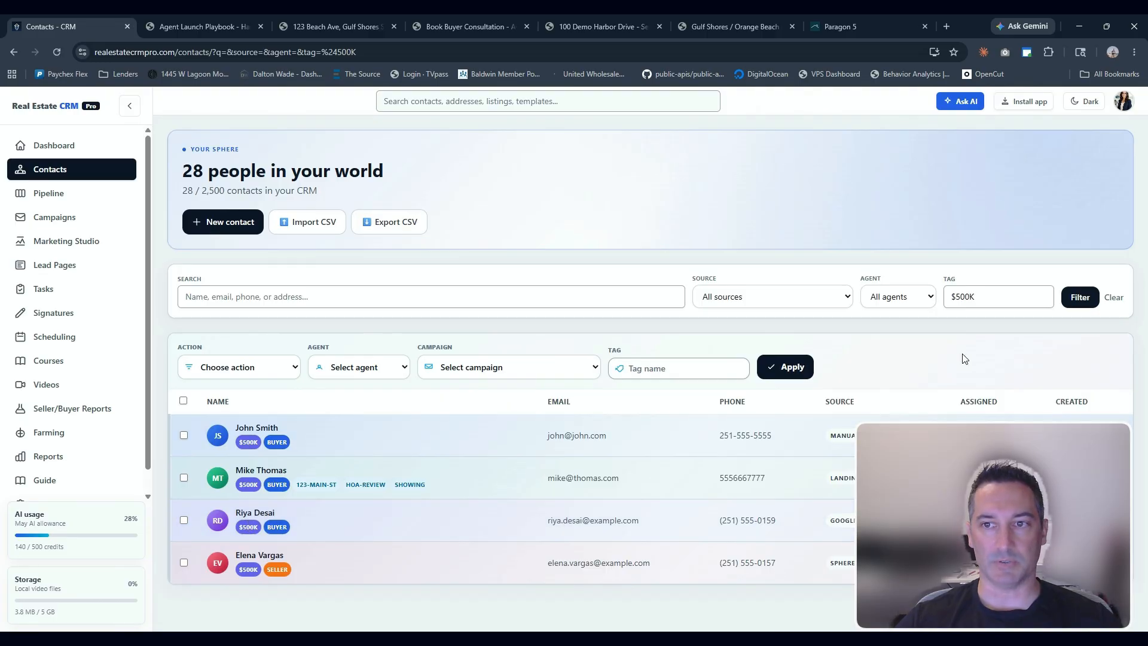
pyautogui.click(1114, 298)
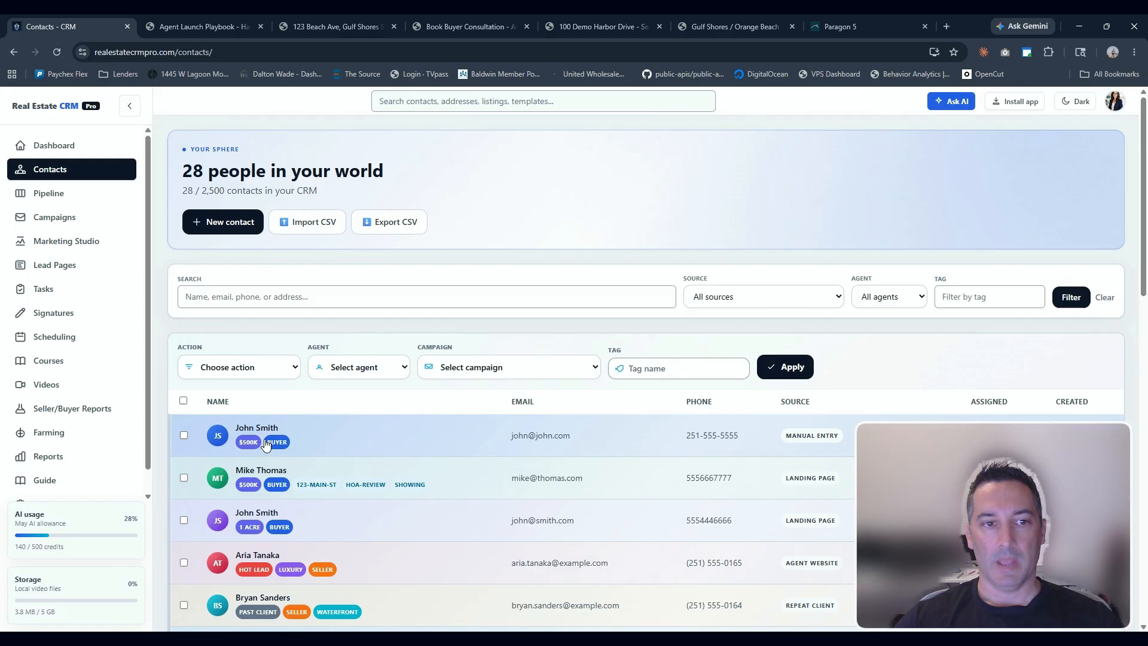
# Open the first contact's record, set the Housiversary date to 05/13/2026 in the profile, and save it.
pyautogui.click(365, 436)
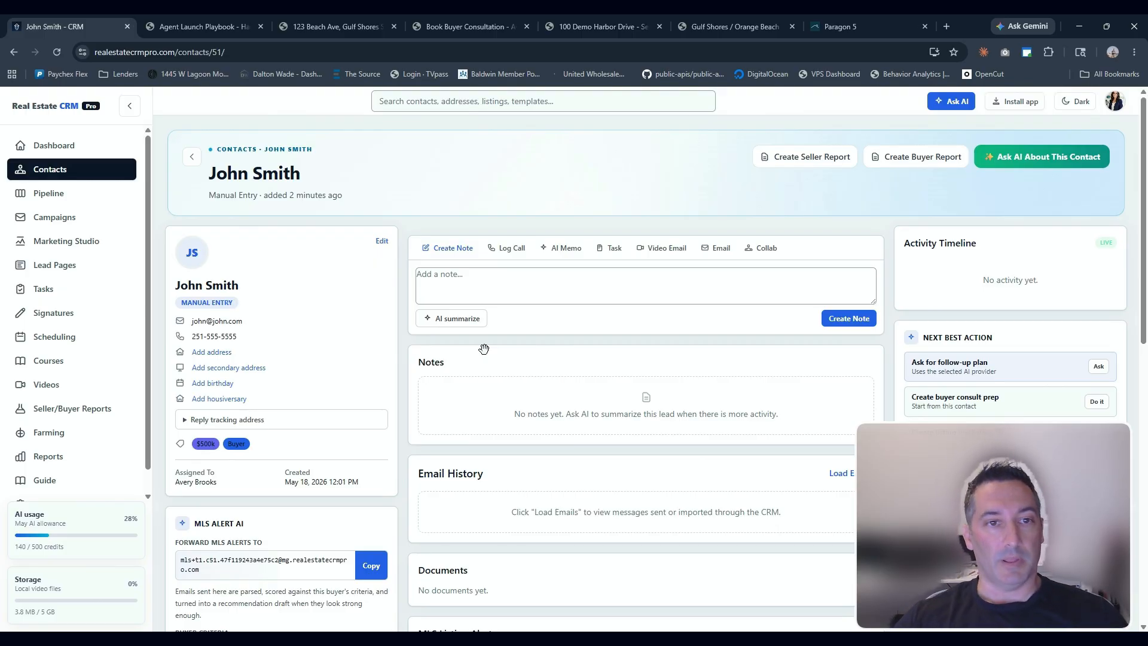
pyautogui.click(378, 240)
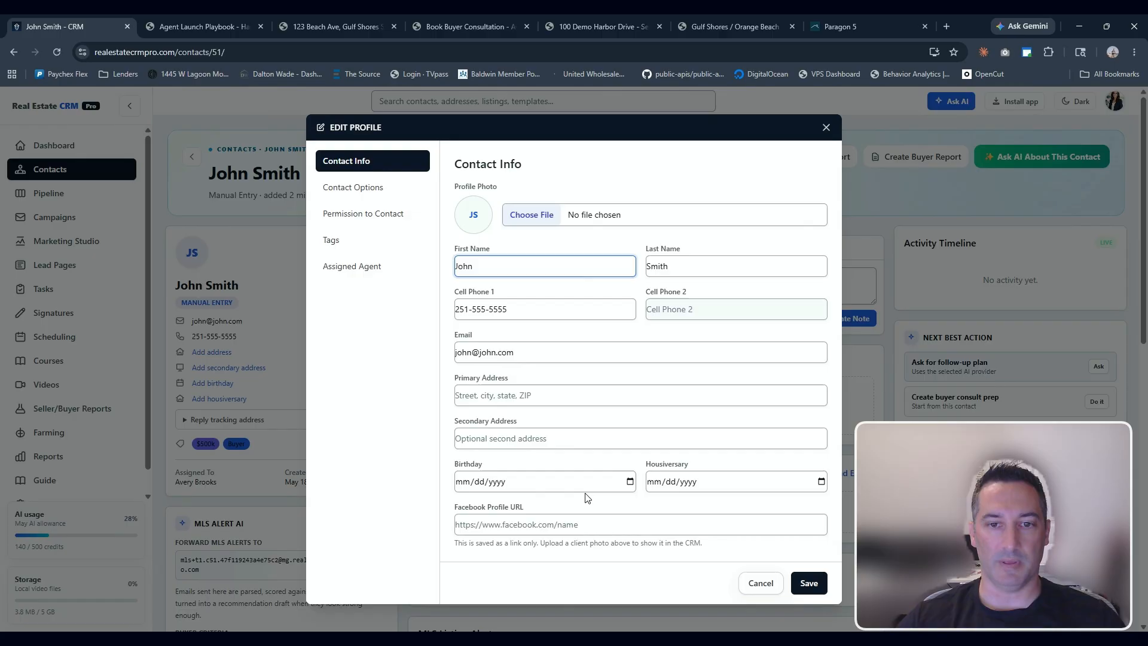
pyautogui.click(822, 482)
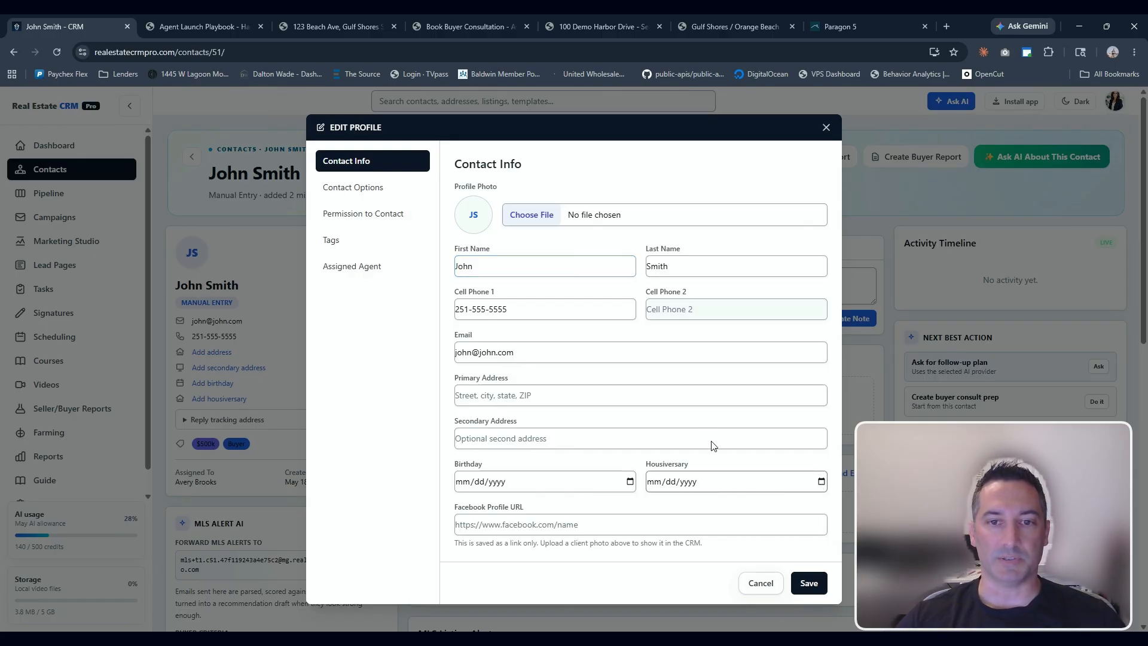
pyautogui.click(712, 393)
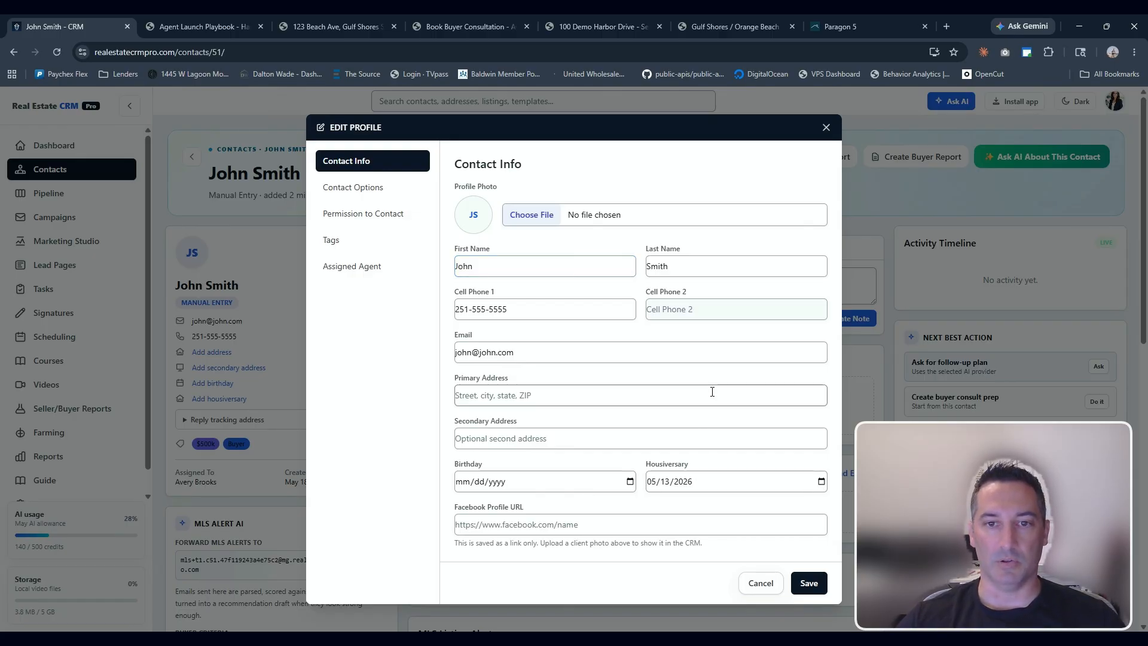
pyautogui.click(806, 581)
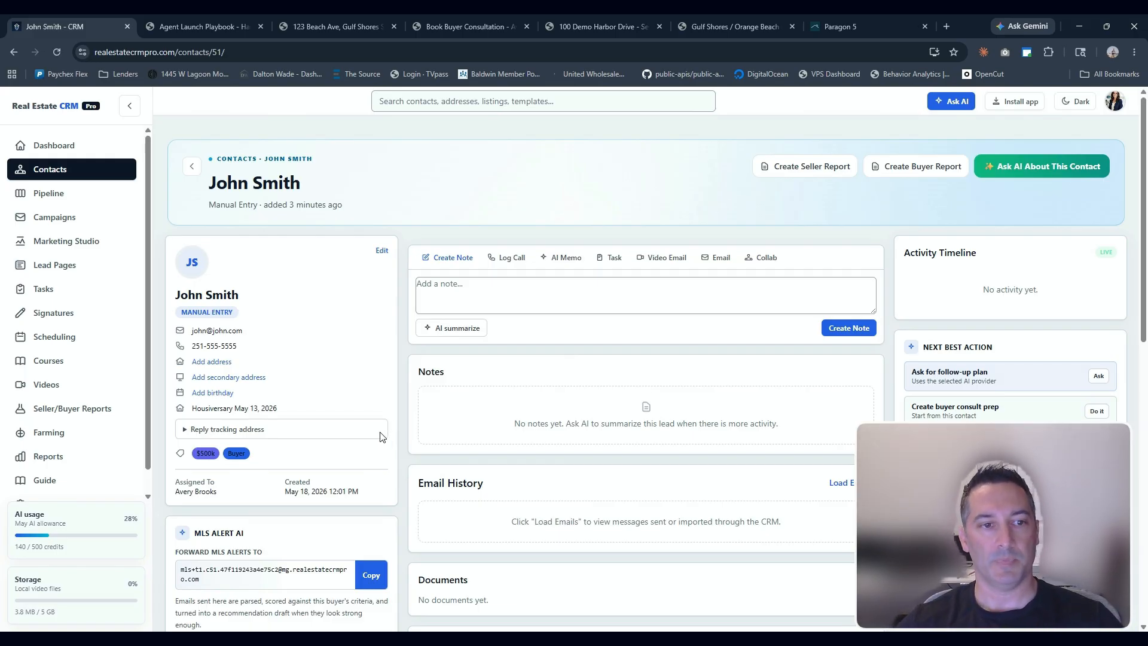
# Examine the Contact Options, Tags, Assigned Agent and Permission to Contact sections of the contact's profile, and close the profile without saving.
pyautogui.click(381, 251)
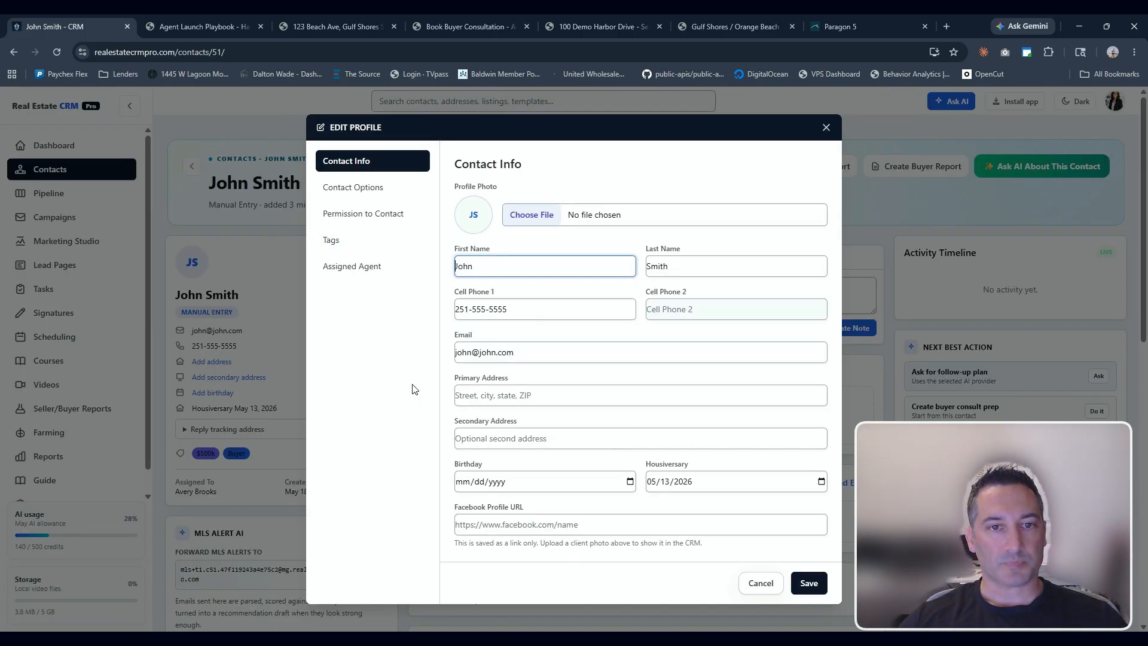
pyautogui.click(366, 189)
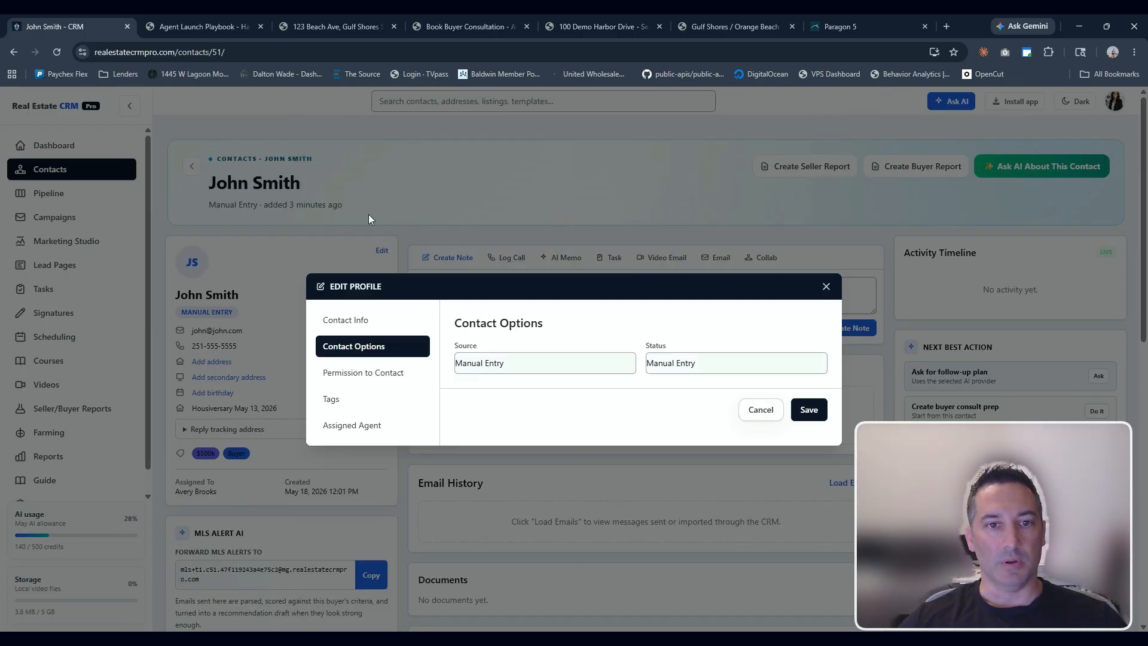
pyautogui.click(334, 406)
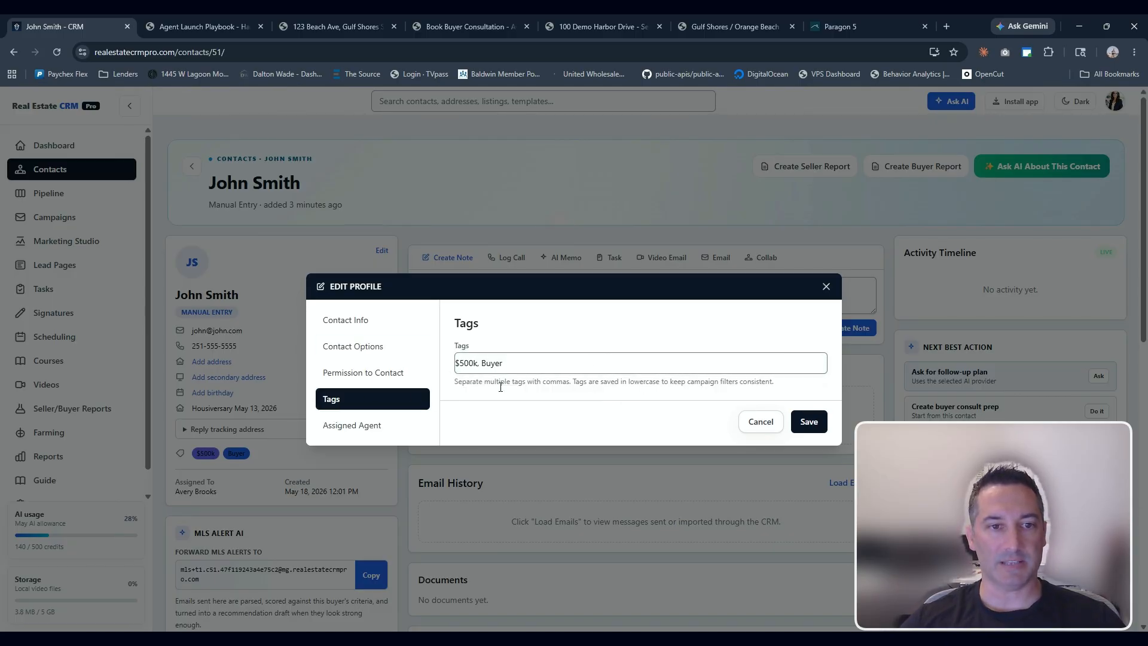
pyautogui.click(378, 427)
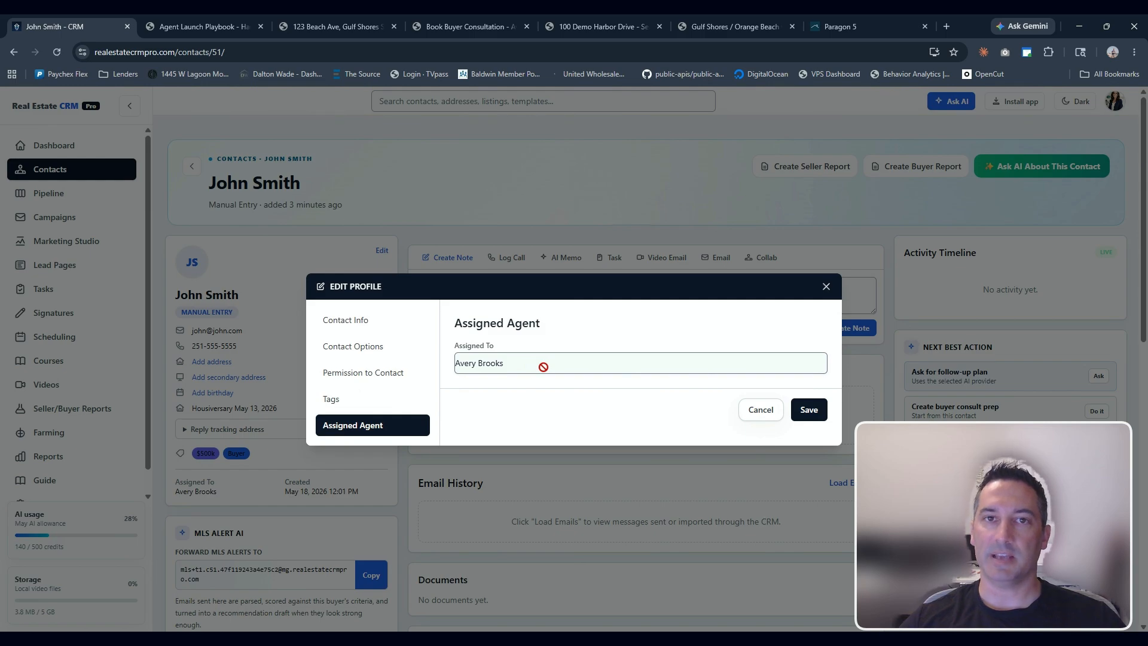
pyautogui.click(374, 373)
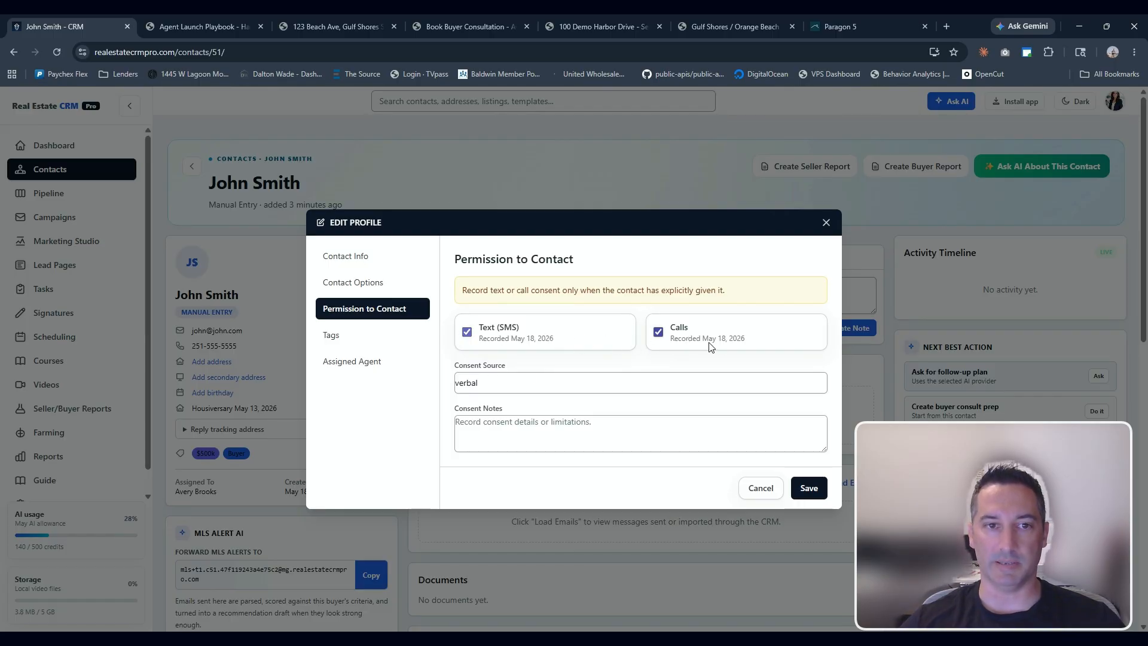
pyautogui.click(826, 222)
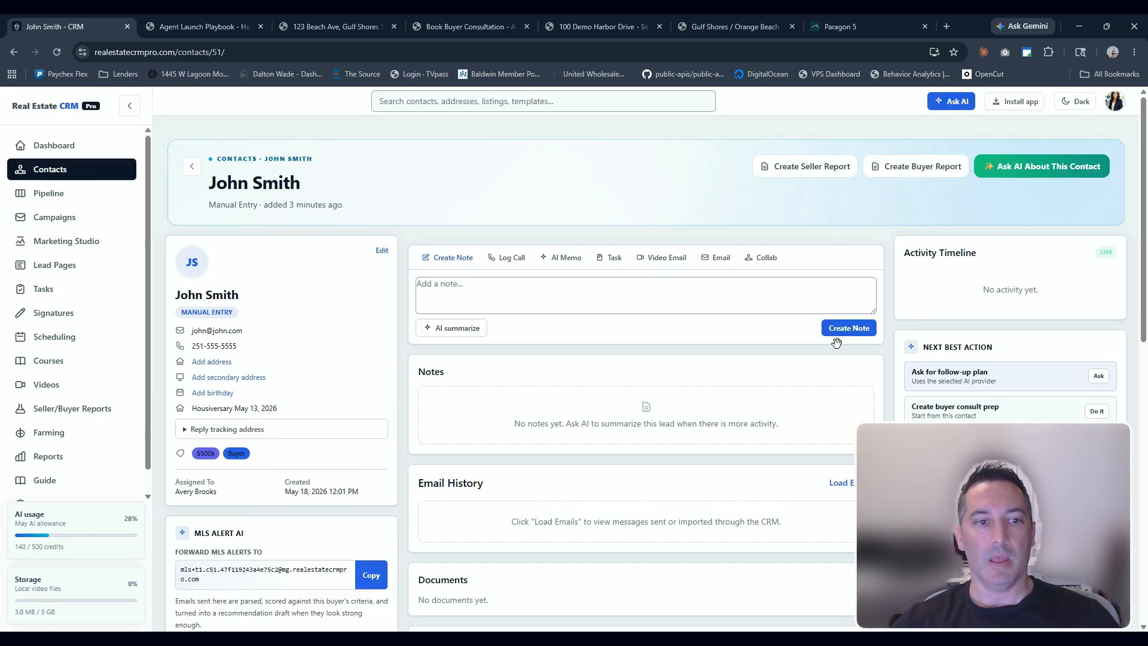
# Dictate an AI memo giving the name of the contact's wife, draft it, and save the note with its follow-up tasks and suggested tags.
pyautogui.click(567, 261)
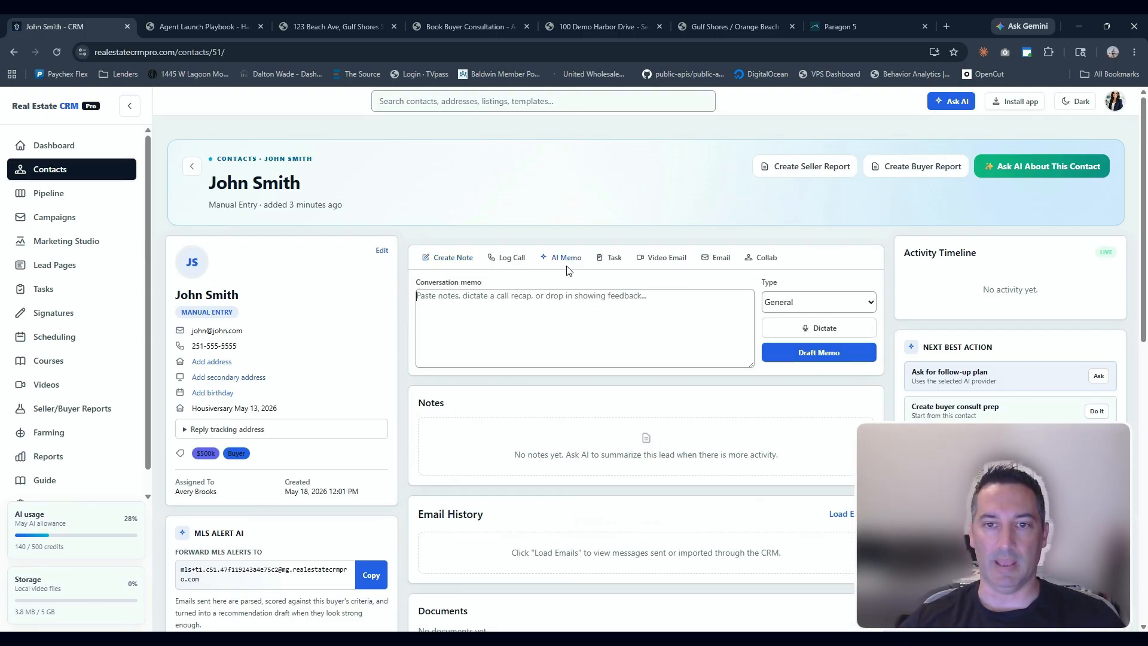
pyautogui.click(817, 331)
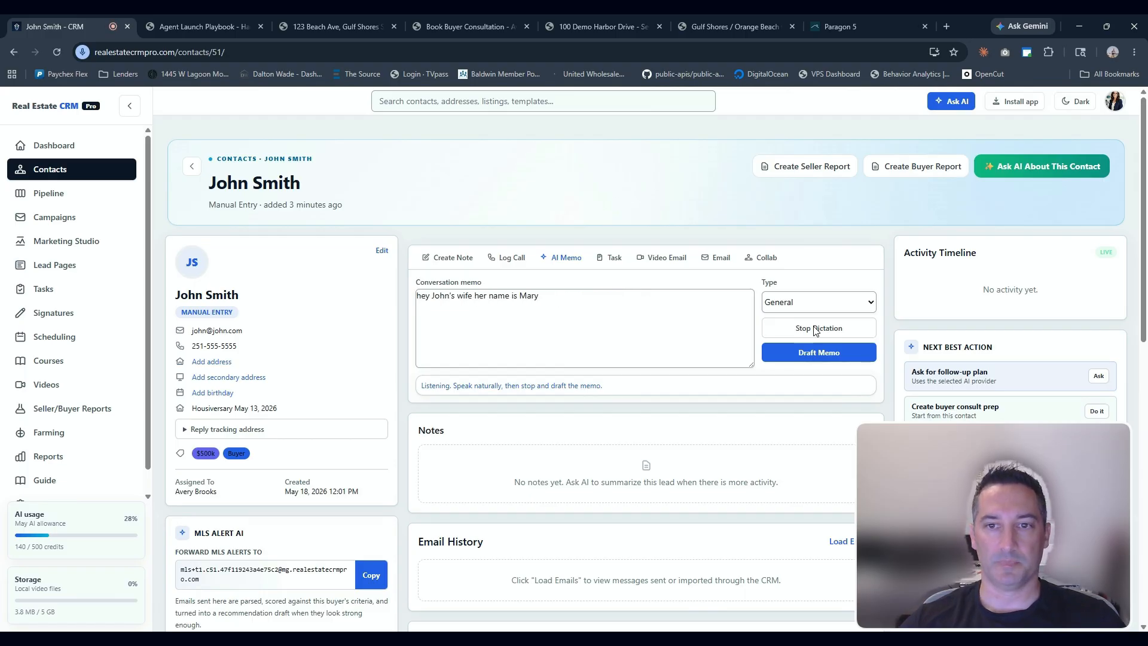
pyautogui.click(816, 330)
pyautogui.click(815, 354)
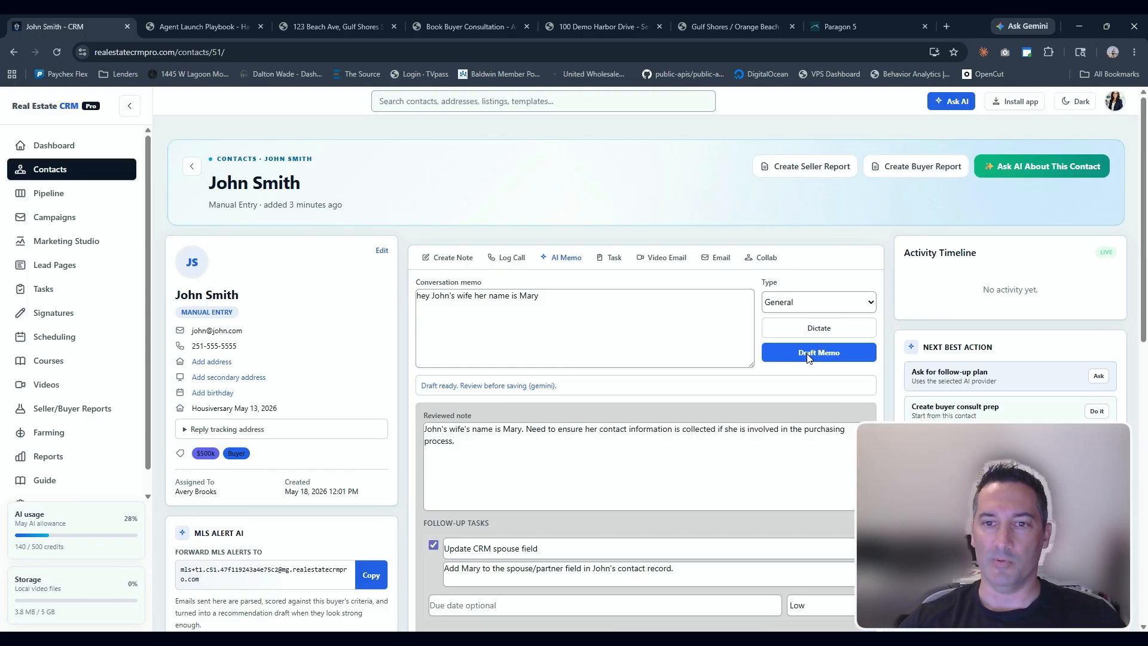
pyautogui.scroll(-4, 817, 449)
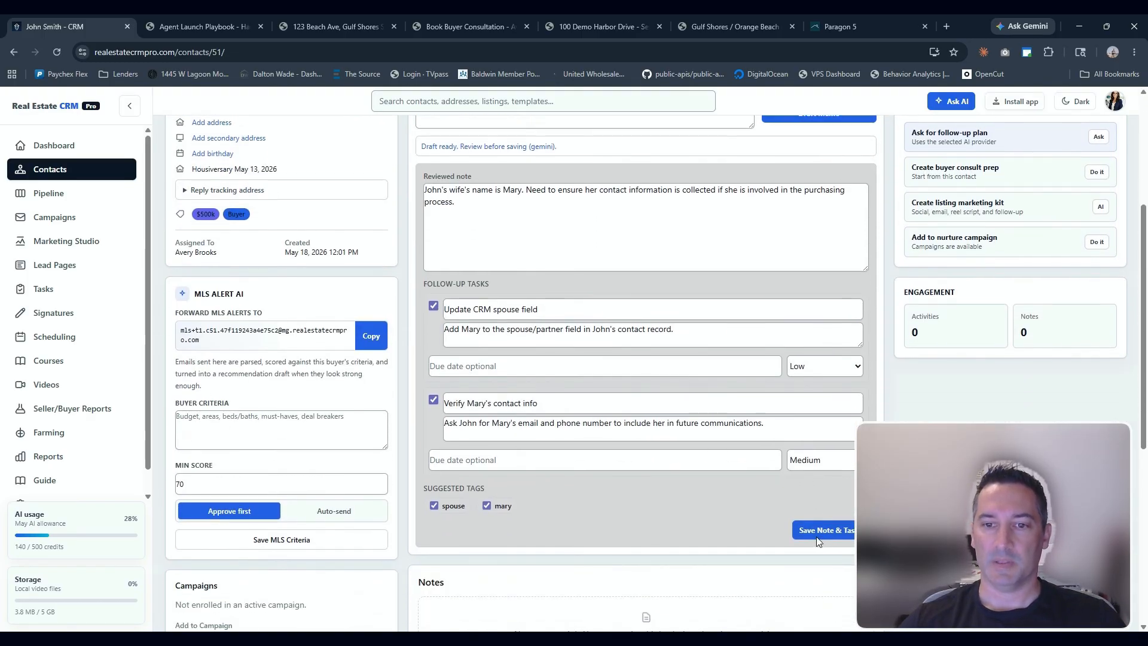
pyautogui.click(822, 539)
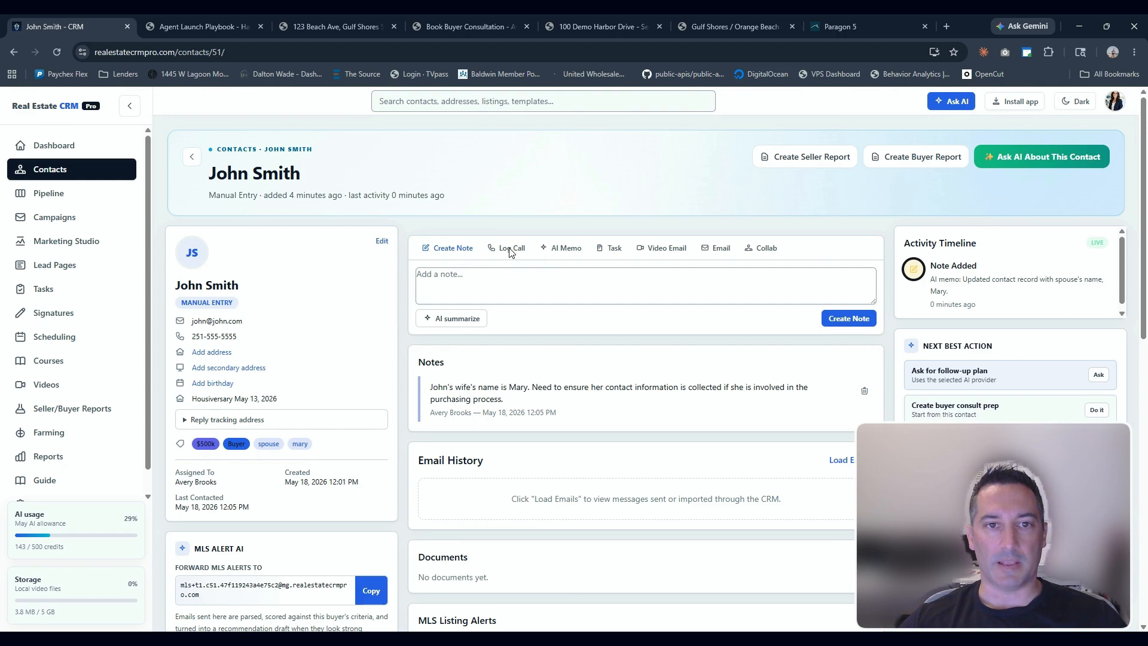
# Start a video email to the contact and try the Buyer Consultation Recap and Seller Valuation Follow-up templates.
pyautogui.click(659, 249)
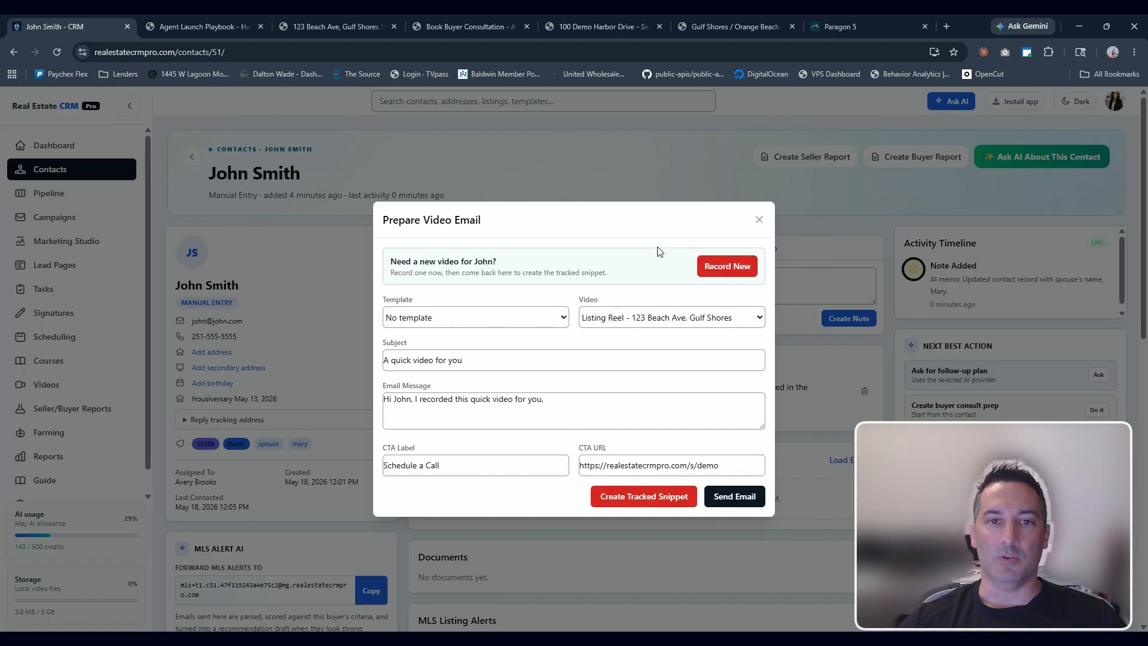
pyautogui.click(555, 318)
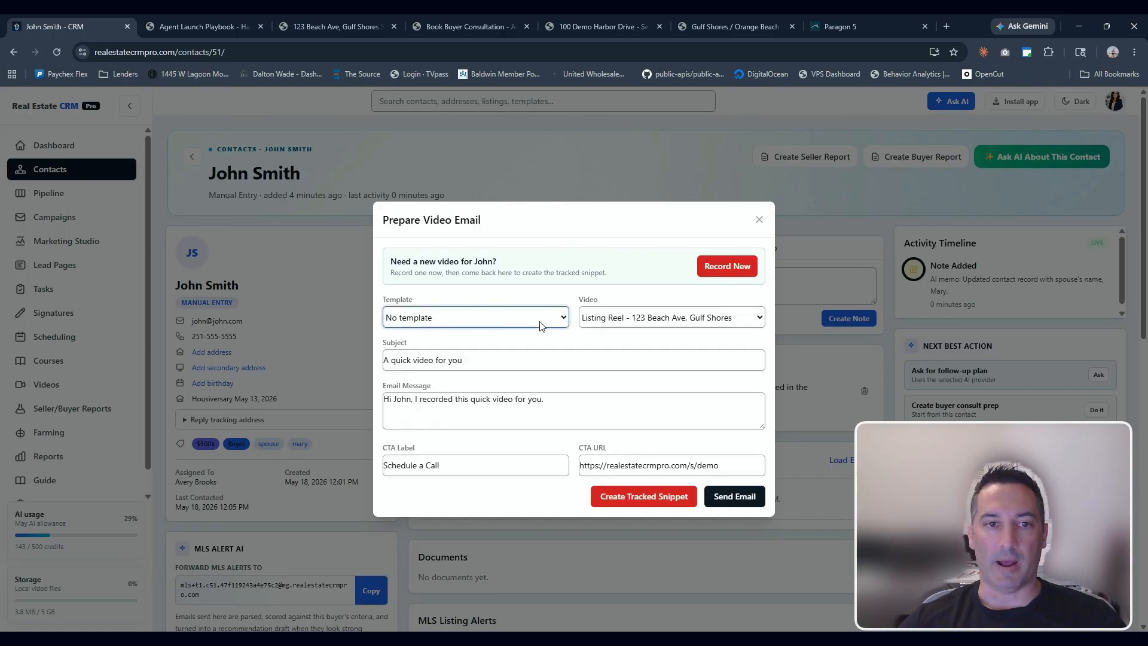
pyautogui.click(420, 359)
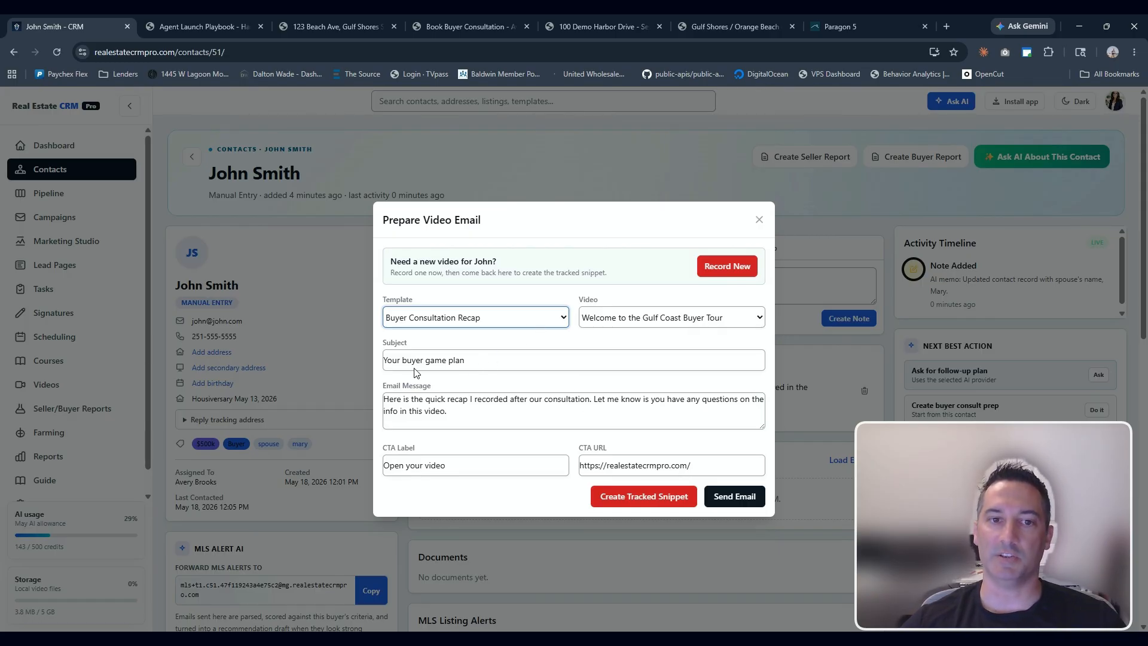
pyautogui.press('Down')
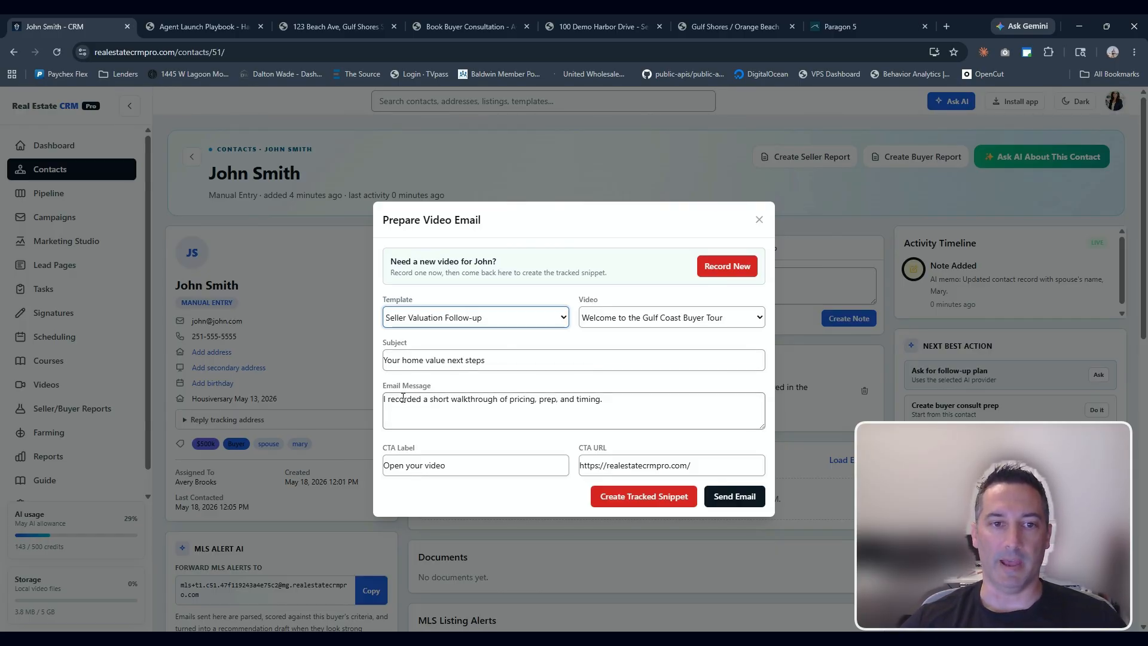
pyautogui.moveTo(622, 403); pyautogui.dragTo(386, 403)
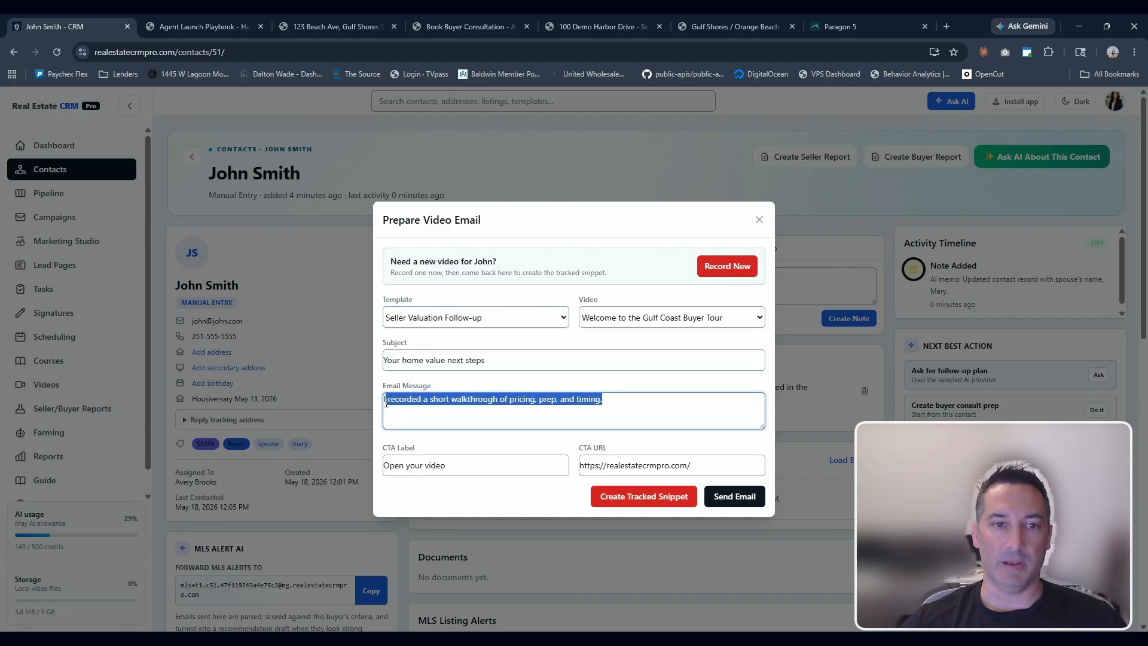
pyautogui.click(544, 414)
pyautogui.moveTo(605, 398); pyautogui.dragTo(411, 399)
pyautogui.click(470, 399)
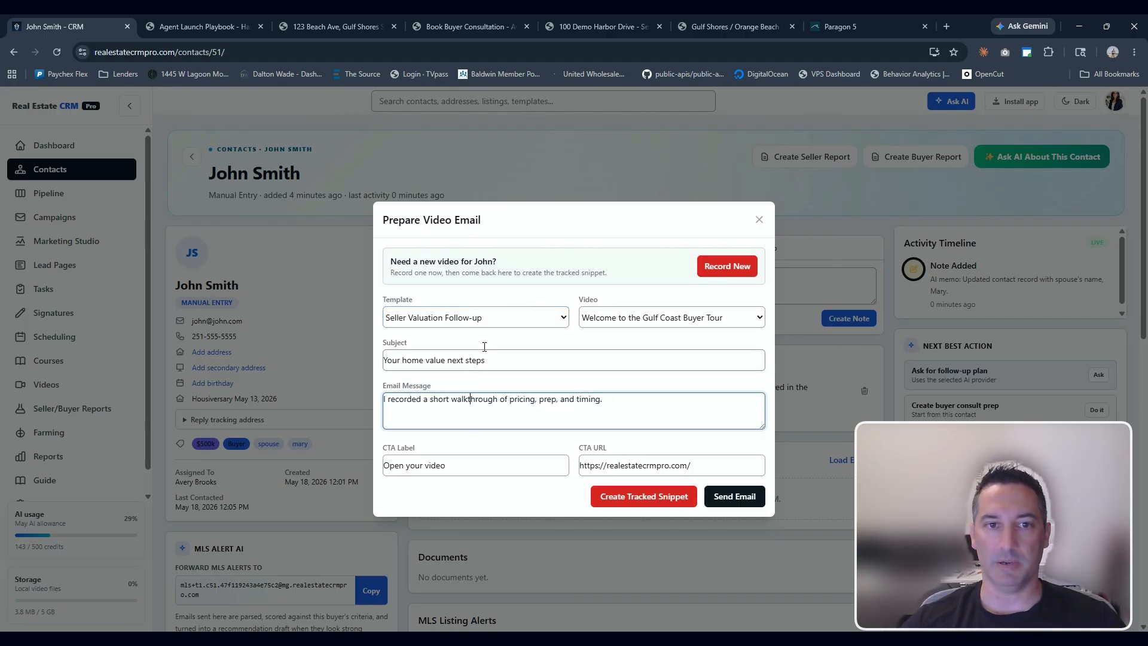
pyautogui.click(513, 320)
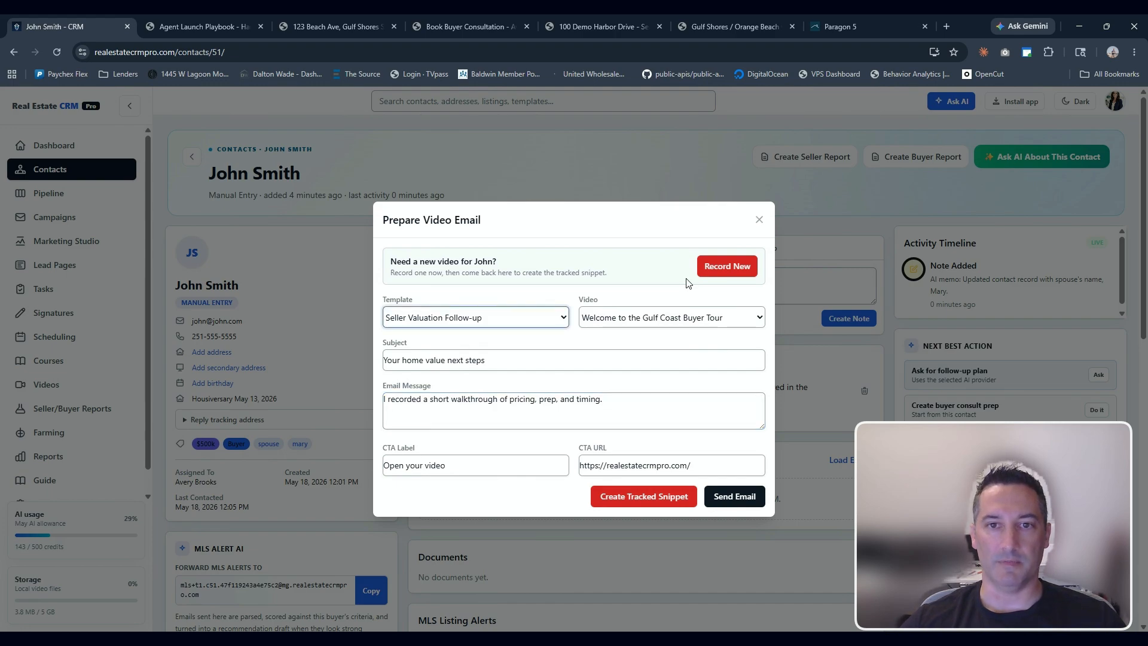
# Examine the save location, recording layout and camera background options for recording a new video, and return to the contact's record.
pyautogui.click(717, 275)
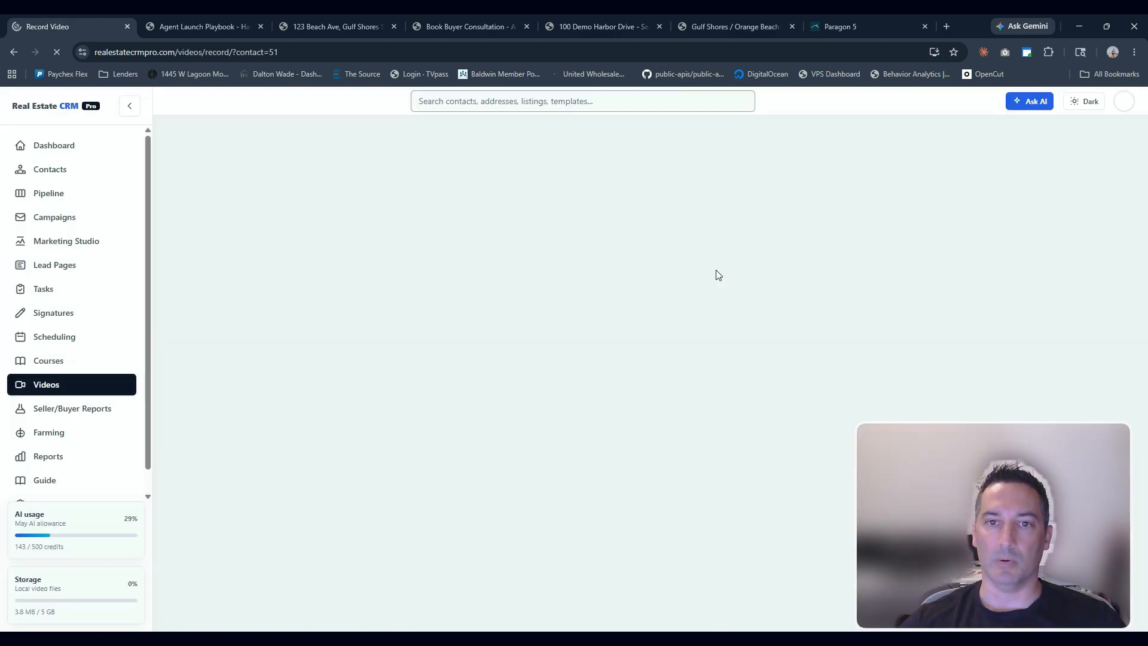
pyautogui.scroll(-1, 860, 331)
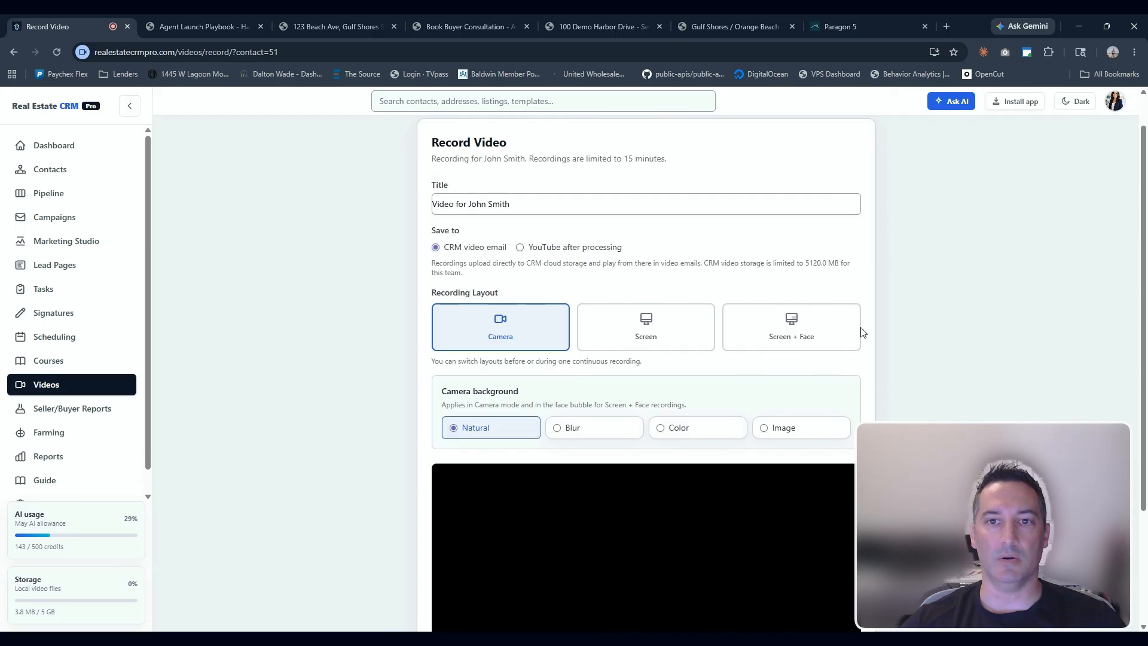
pyautogui.scroll(-1, 862, 333)
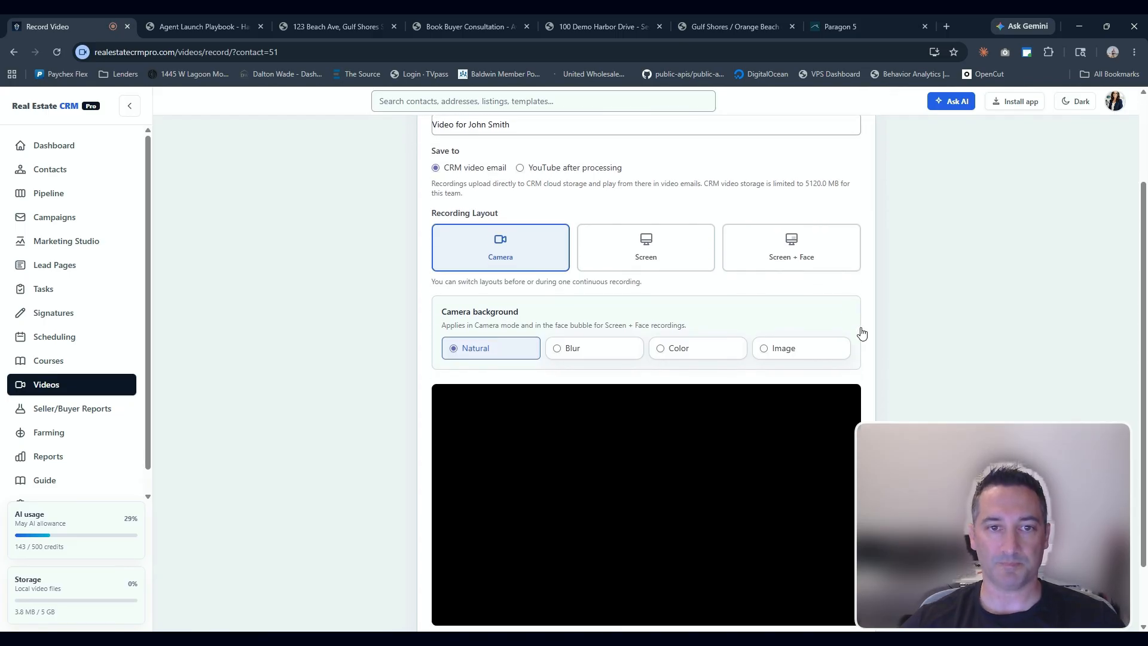
pyautogui.scroll(-1, 609, 515)
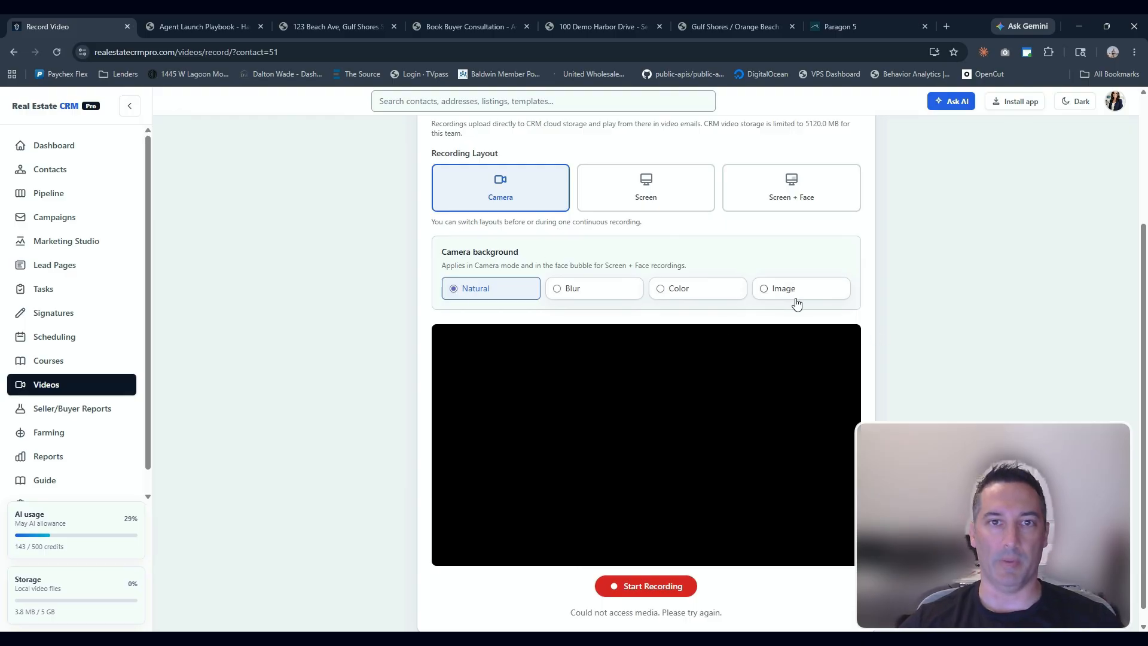
pyautogui.scroll(3, 795, 302)
pyautogui.click(437, 139)
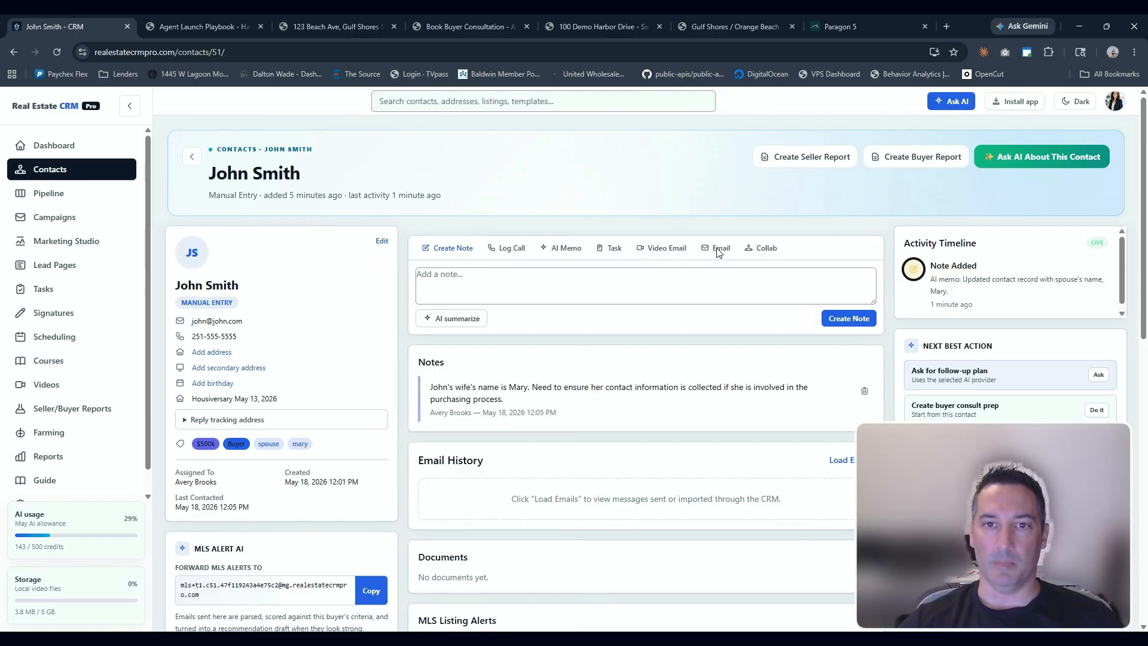
# Draft an AI email in a Friendly tone about today's meeting and scheduling more showings next week Thursday, and send it to the contact.
pyautogui.click(718, 251)
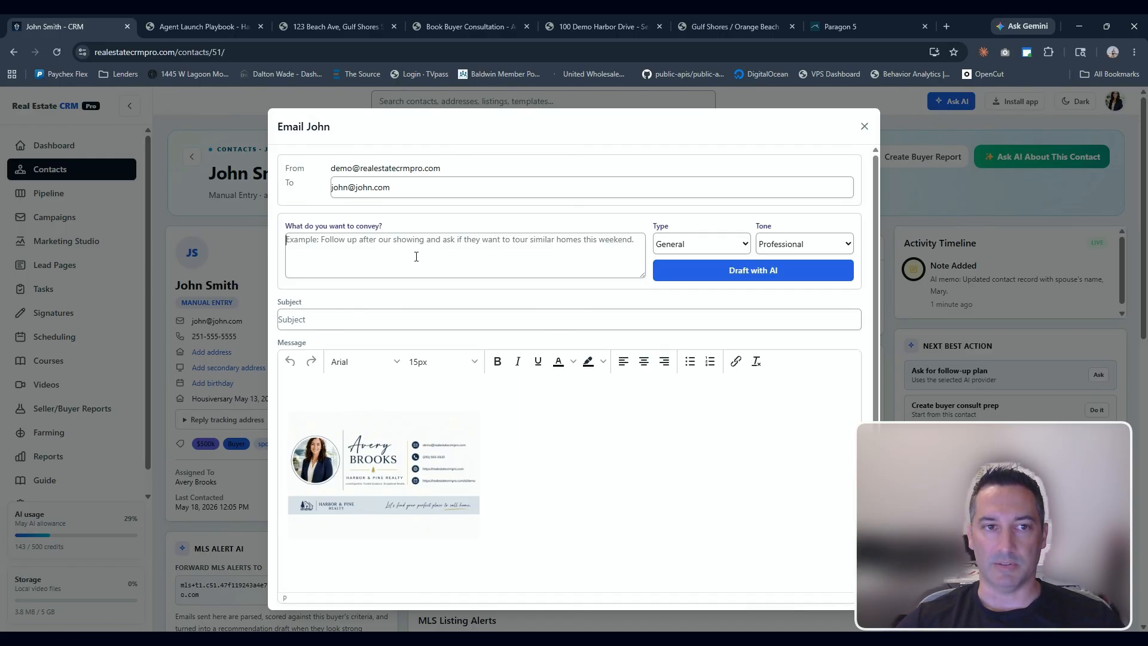
pyautogui.write("Hey John, it's great to meet you today. Looking forward to showing you more houses next week, Thursday. Let me know the best time to set those showings up.")
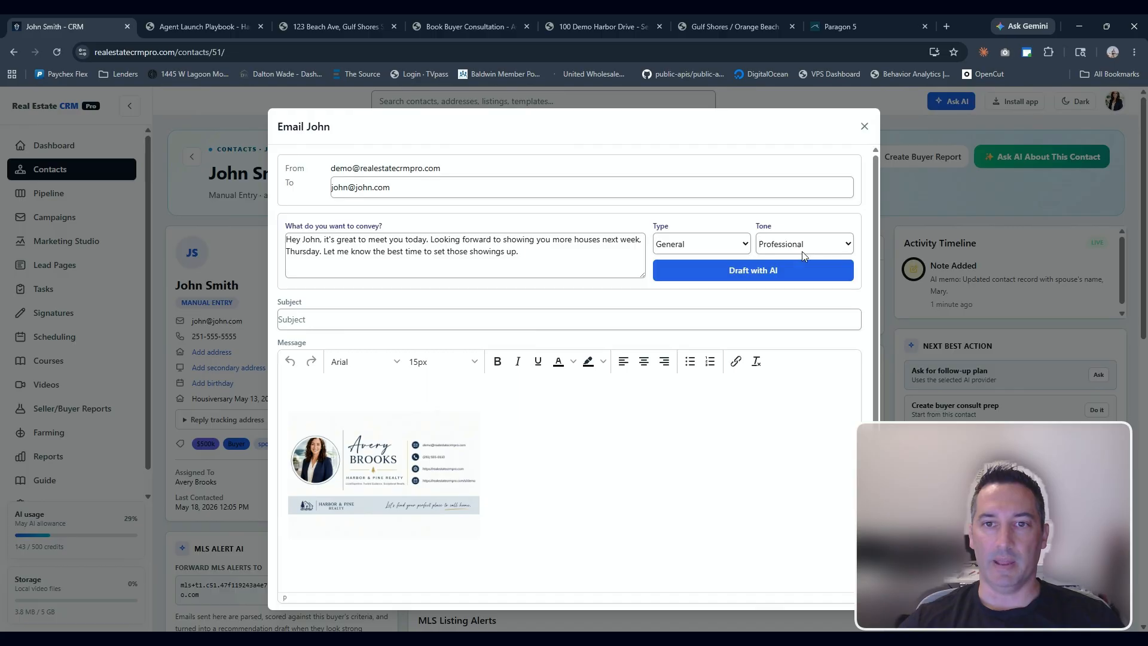
pyautogui.click(789, 287)
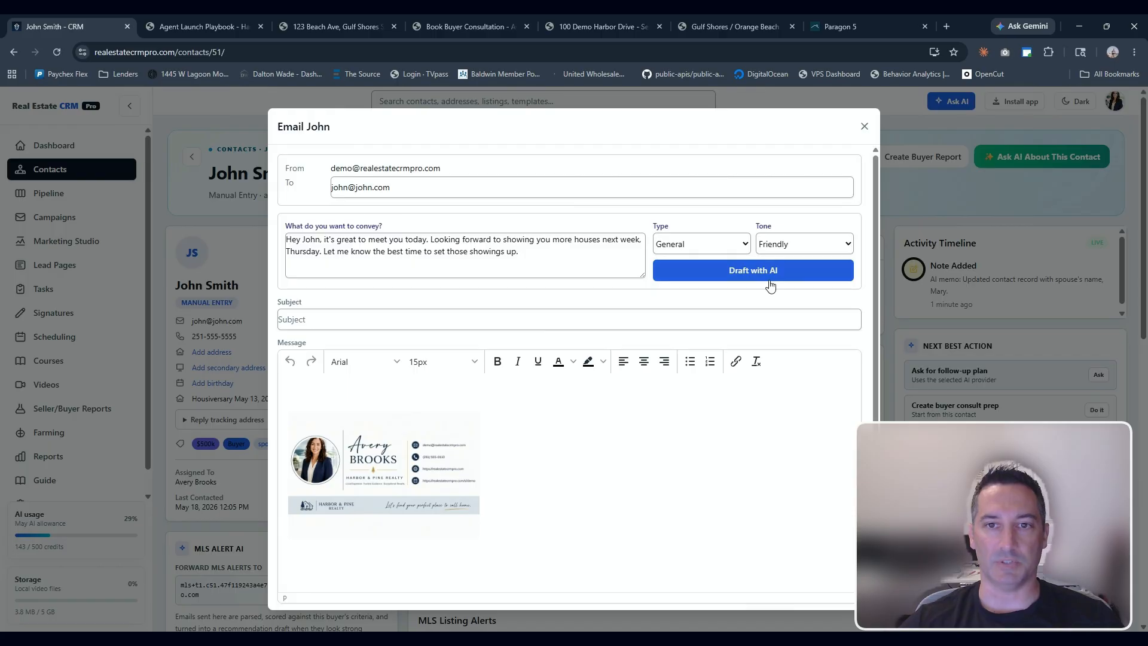
pyautogui.click(740, 270)
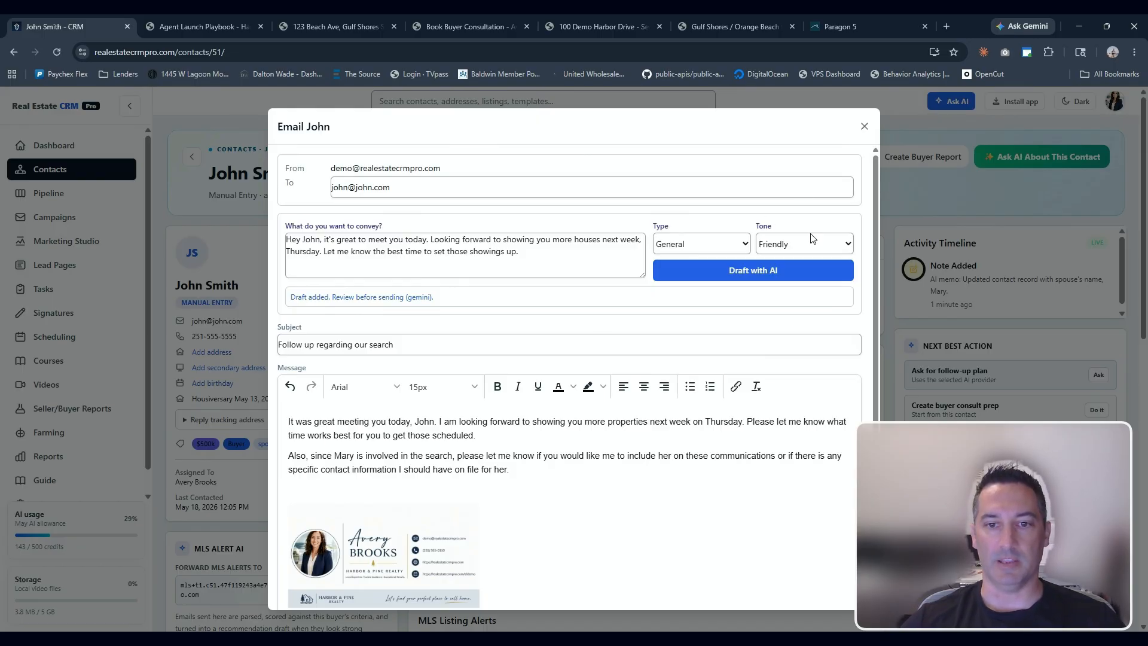
pyautogui.scroll(-2, 813, 359)
pyautogui.click(828, 591)
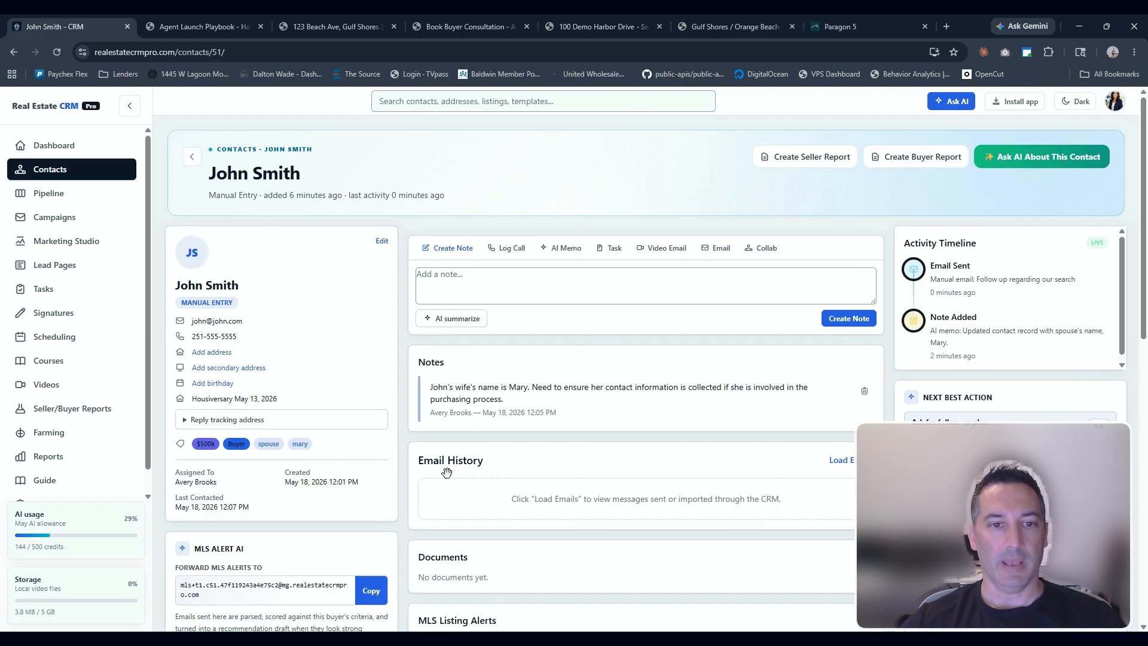
# Load the contact's email history, view the sent email "Follow up regarding our search", and close it.
pyautogui.click(827, 460)
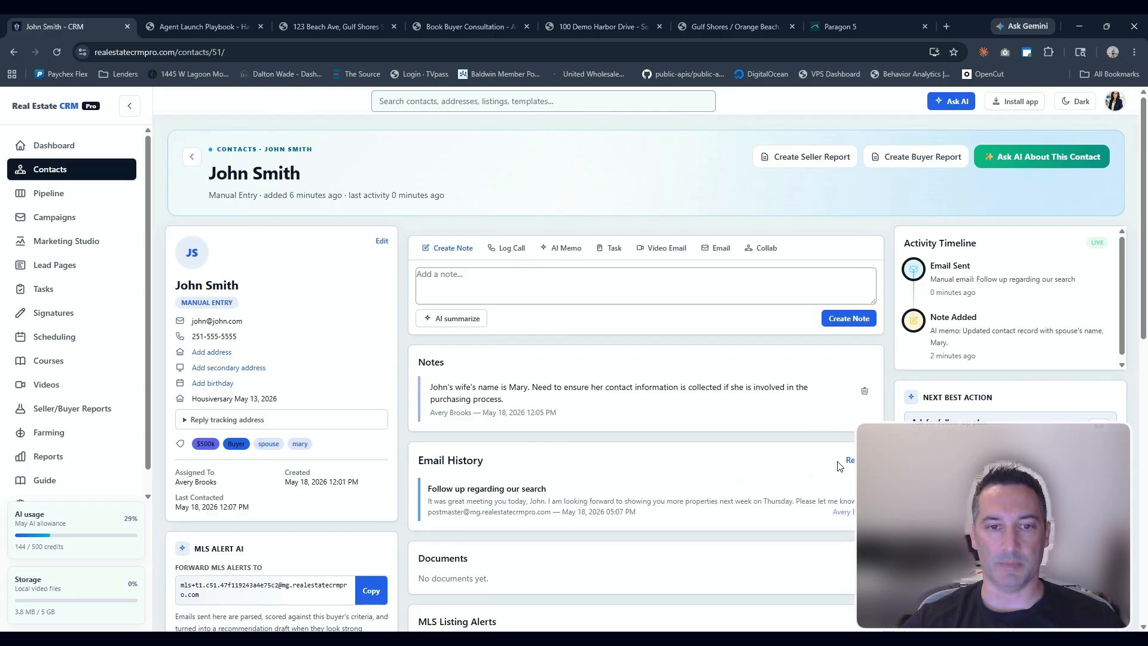
pyautogui.click(484, 493)
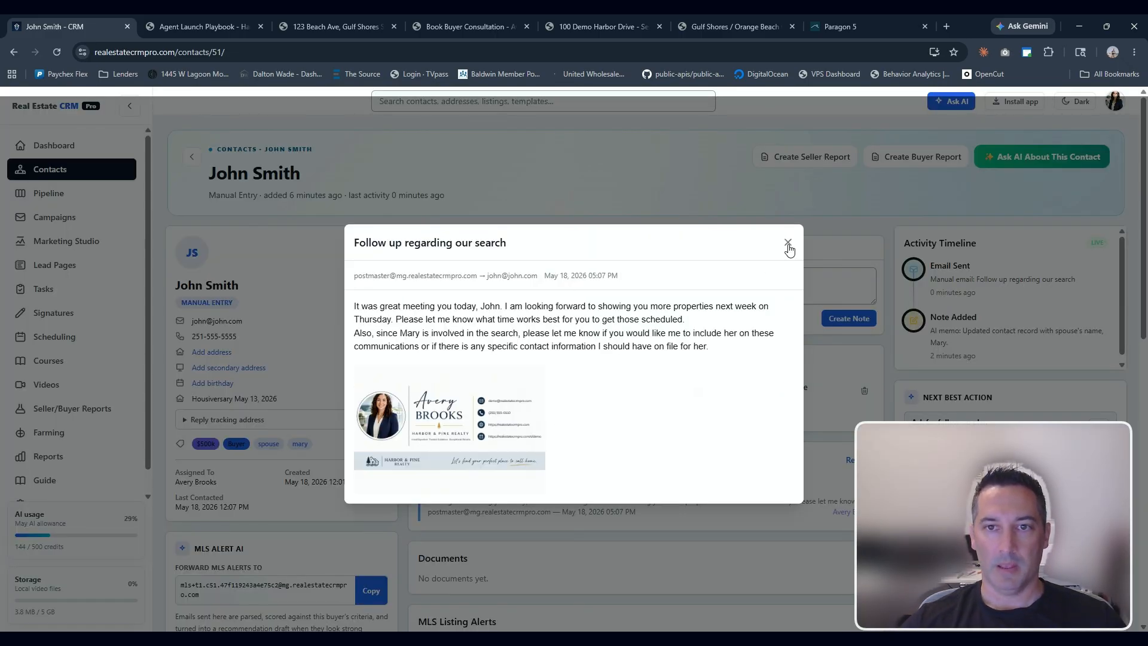
pyautogui.click(789, 244)
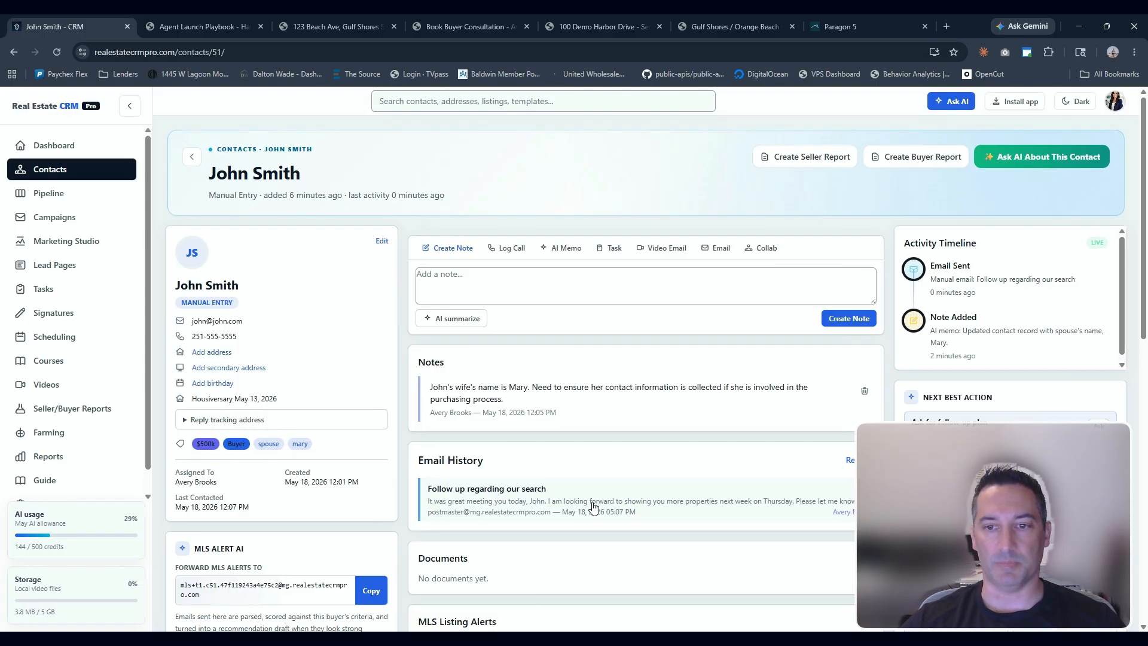
# Set the MLS Alert AI buyer criteria to "3 bed, 2 bath, no hao" and save the MLS criteria.
pyautogui.scroll(-2, 607, 490)
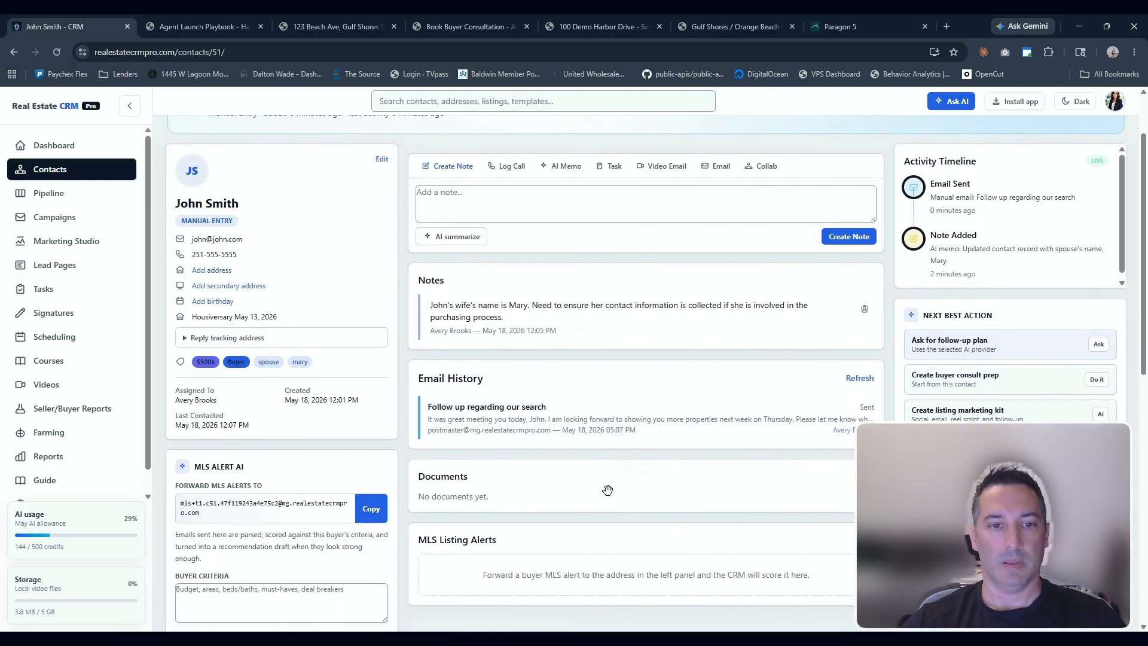
pyautogui.scroll(-2, 607, 491)
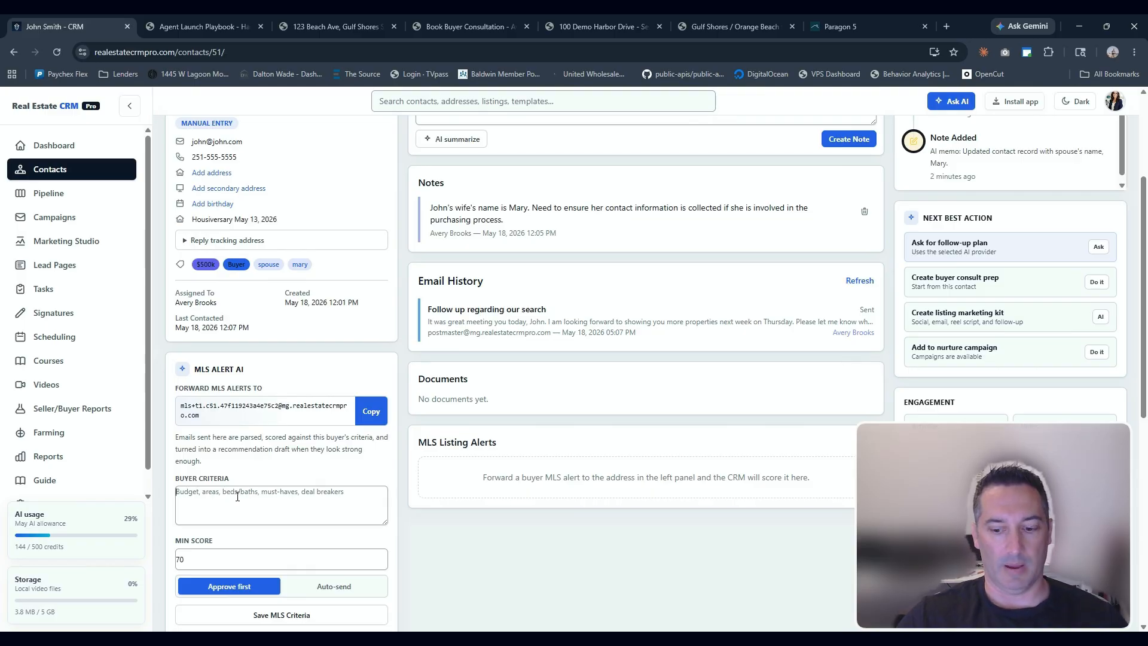
pyautogui.write('4')
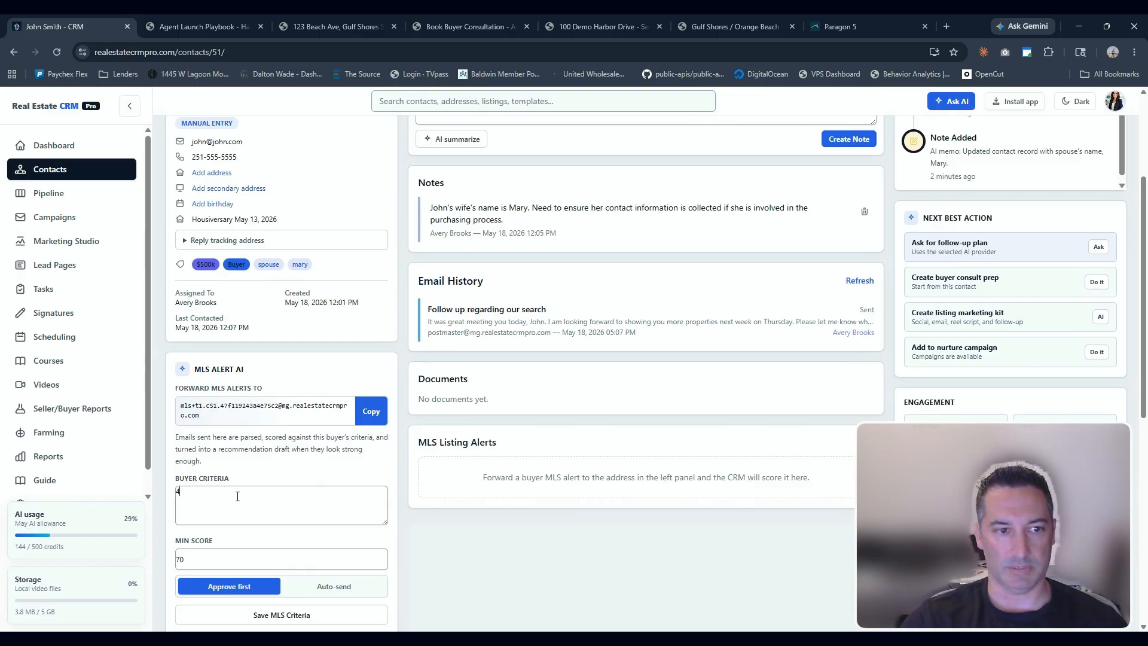
pyautogui.press('BackSpace')
pyautogui.write('3 bed')
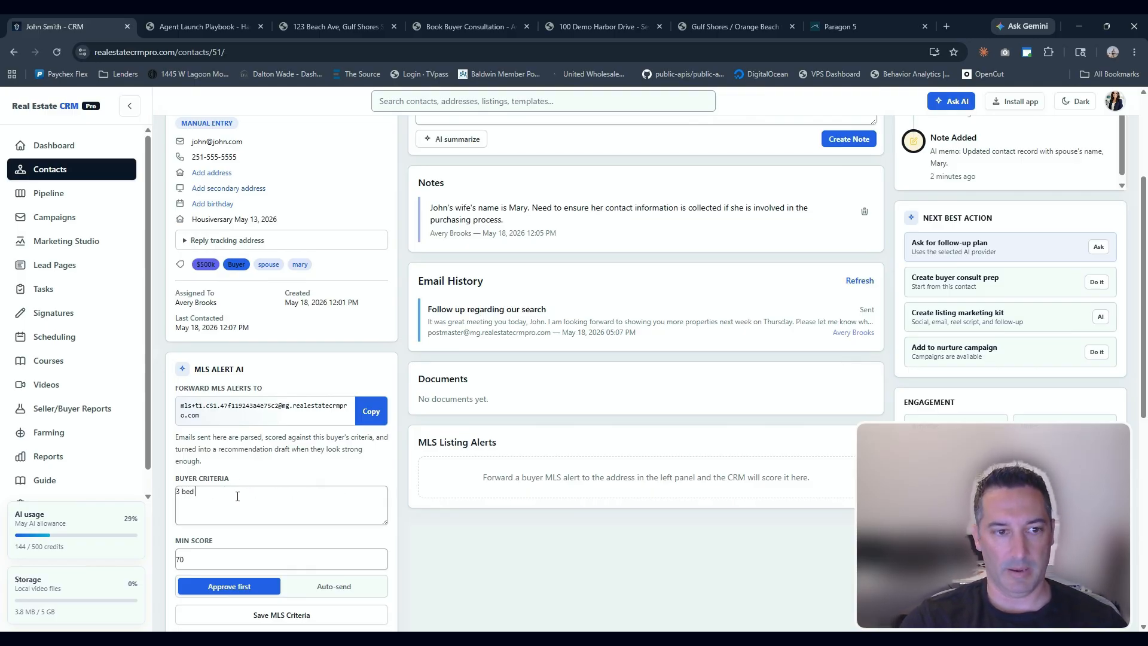
pyautogui.write(' 2 bat')
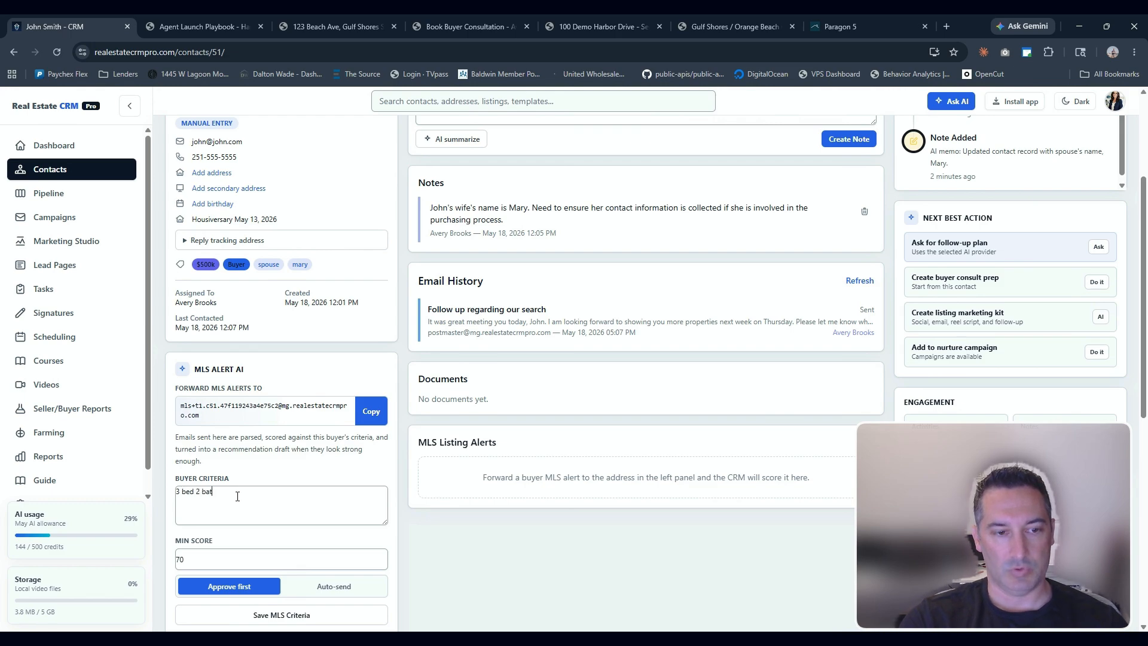
pyautogui.write('h ')
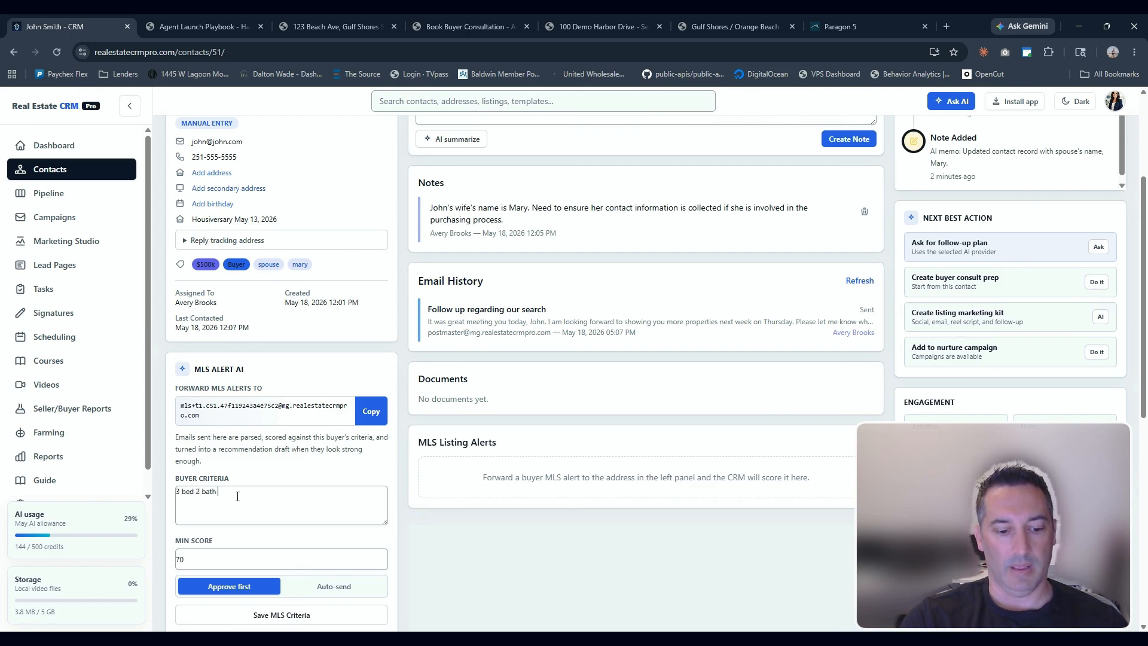
pyautogui.write('no hao')
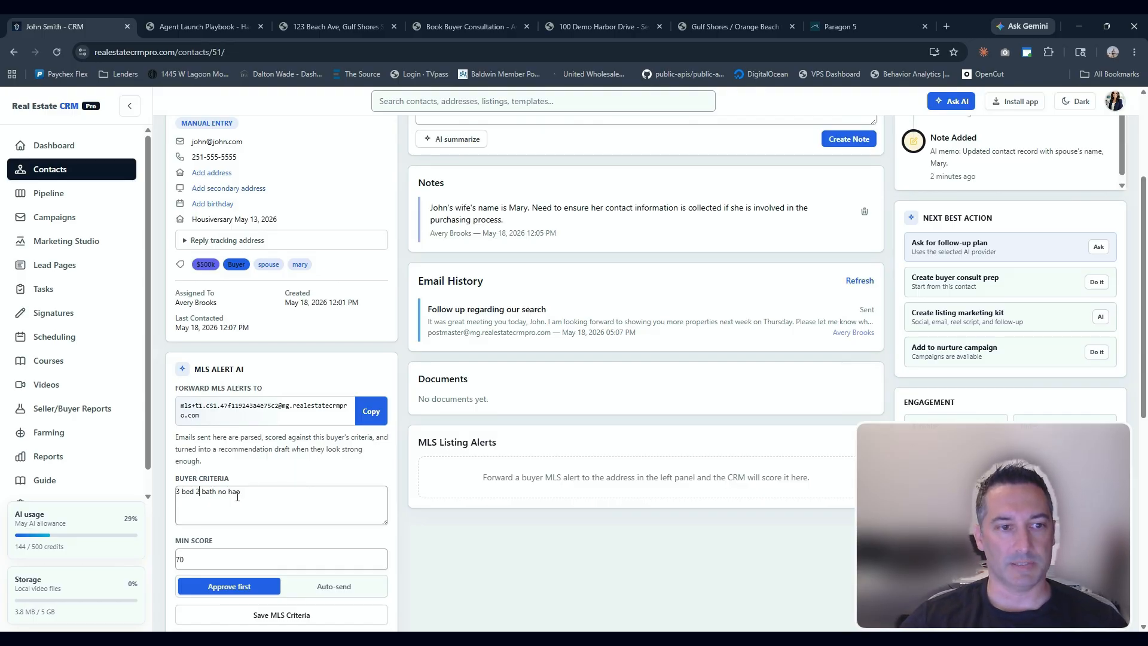
pyautogui.write(',')
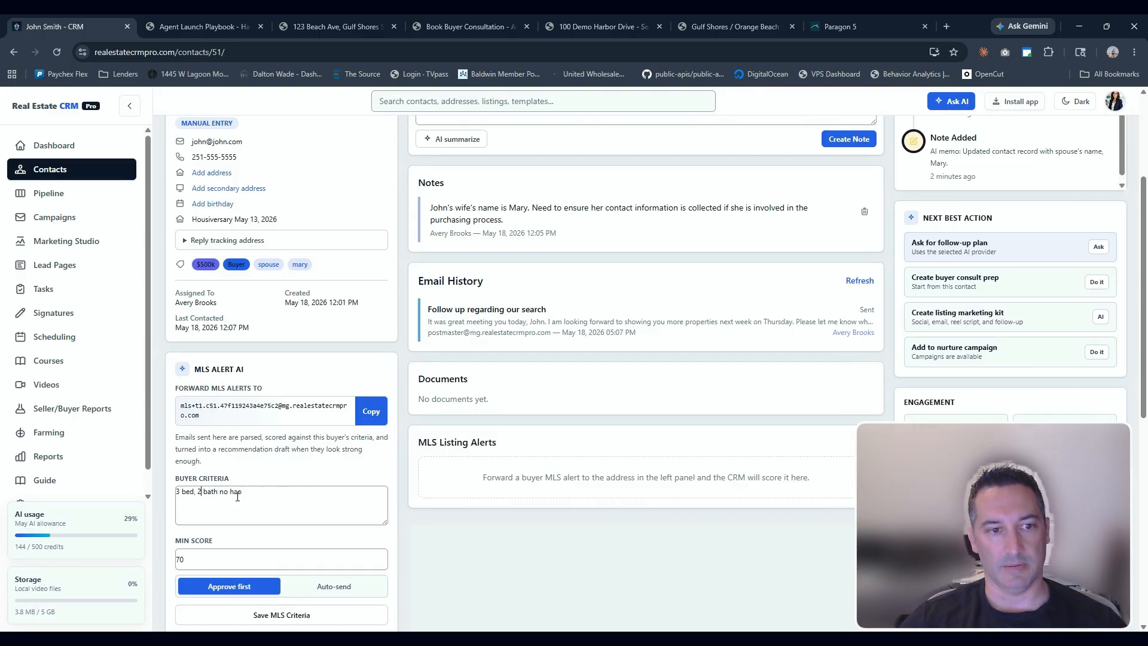
pyautogui.write(',')
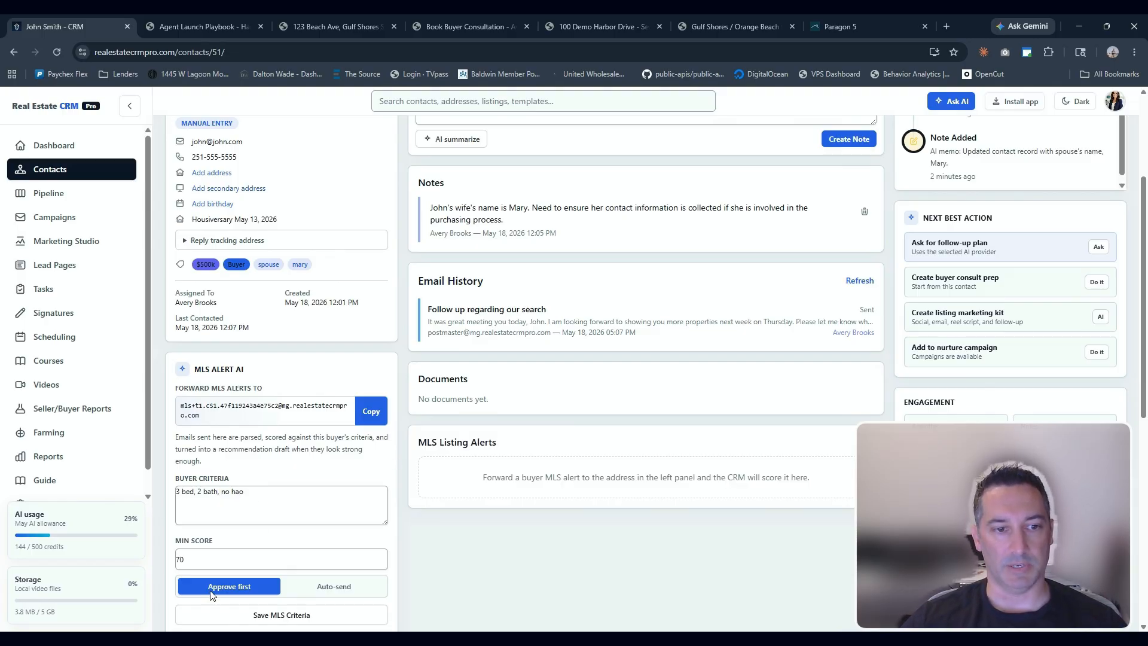
pyautogui.click(251, 615)
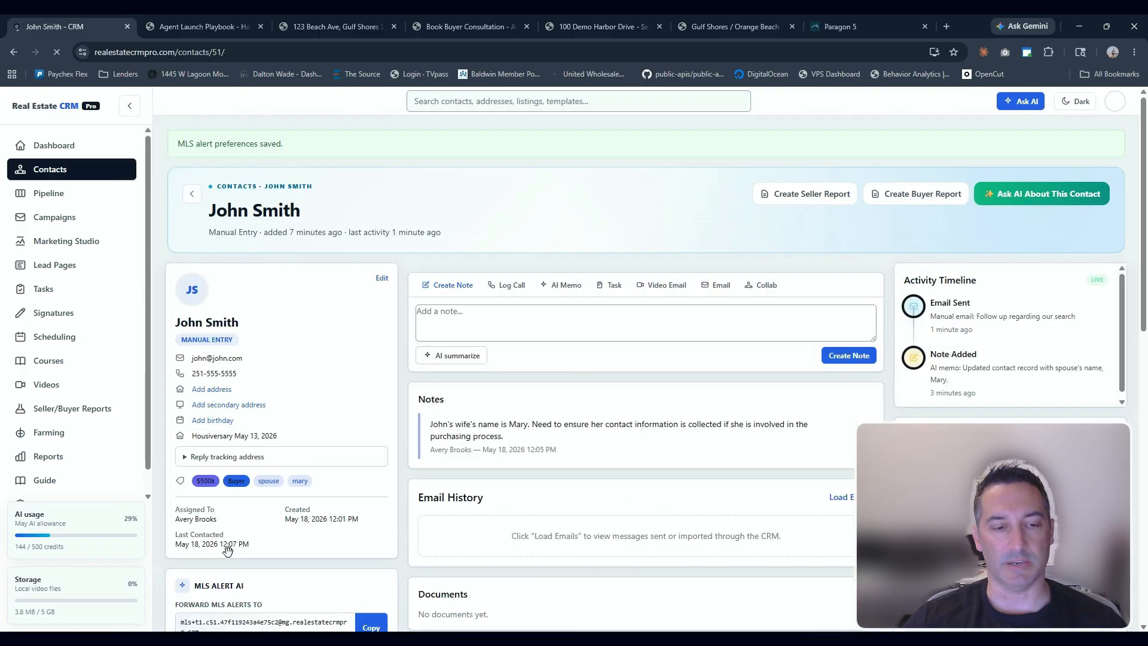
# Set the MLS Alert AI minimum score to 50 and save the MLS criteria.
pyautogui.scroll(-4, 390, 499)
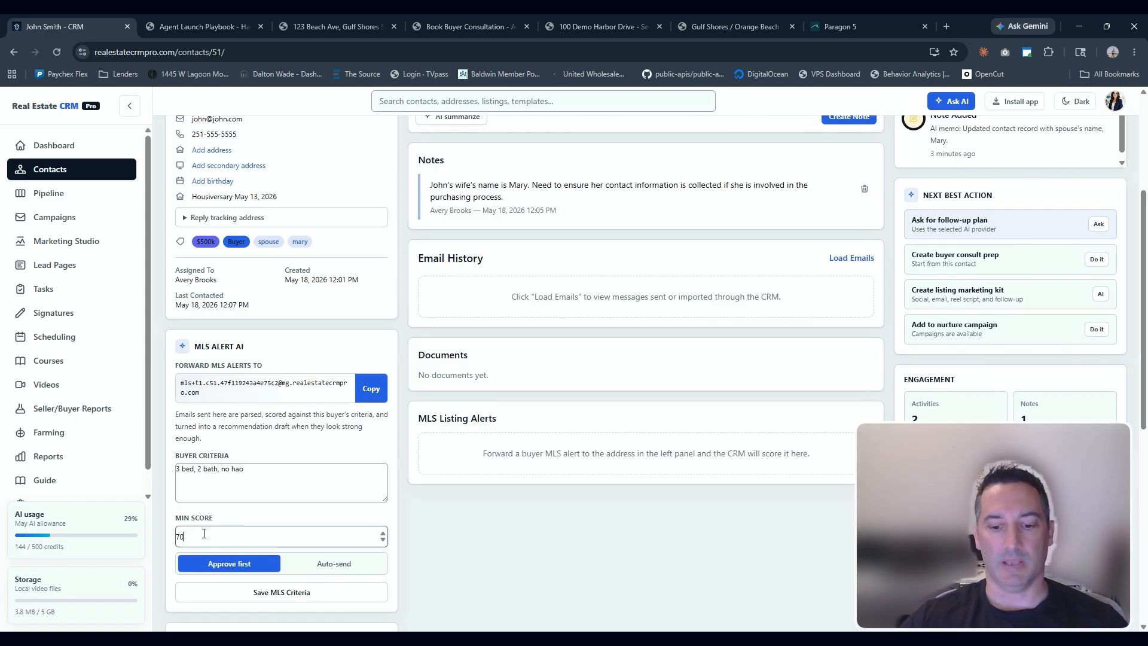
pyautogui.write('50')
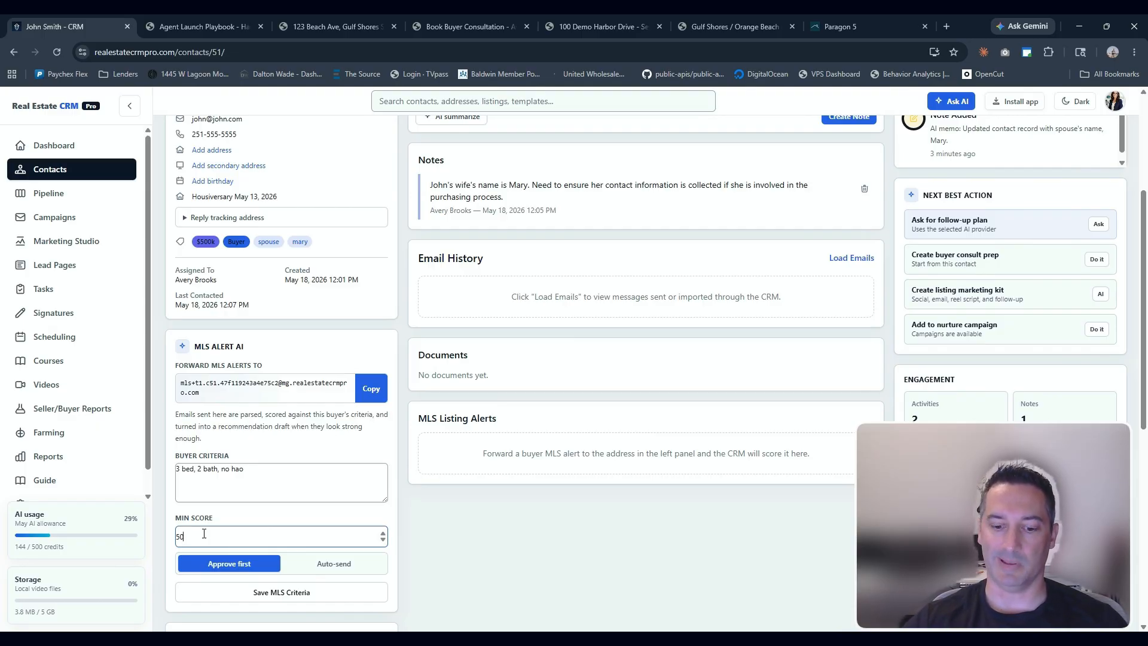
pyautogui.write('75')
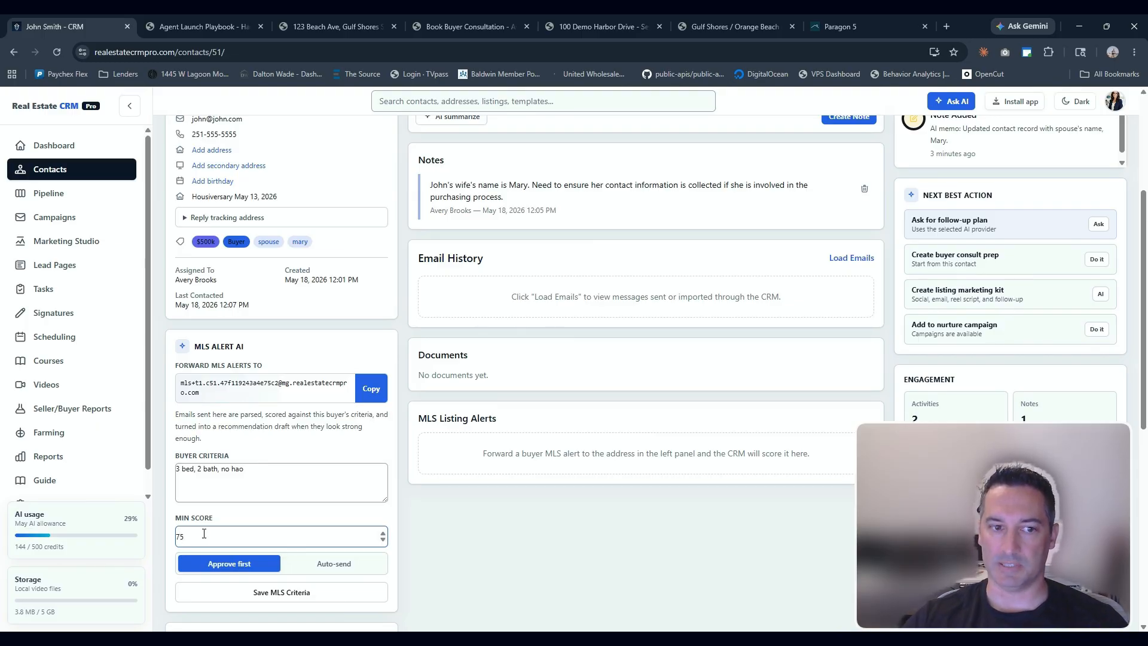
pyautogui.press('BackSpace')
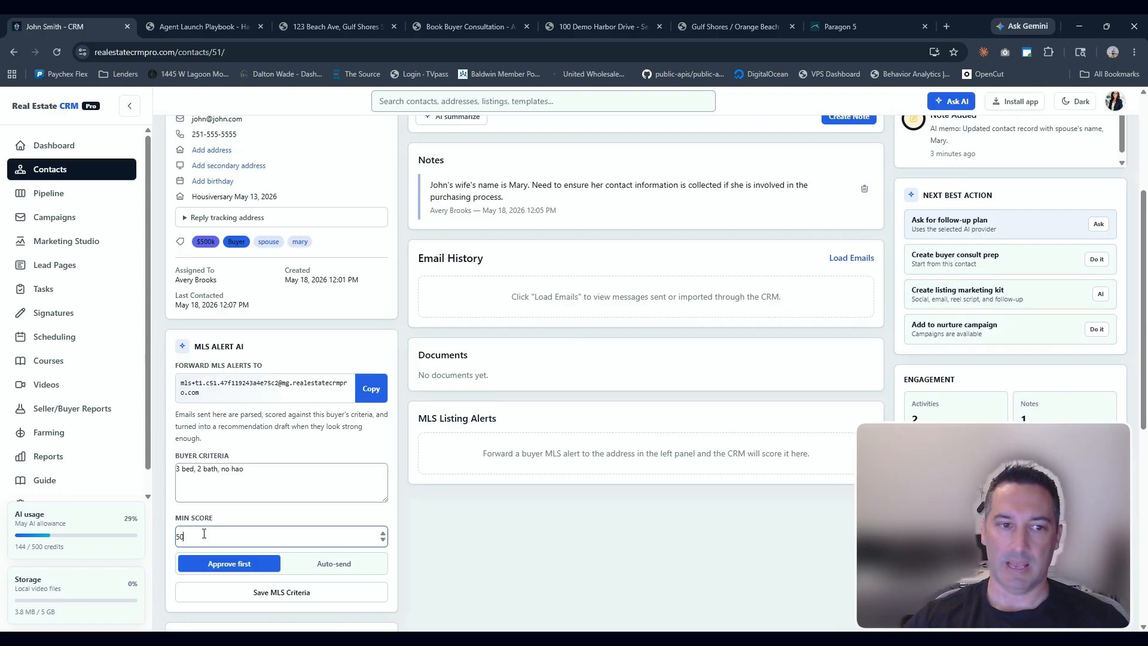
pyautogui.click(297, 592)
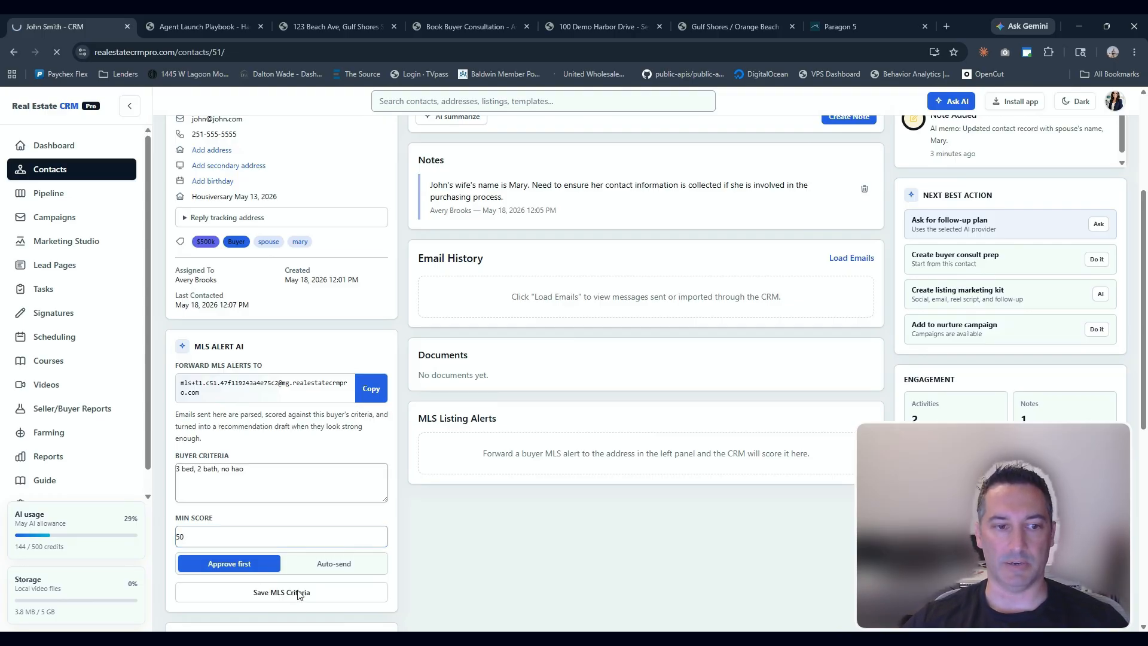
# Copy the contact's MLS alert forwarding address and send the prepared listings email to it from Paragon 5.
pyautogui.scroll(-3, 353, 514)
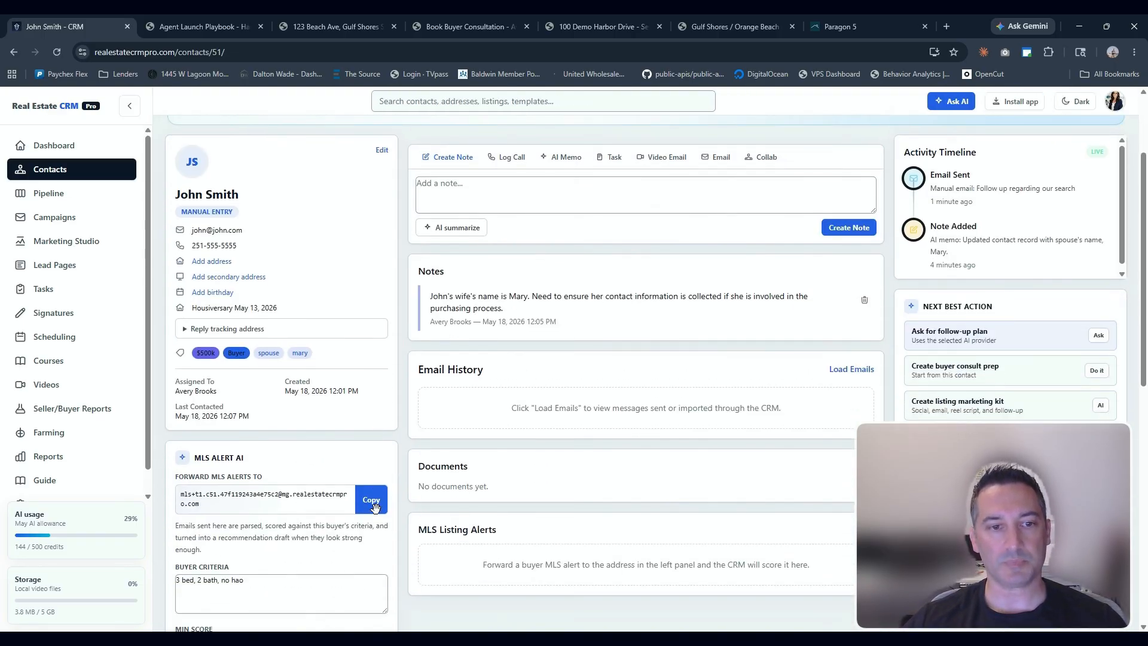
pyautogui.click(373, 458)
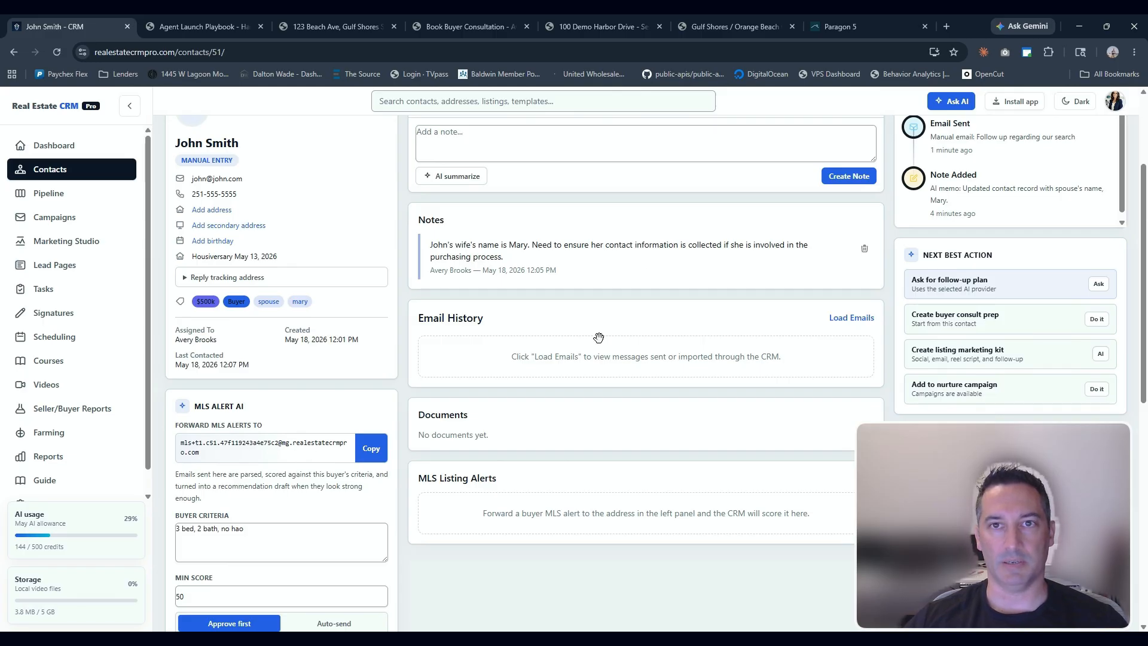
pyautogui.click(825, 28)
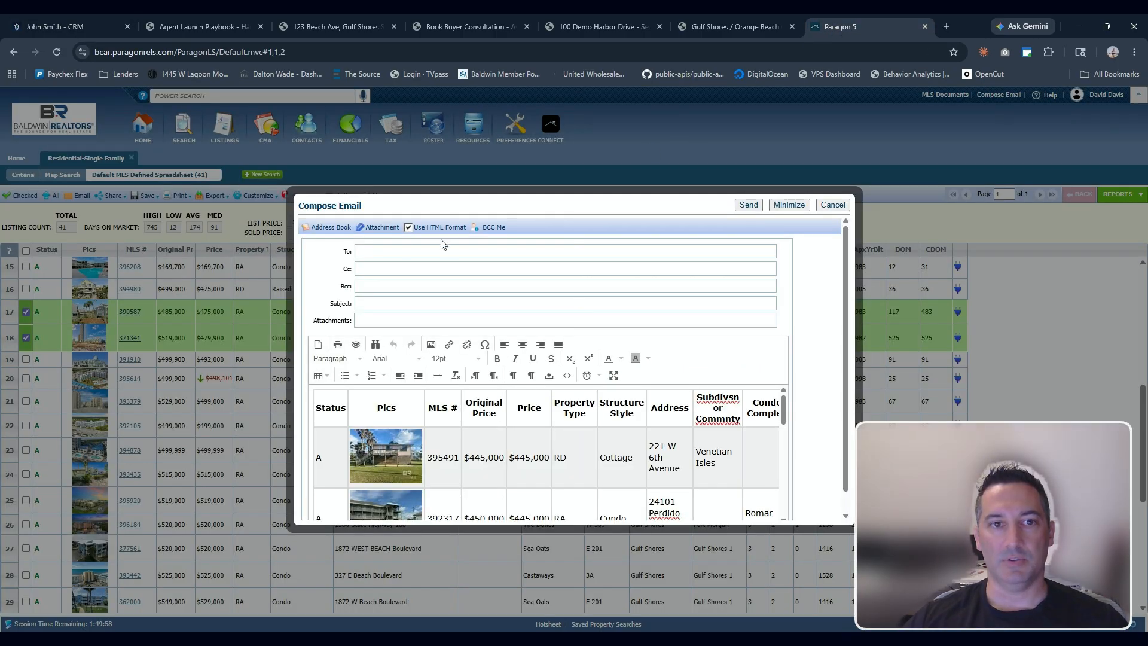
pyautogui.hotkey('ctrl', 'v')
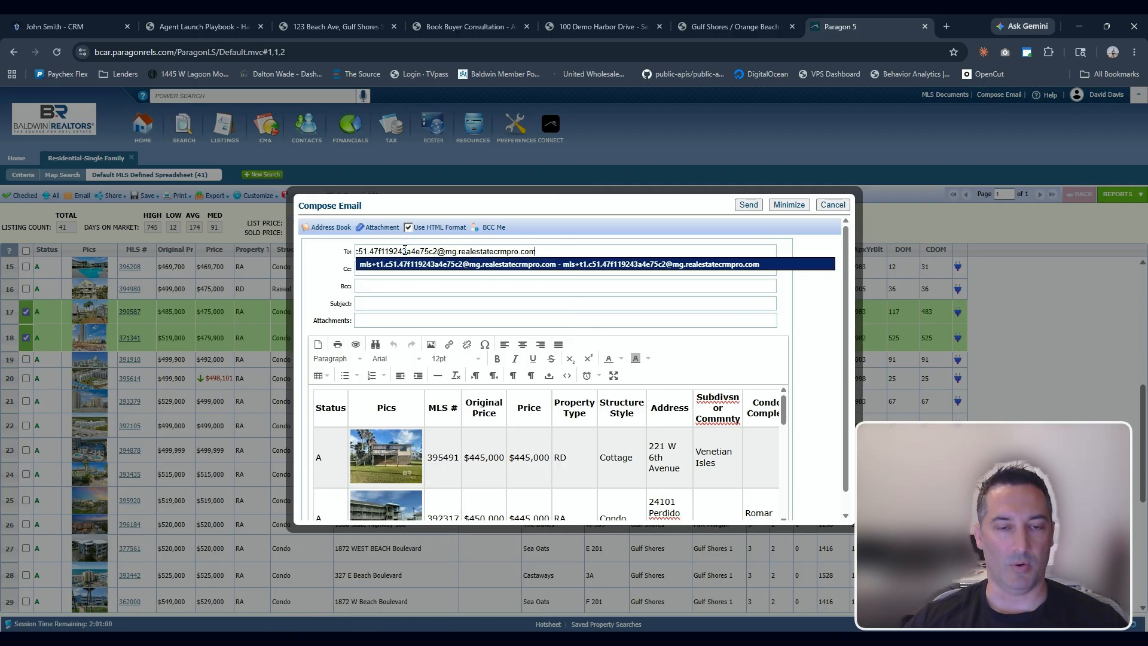
pyautogui.press('Return')
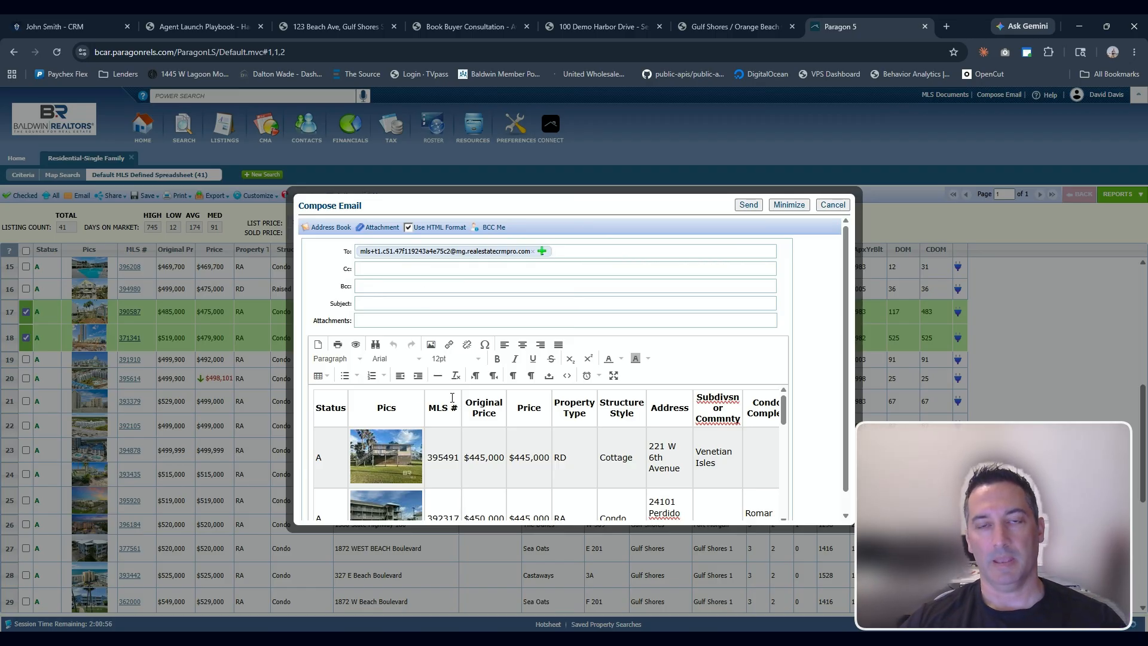
pyautogui.click(745, 207)
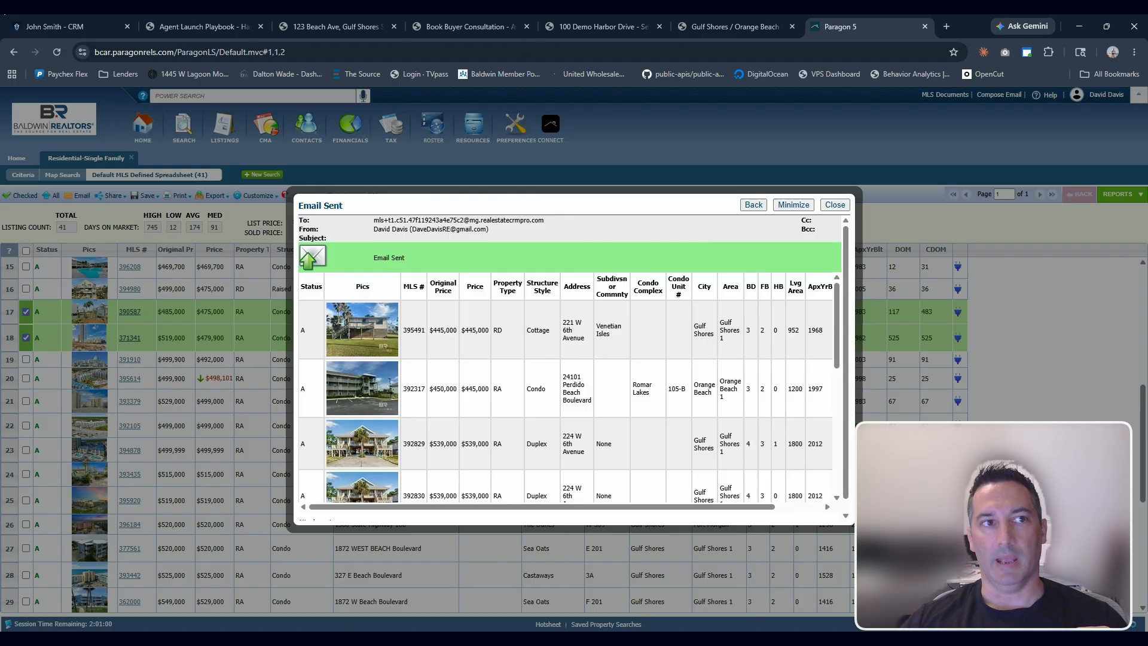
# Switch back to the CRM and reload the contact's record to check for the forwarded MLS listing alert.
pyautogui.click(48, 27)
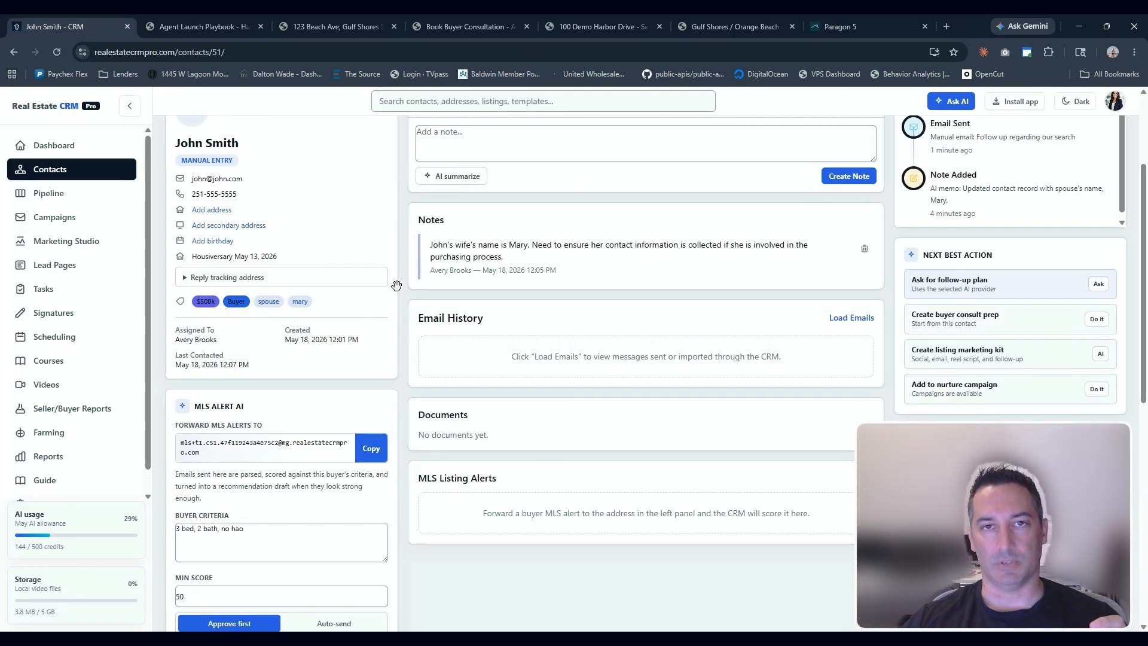
pyautogui.scroll(-2, 397, 288)
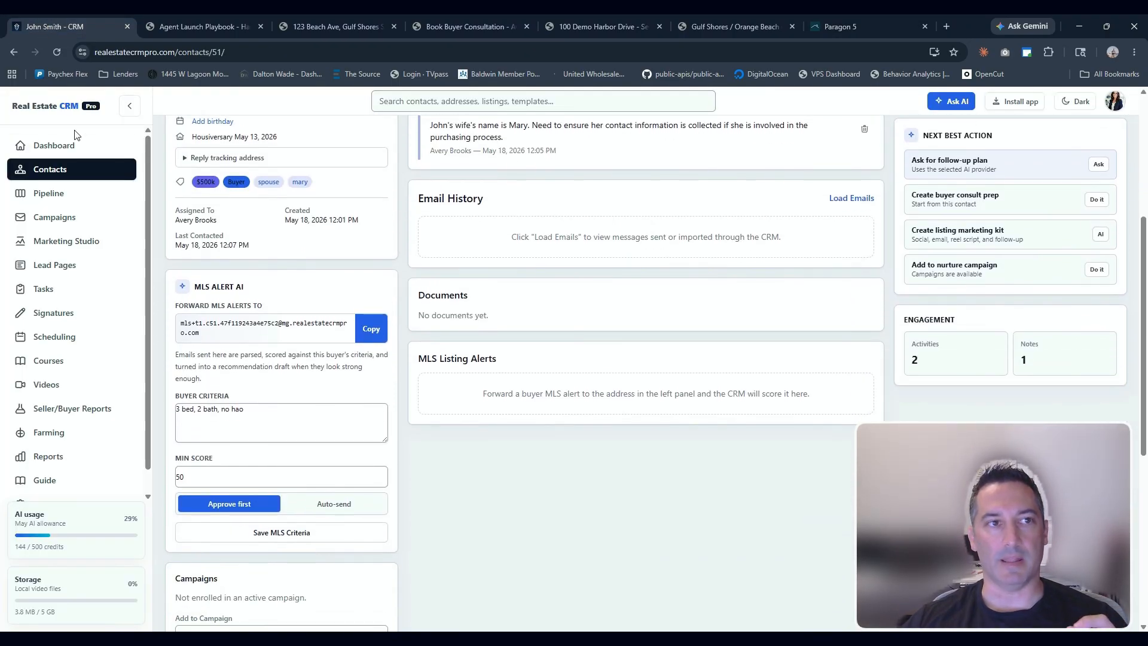
pyautogui.click(55, 52)
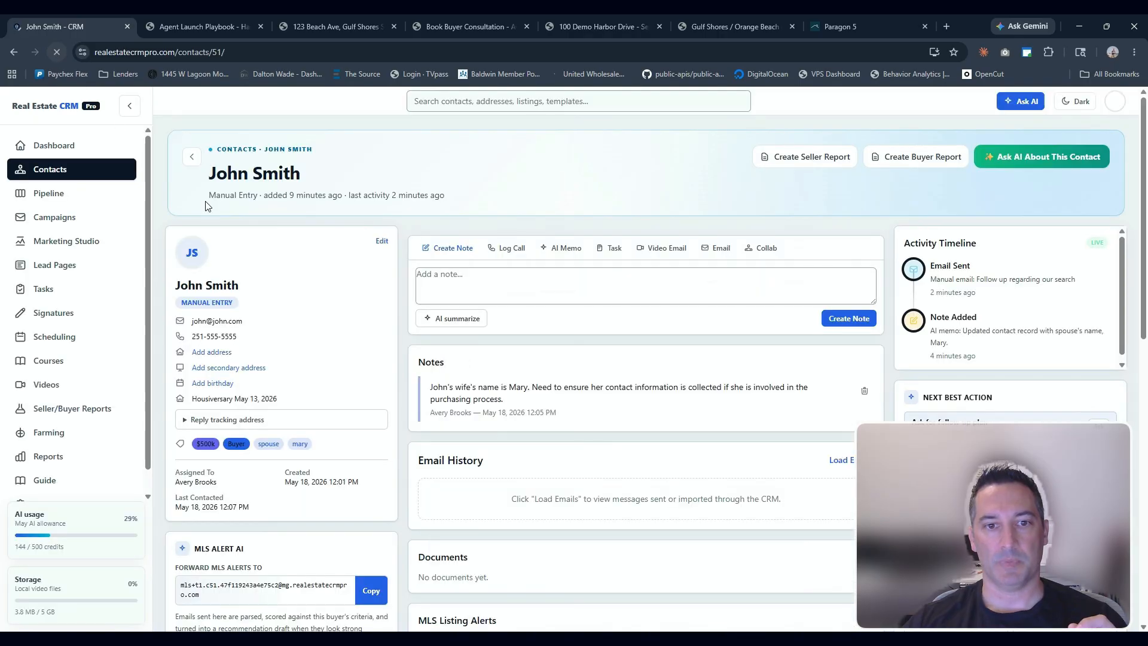
pyautogui.scroll(-6, 491, 350)
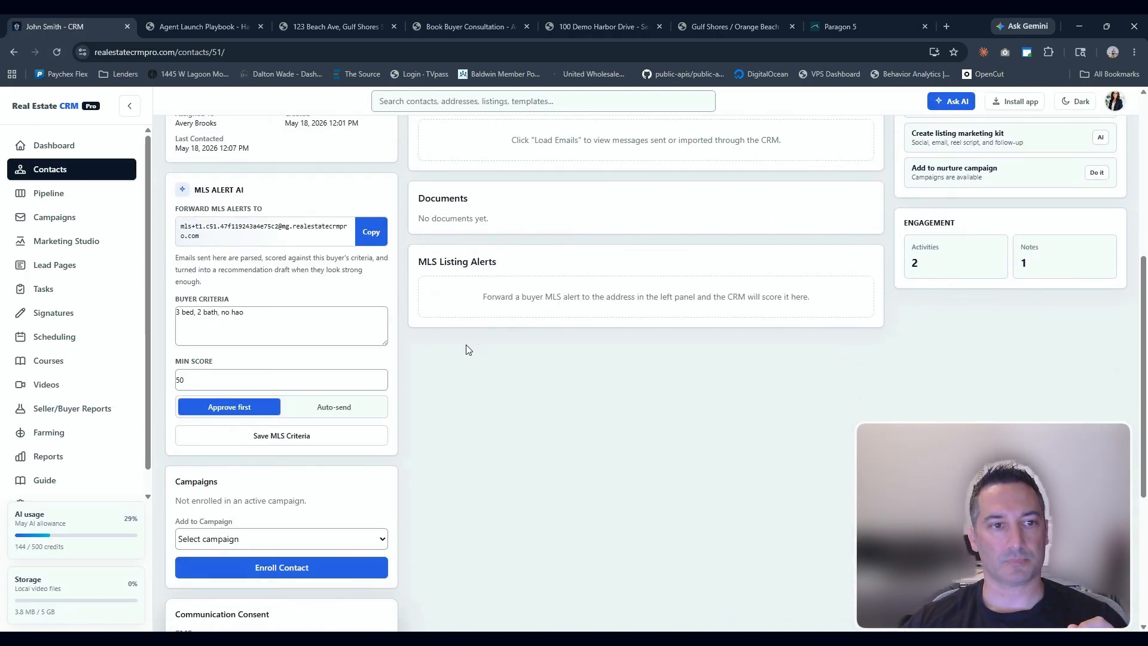
pyautogui.scroll(-3, 465, 353)
pyautogui.scroll(5, 464, 357)
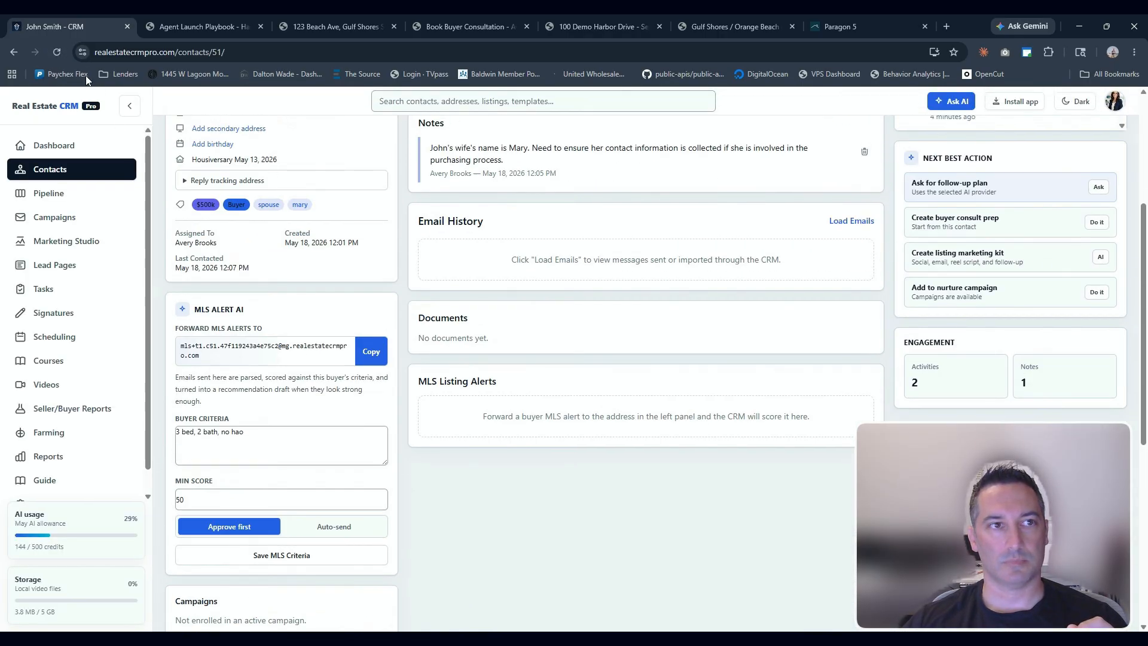
pyautogui.click(61, 55)
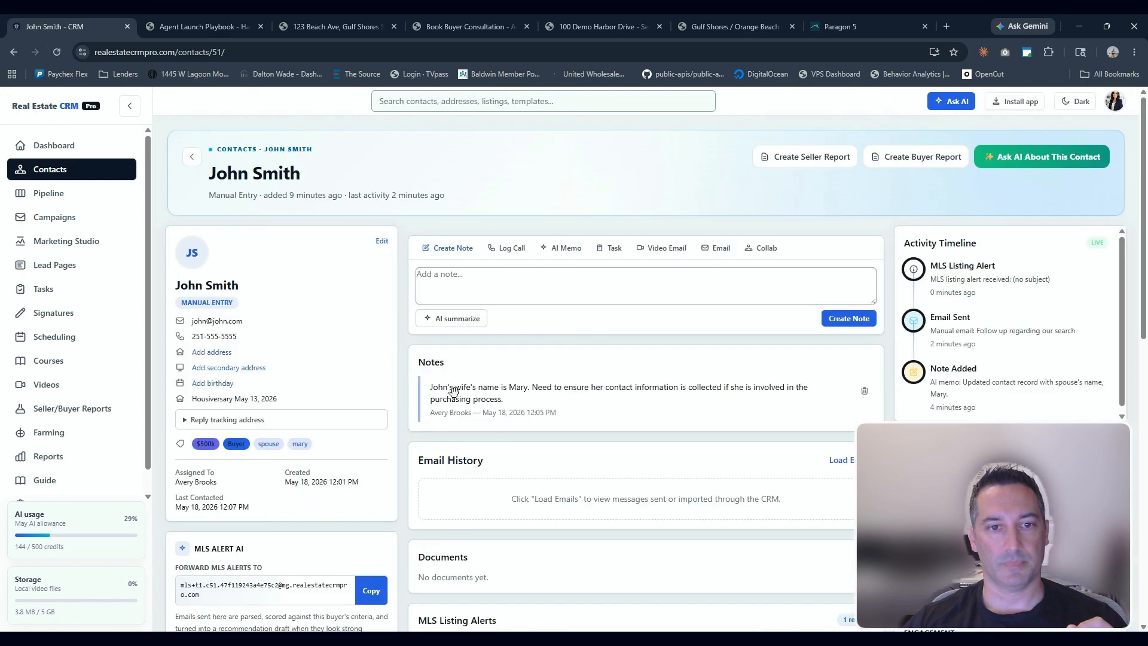
# Correct the buyer criteria to "3 bed, 2 bath, no hoa", save the MLS criteria, and copy the alert forwarding address.
pyautogui.scroll(-5, 615, 359)
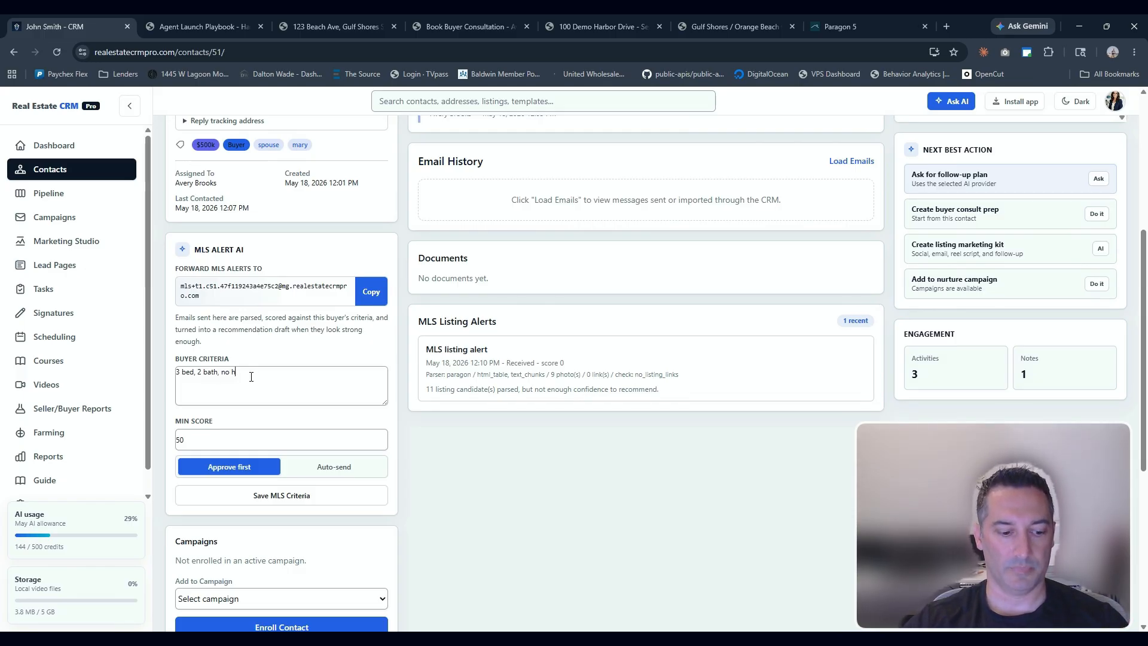
pyautogui.click(296, 496)
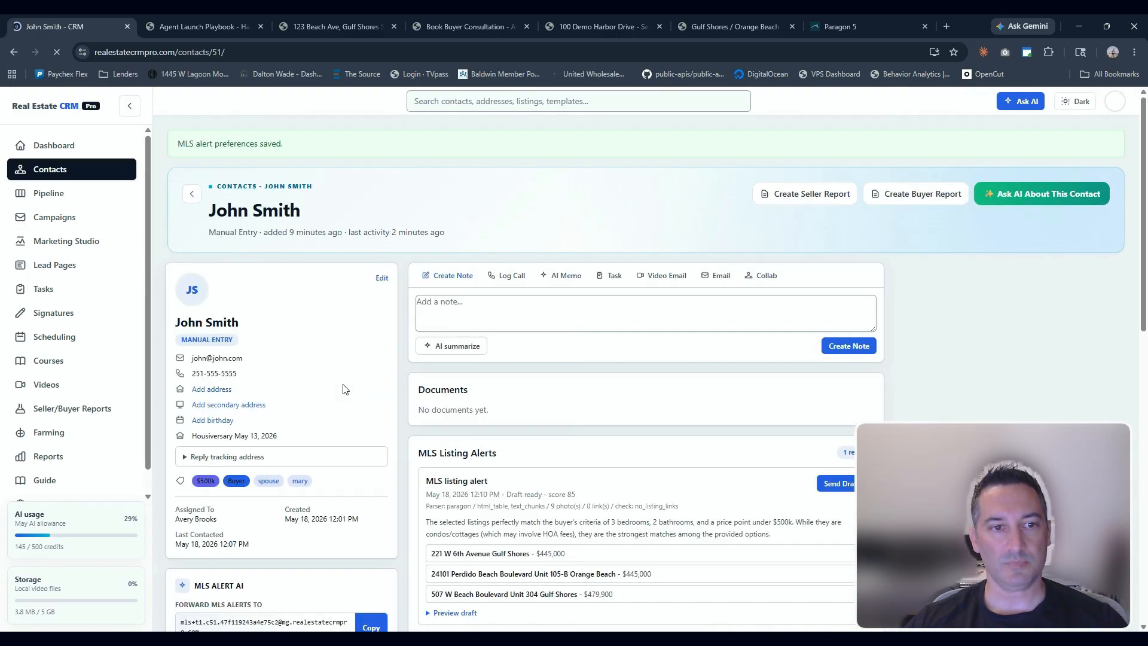
pyautogui.scroll(-3, 407, 458)
pyautogui.click(371, 450)
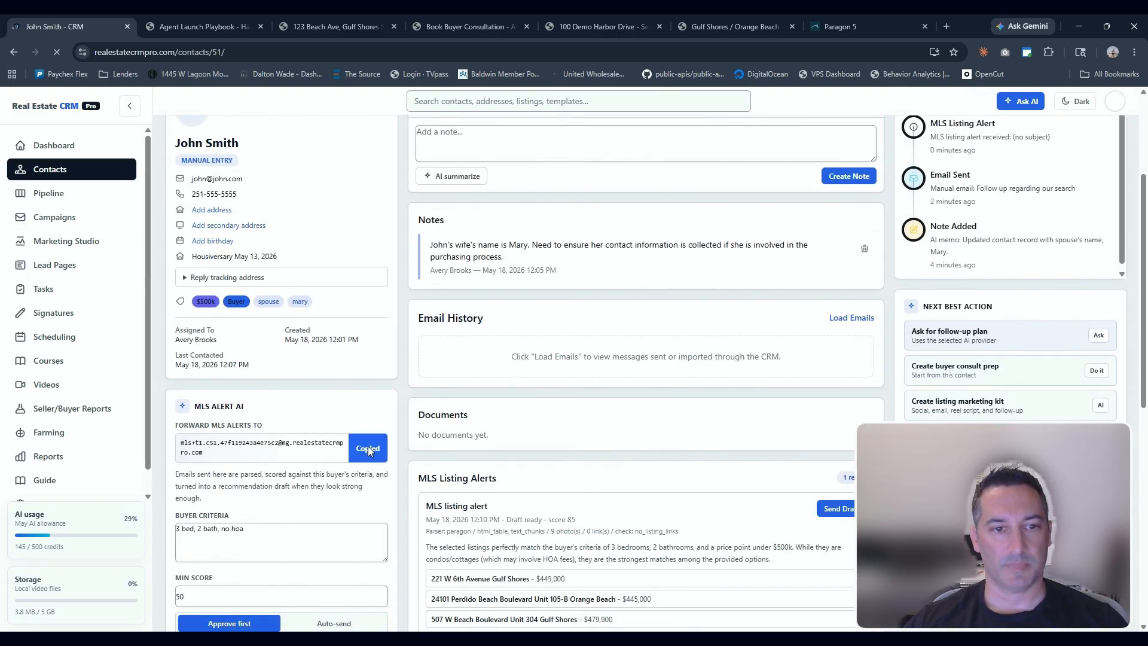
# Switch to Paragon 5, reopen the sent listings email for composing, and send it again to the forwarding address.
pyautogui.click(830, 24)
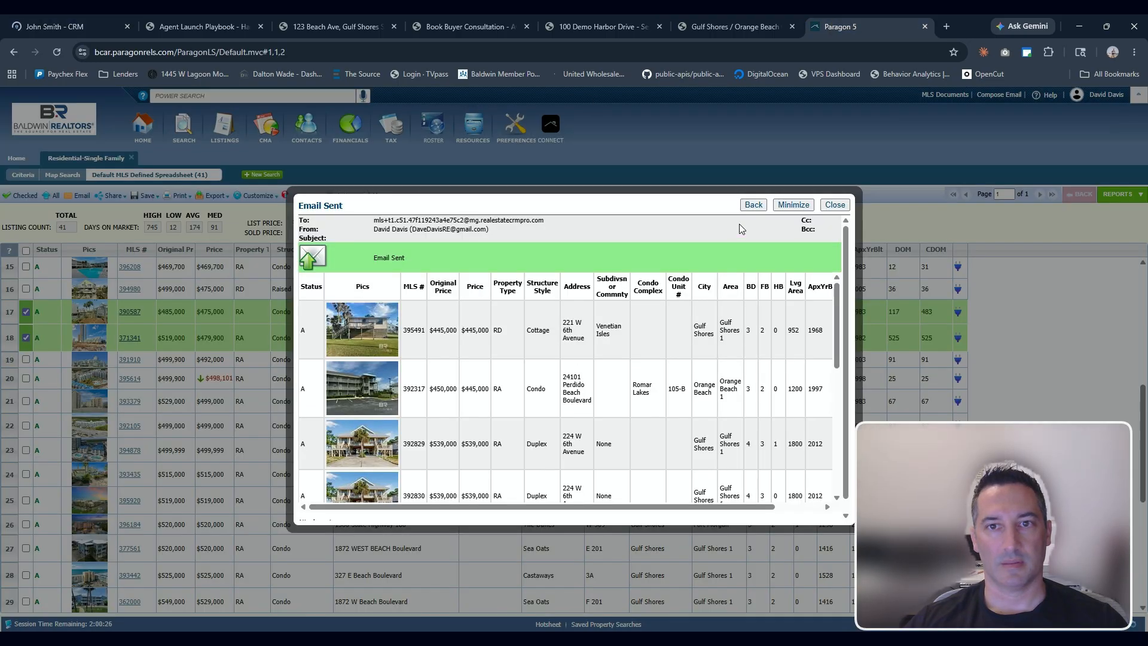
pyautogui.click(749, 205)
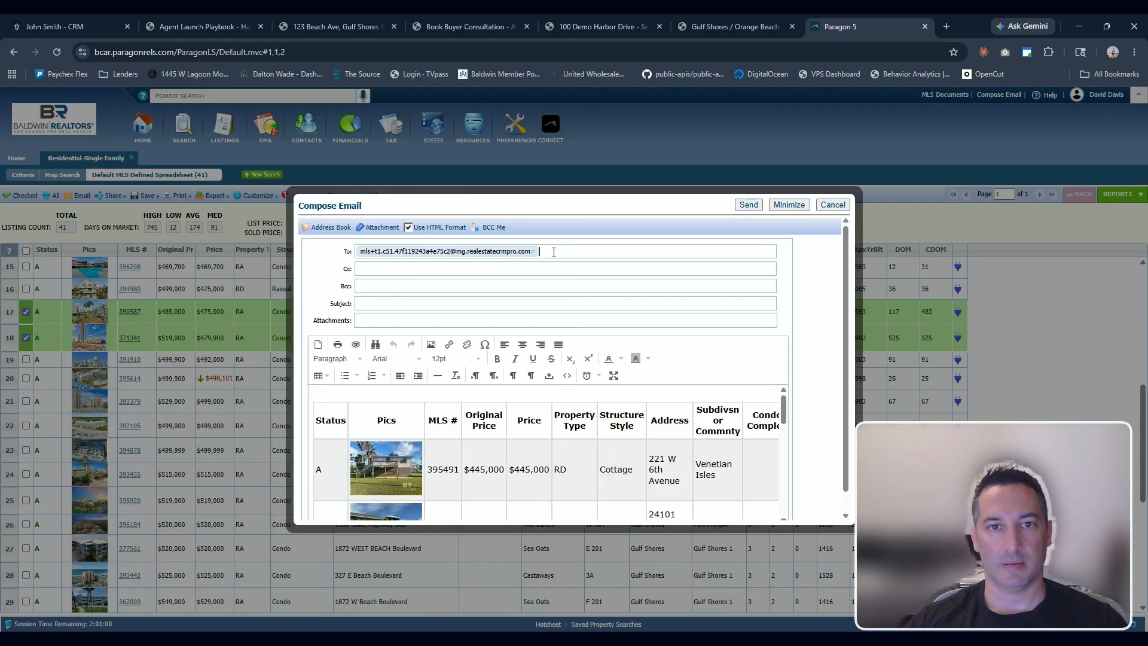
pyautogui.click(748, 206)
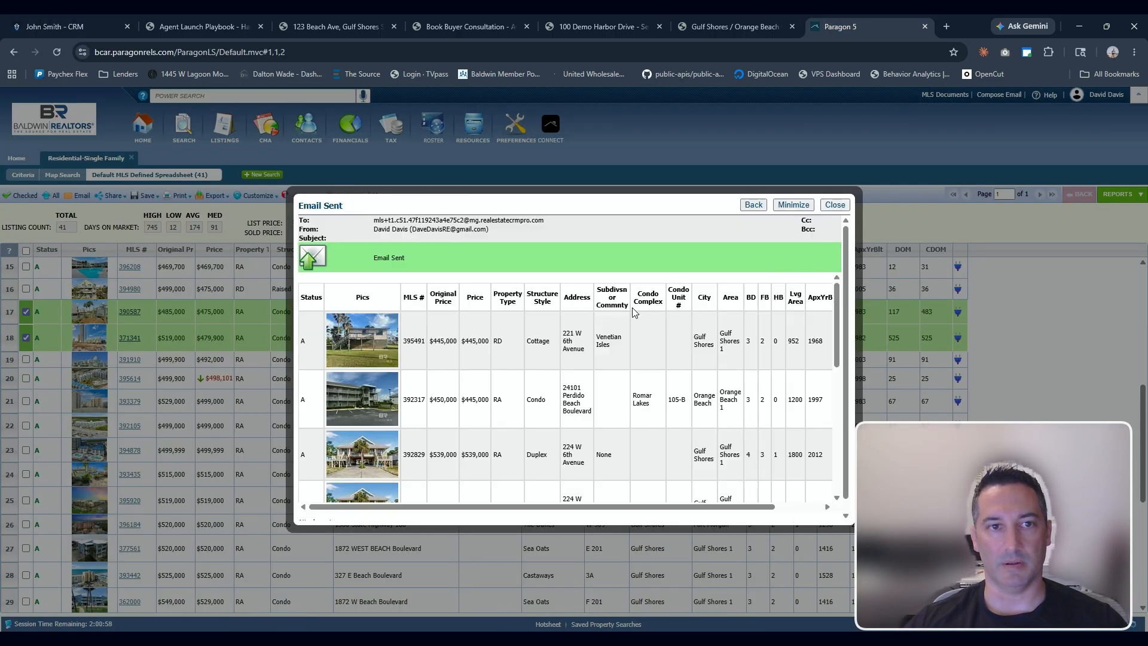
# Return to the CRM, reload the contact's record, and review the MLS Listing Alerts.
pyautogui.click(37, 27)
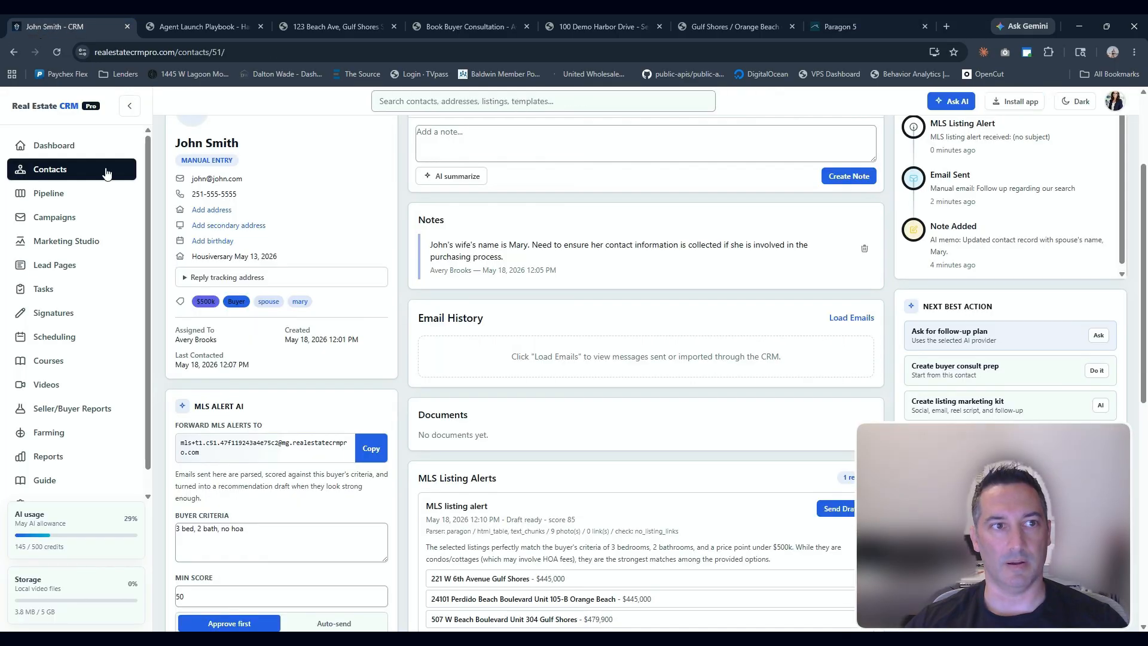
pyautogui.click(55, 52)
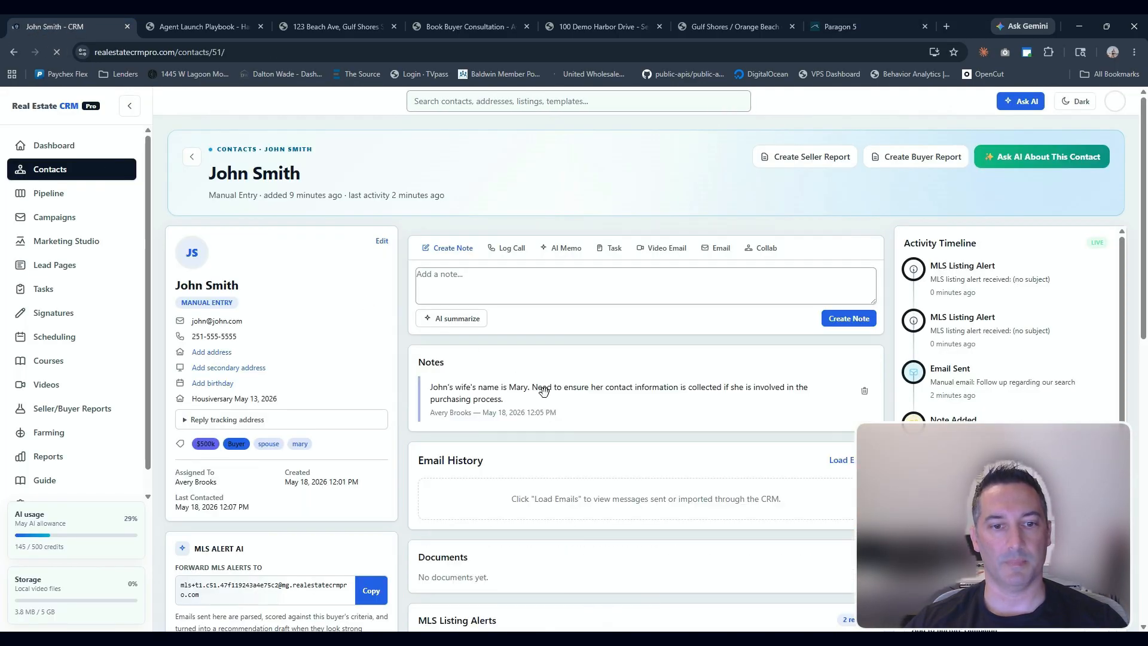
pyautogui.scroll(-5, 544, 392)
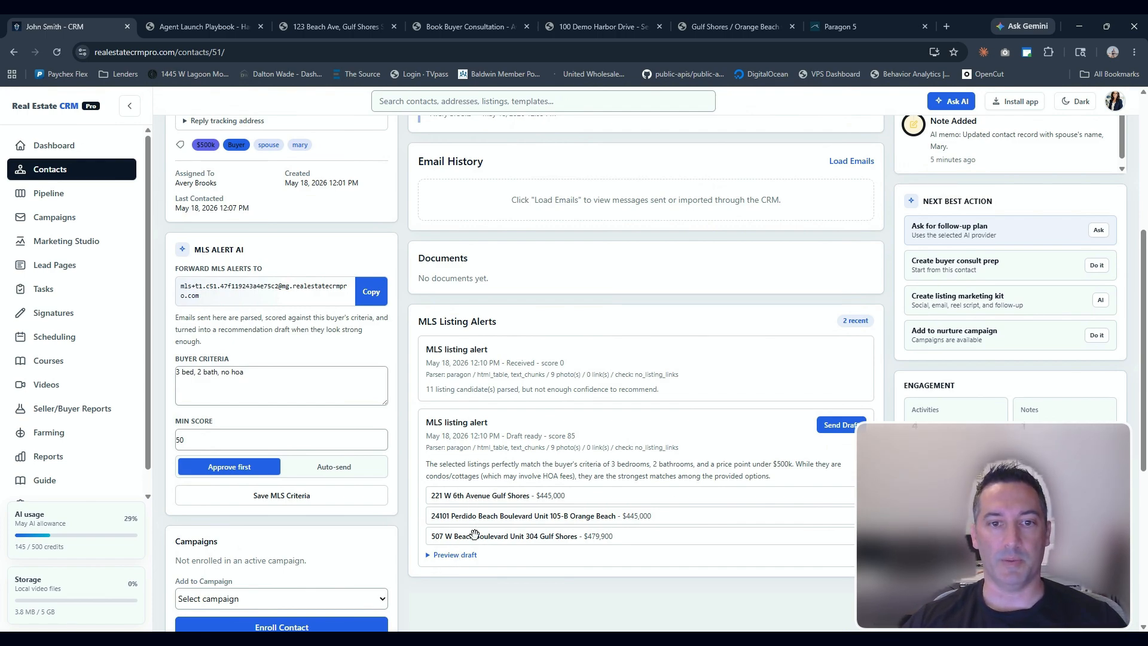
# Review the listings in the email sent from Paragon 5 and return to the contact's CRM record.
pyautogui.click(826, 31)
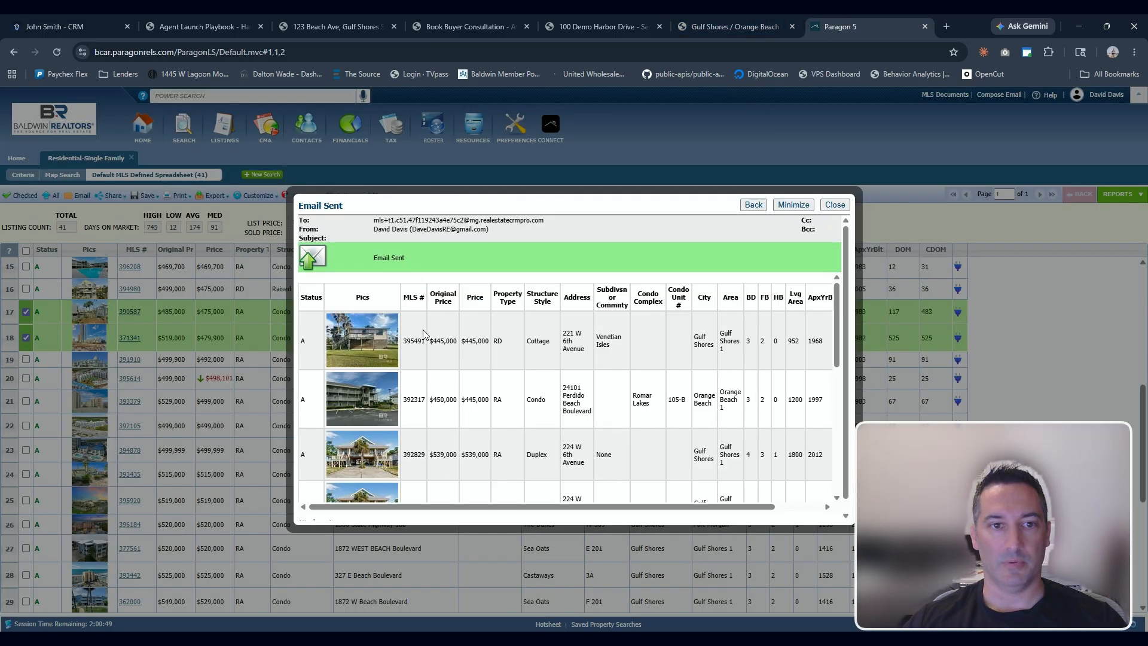
pyautogui.scroll(-10, 413, 358)
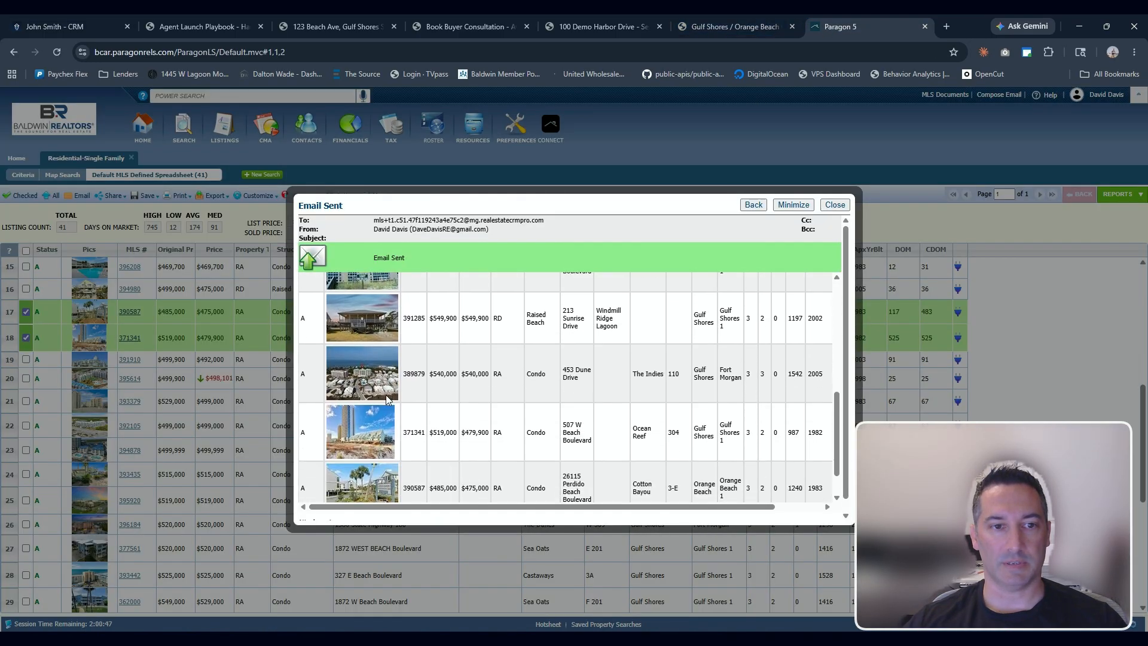
pyautogui.scroll(-2, 388, 400)
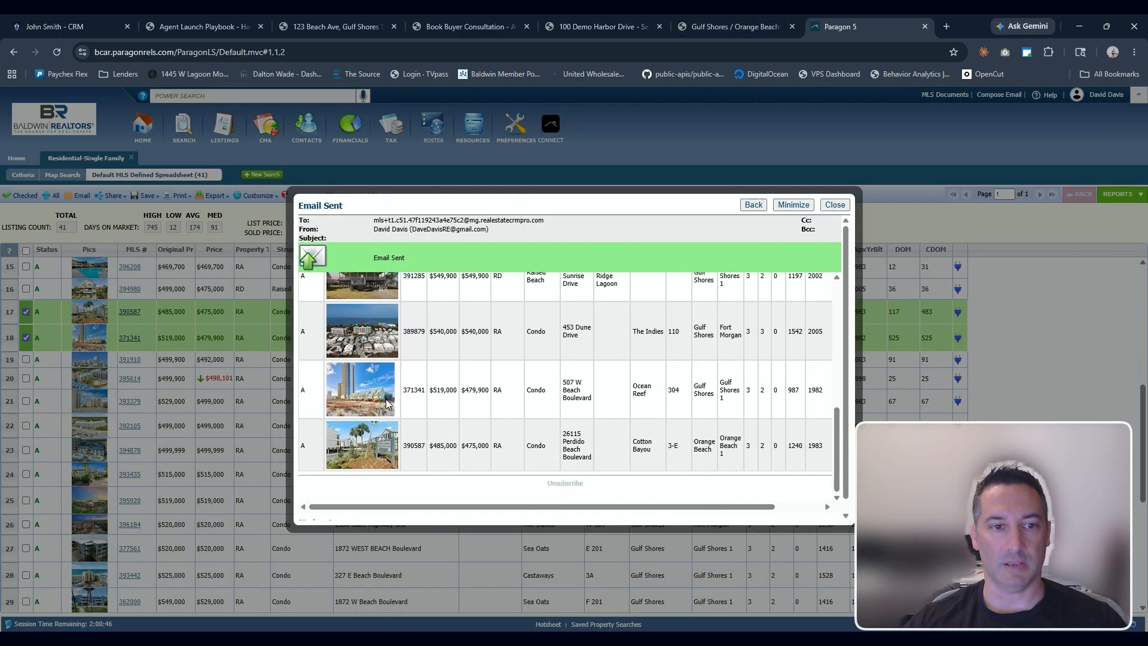
pyautogui.click(54, 30)
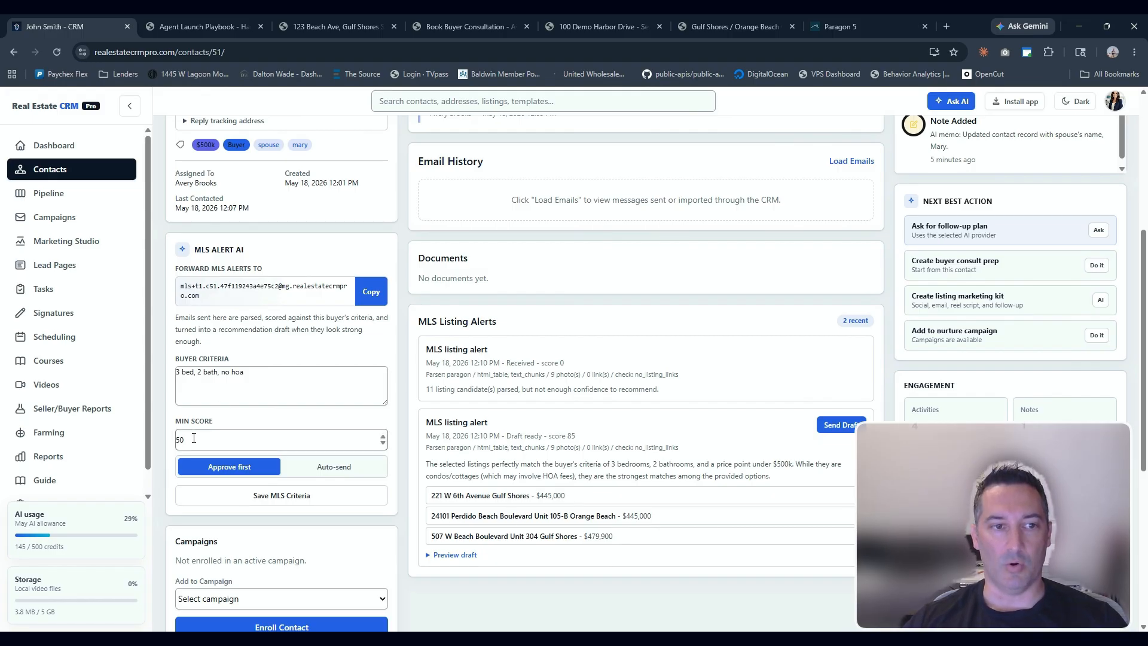
# Preview the draft of the ready MLS listing alert and compare it with the listings emailed from Paragon 5.
pyautogui.click(465, 557)
pyautogui.scroll(-3, 628, 490)
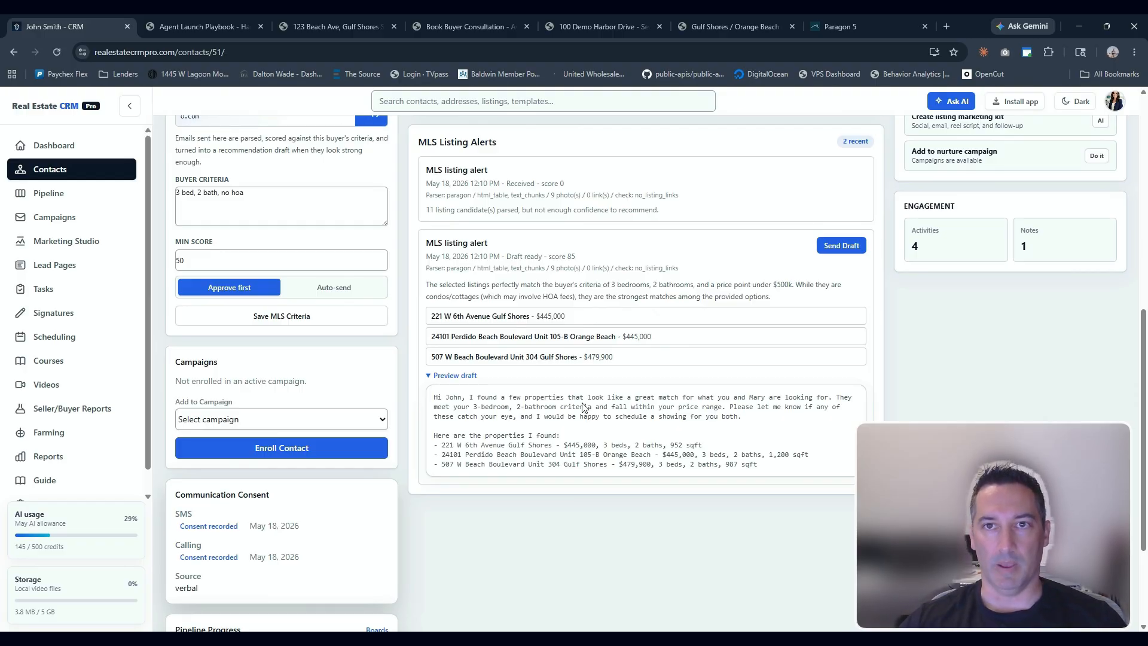
pyautogui.click(848, 26)
pyautogui.scroll(10, 457, 374)
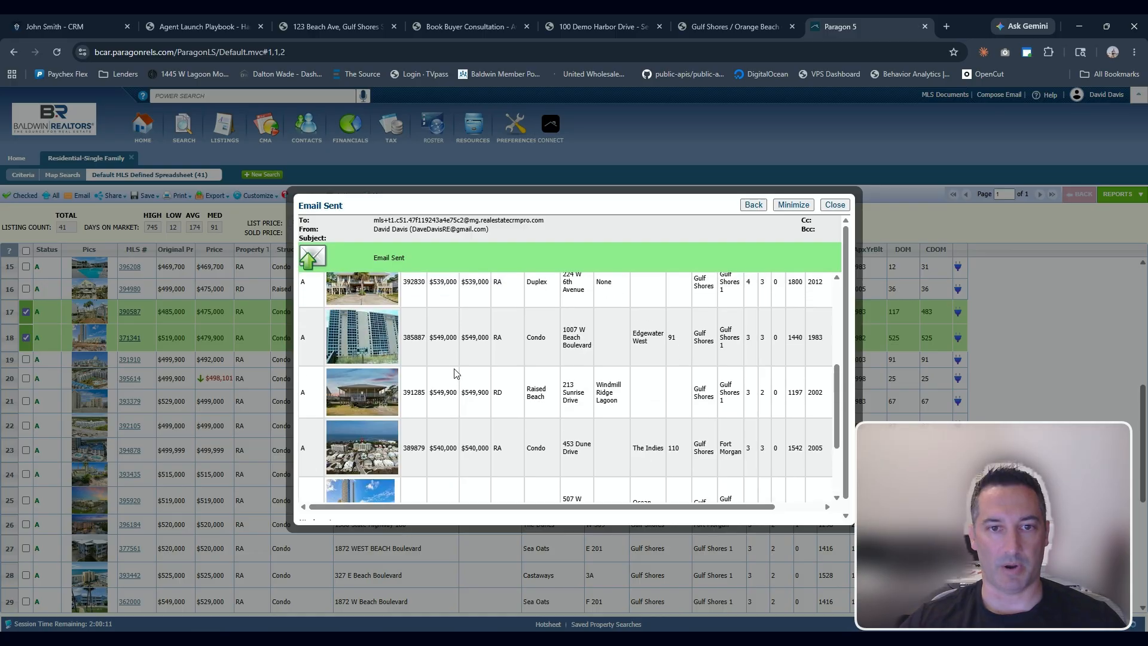
pyautogui.click(84, 29)
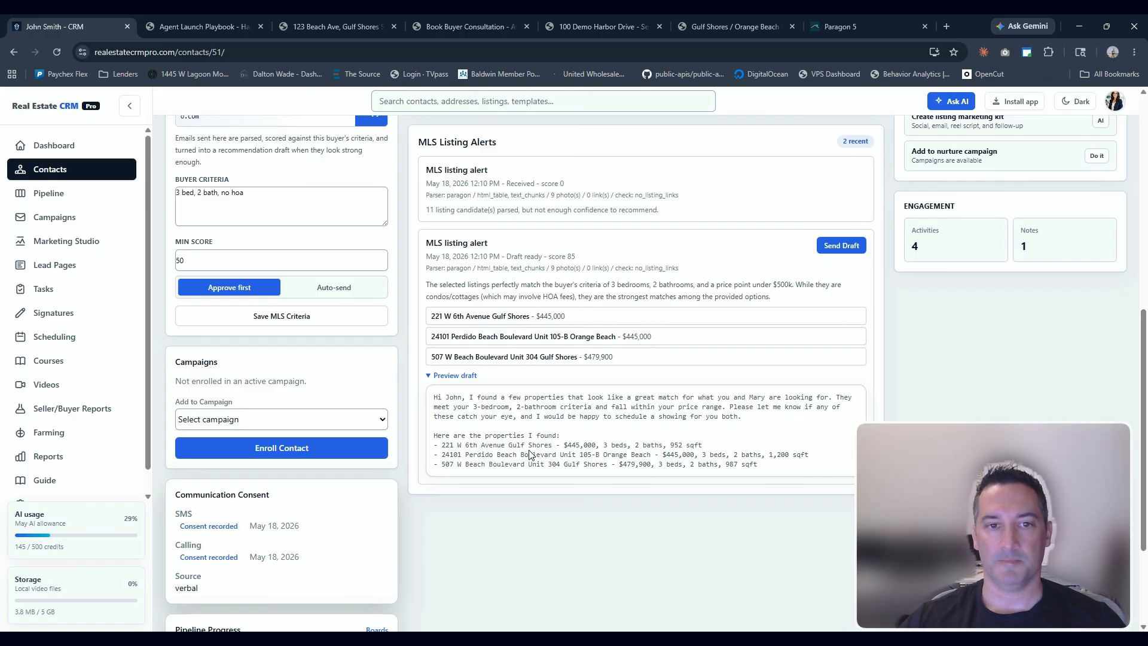
# Send the previewed MLS listing recommendation draft to the contact and review the updated listing alerts.
pyautogui.click(838, 250)
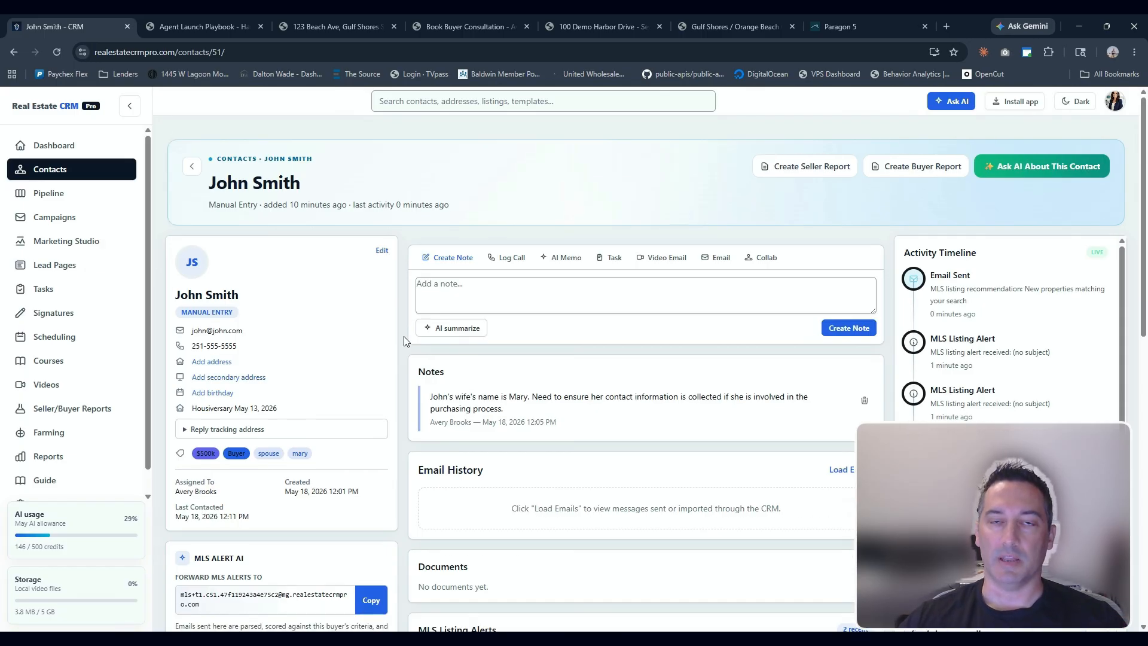
pyautogui.scroll(-5, 404, 336)
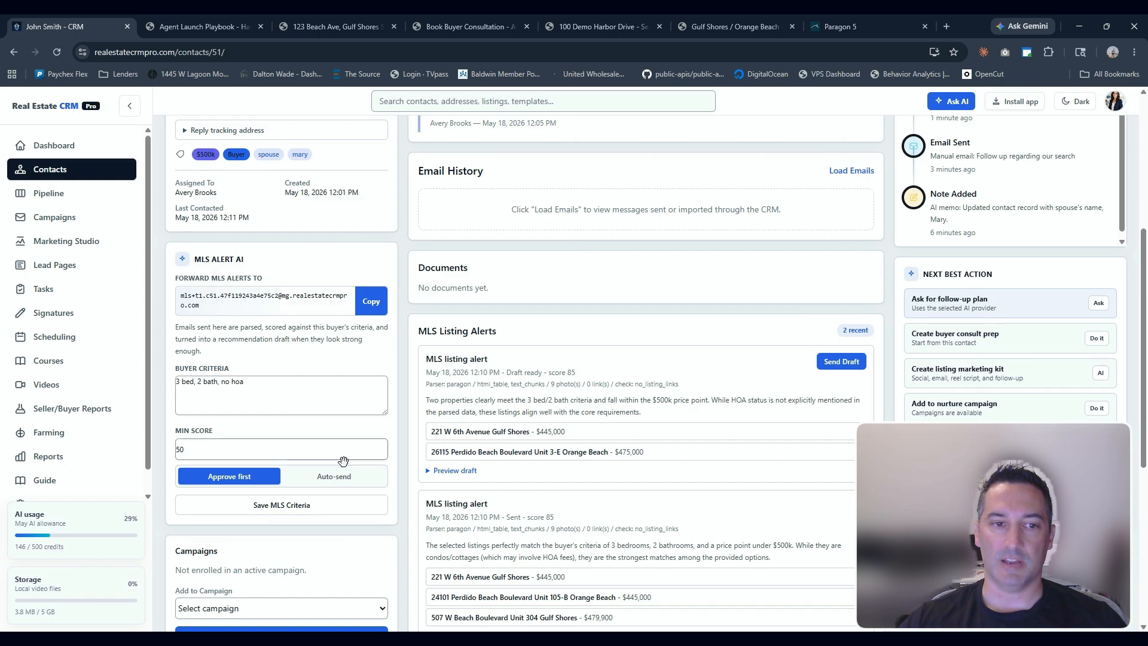
# Switch the contact's MLS Alert AI to Auto-send, save the MLS criteria, and preview the draft of the ready listing alert.
pyautogui.click(321, 482)
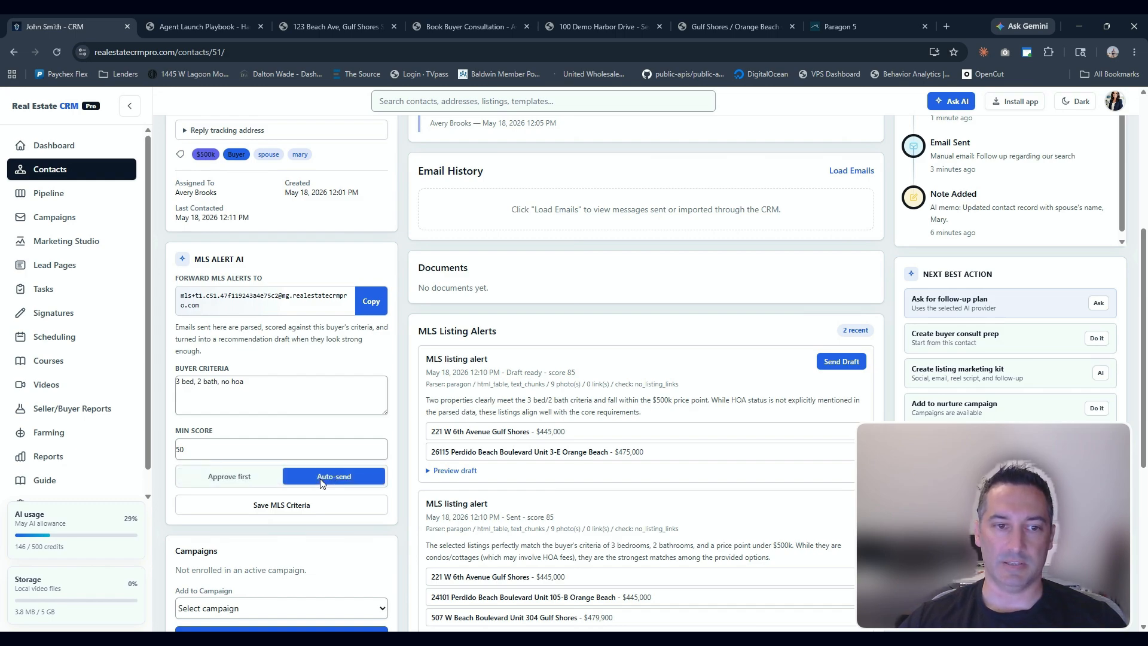
pyautogui.click(302, 505)
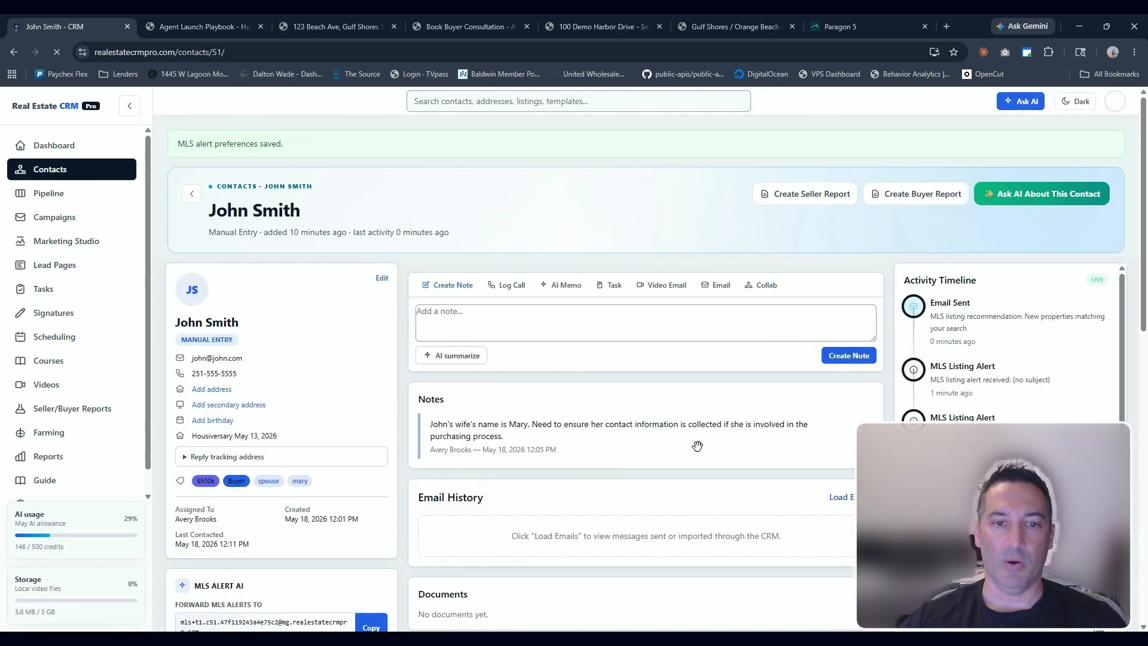
pyautogui.scroll(-6, 698, 446)
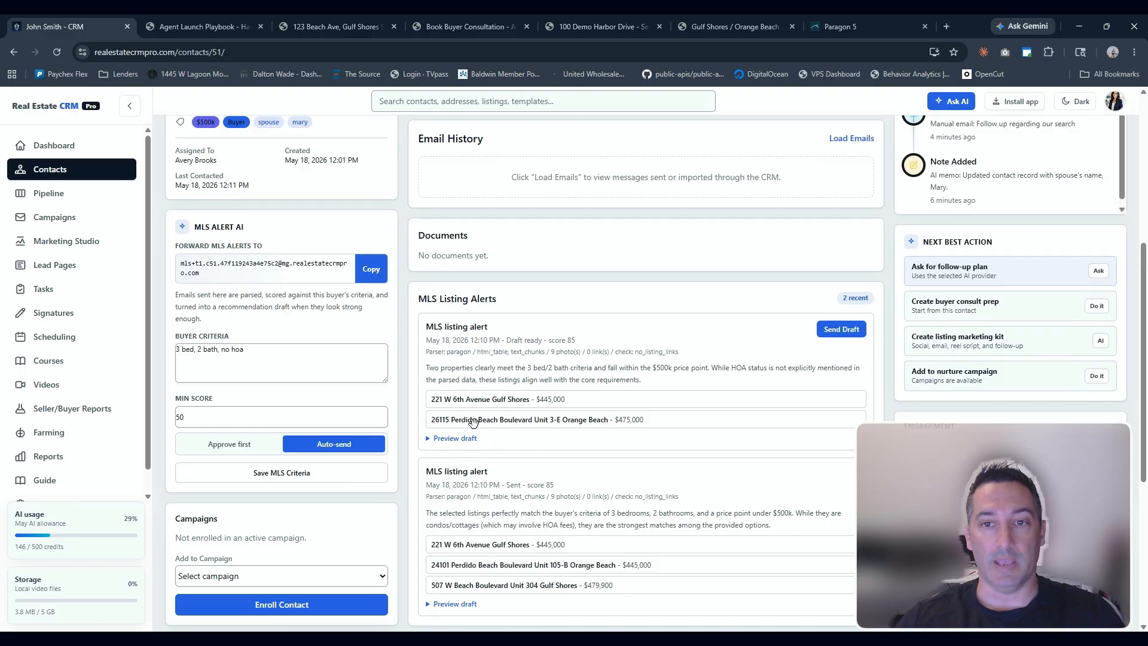
pyautogui.click(441, 441)
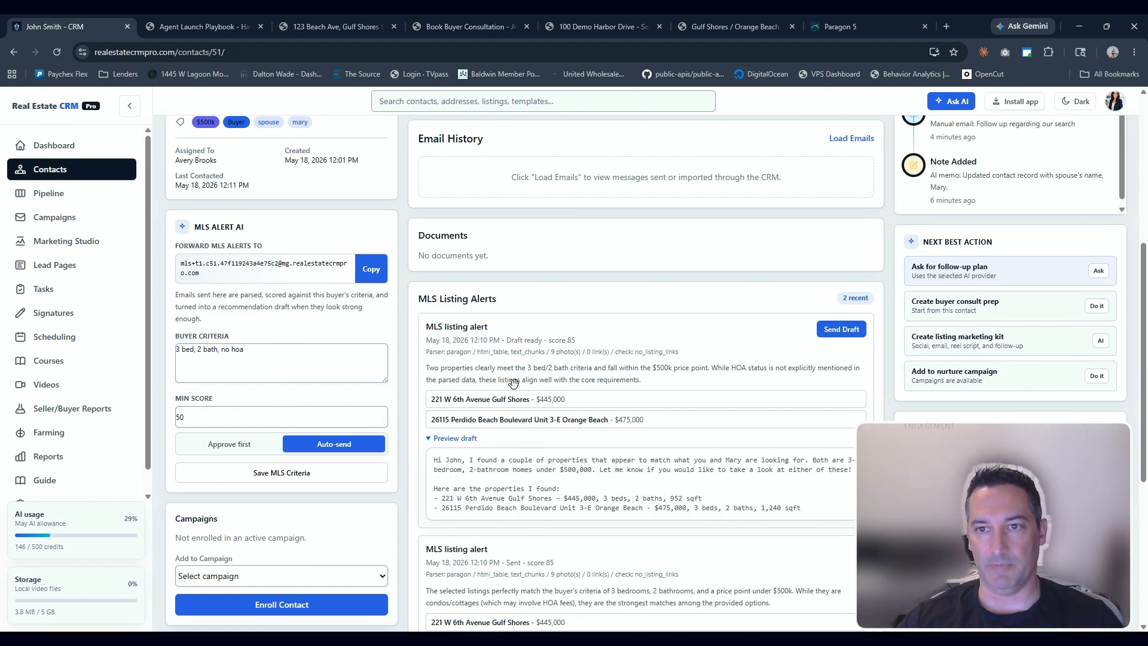
# Ask the AI for the contact's follow-up plan, read through the recommended actions, and close the answer.
pyautogui.scroll(2, 900, 388)
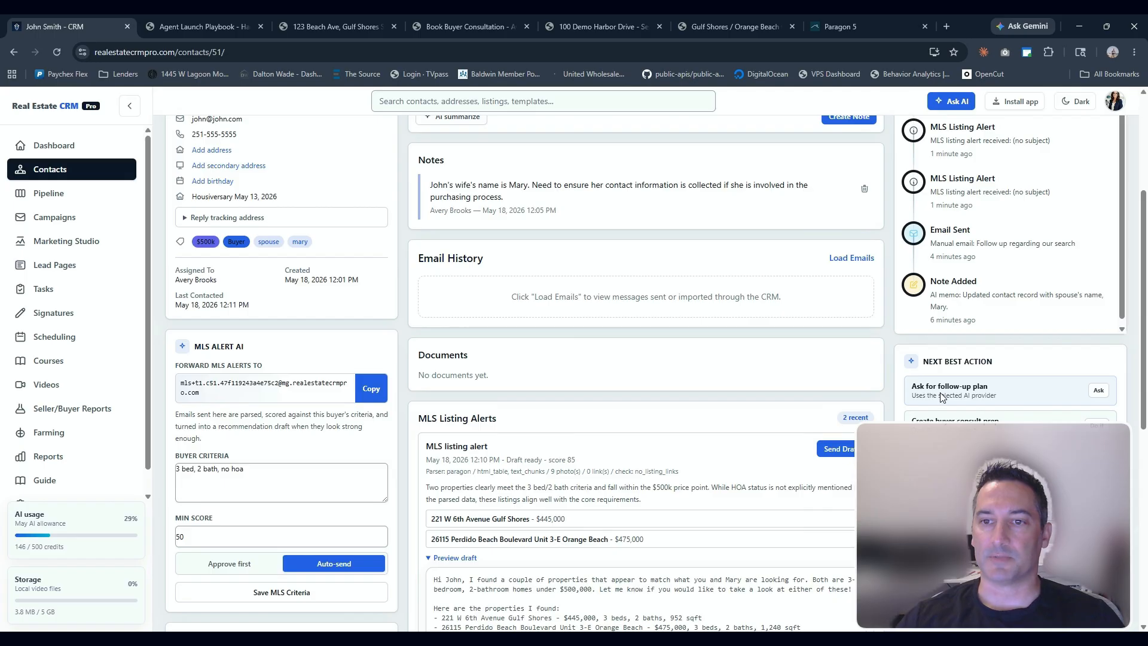
pyautogui.click(943, 398)
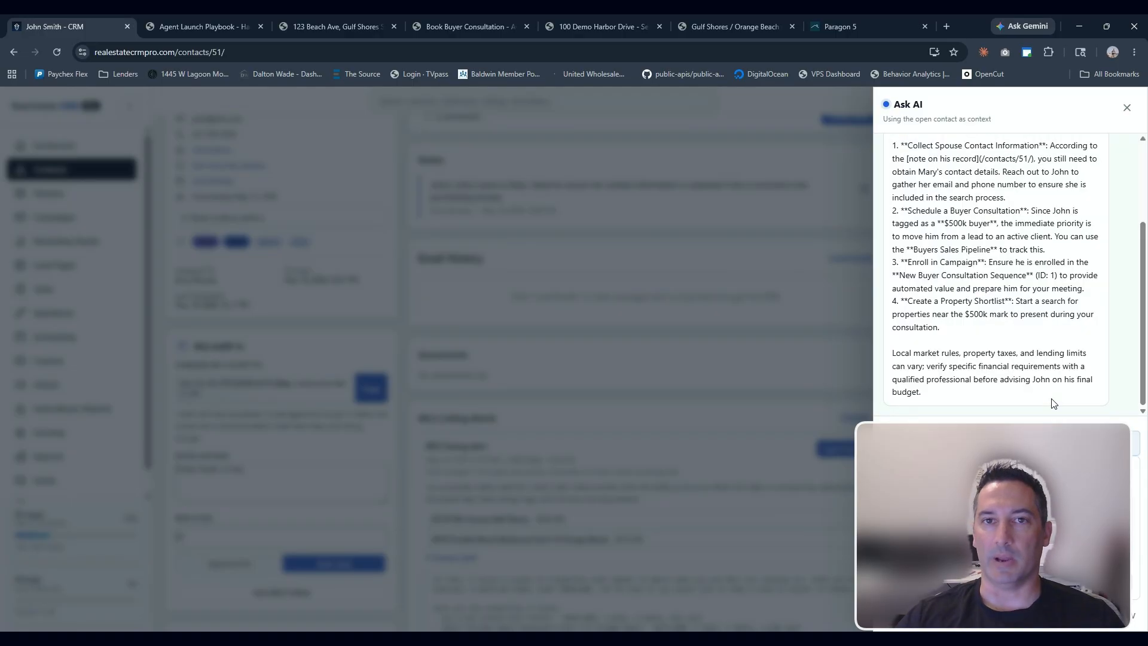
pyautogui.scroll(2, 1020, 349)
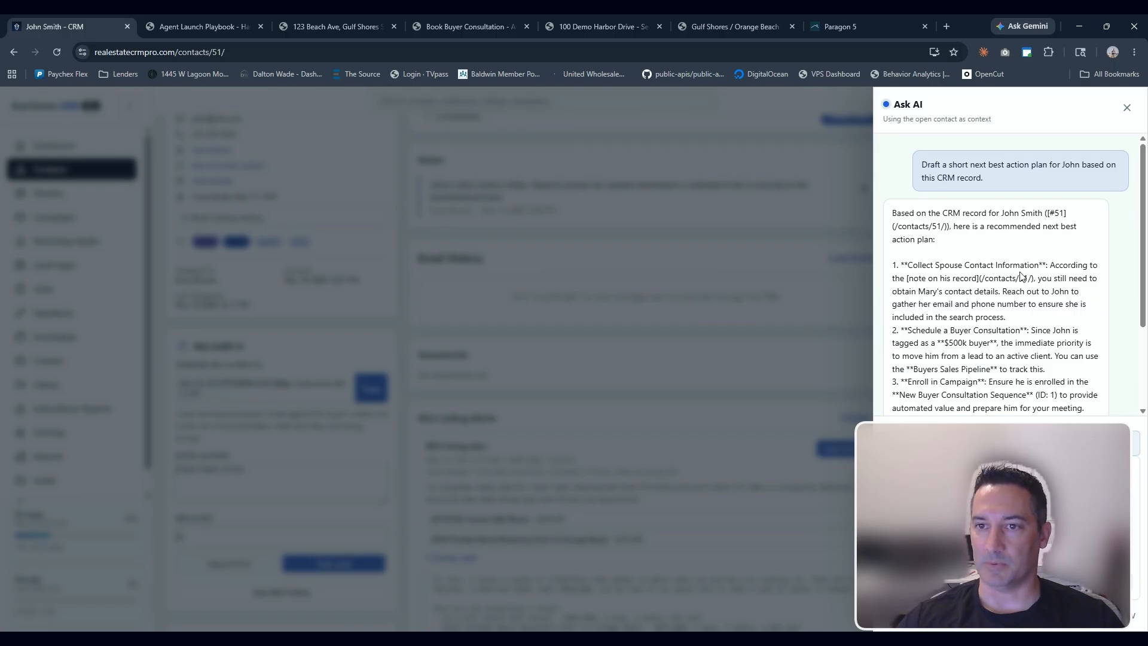
pyautogui.scroll(-1, 970, 302)
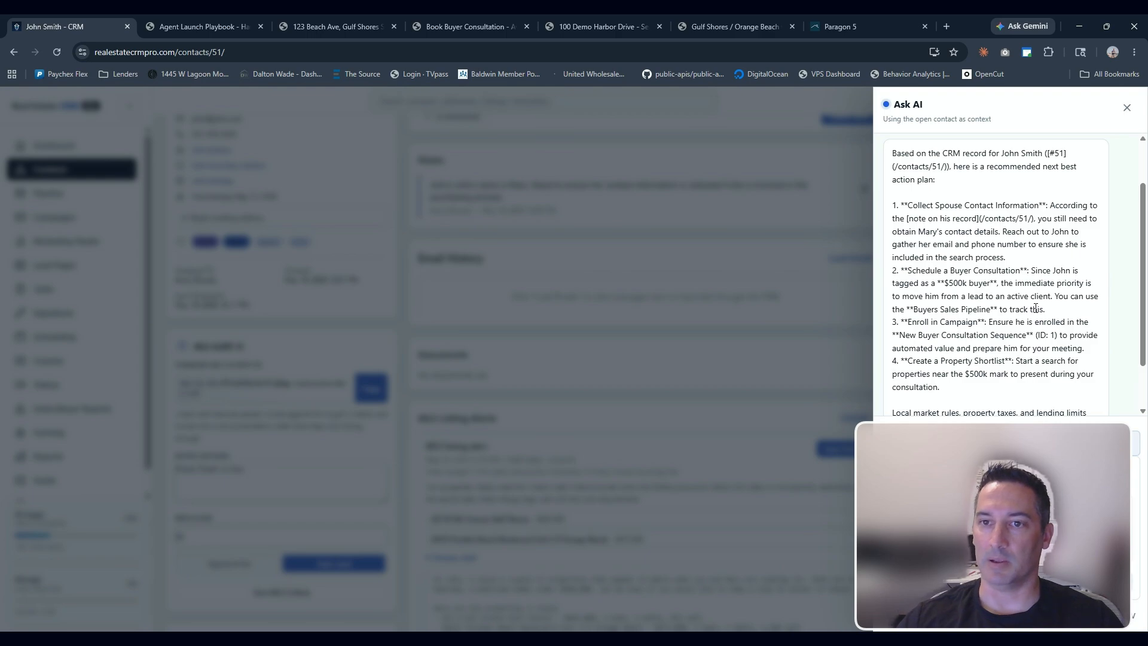
pyautogui.scroll(-1, 987, 307)
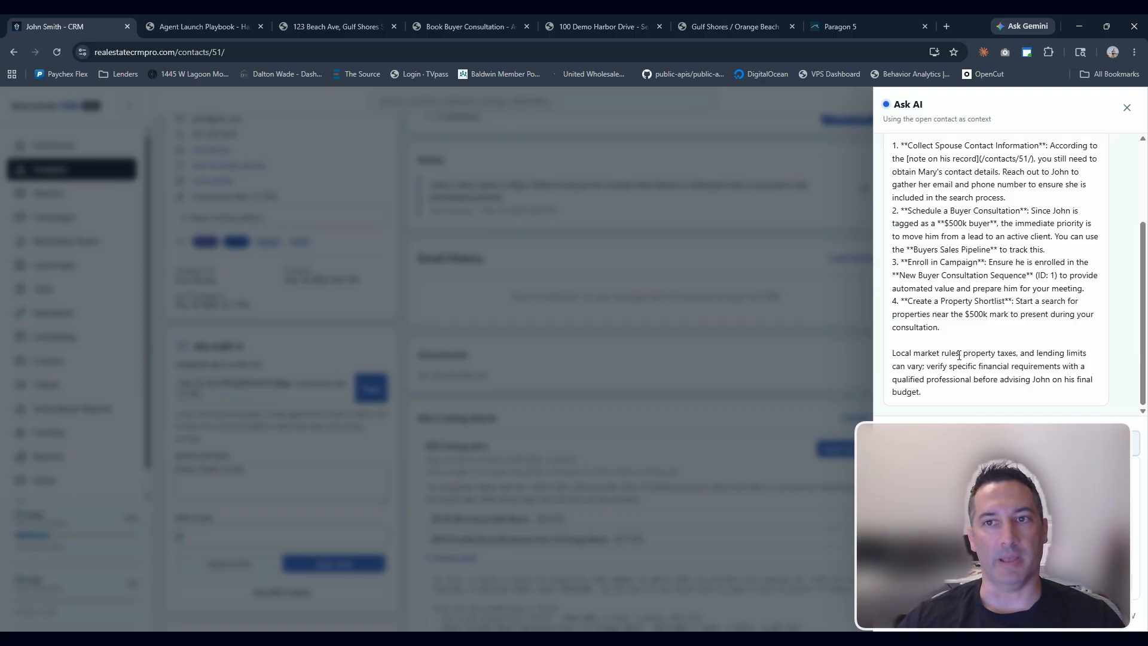
pyautogui.click(1127, 108)
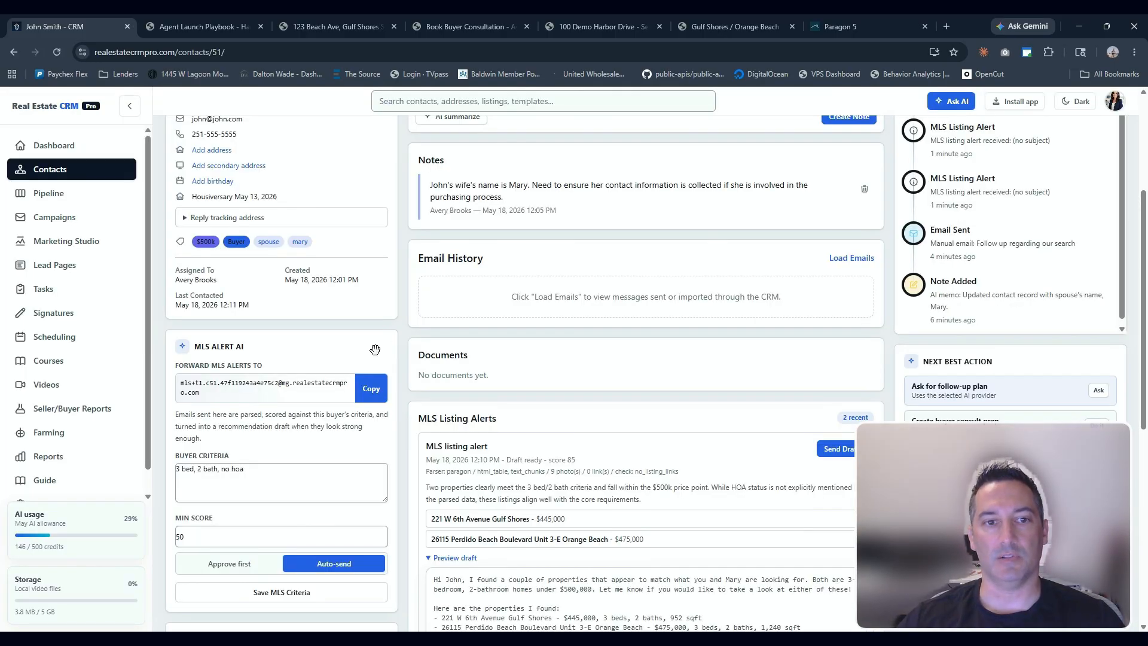
# Add the contact to the Buyers Sales Pipeline at its first stage.
pyautogui.scroll(-5, 398, 398)
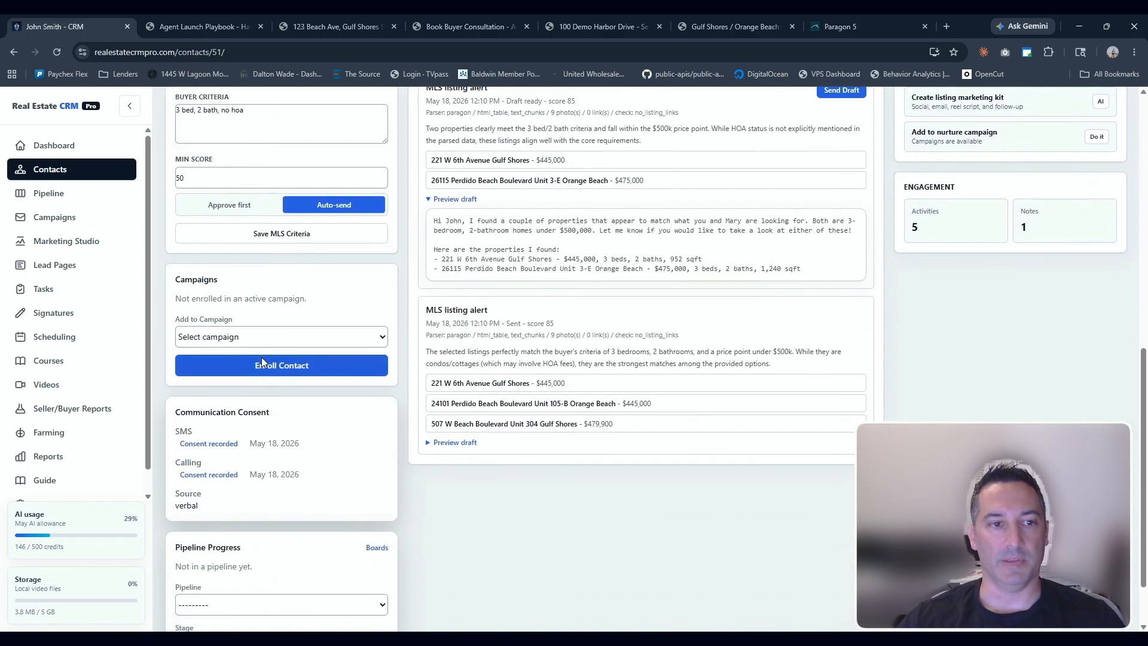
pyautogui.scroll(-1, 324, 448)
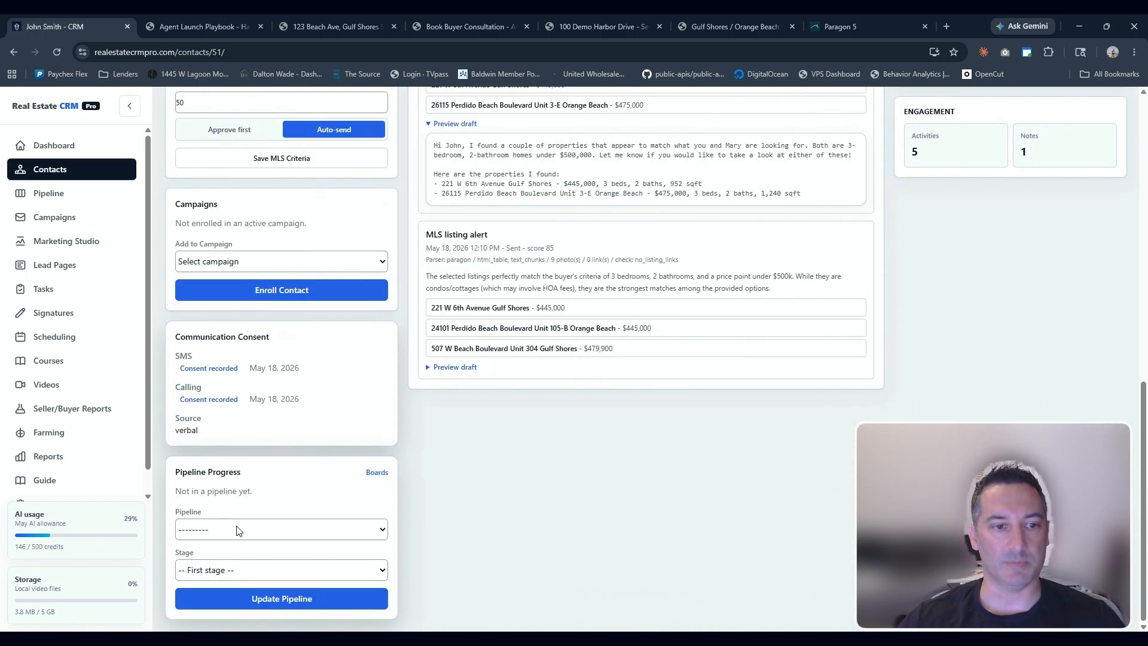
pyautogui.click(227, 560)
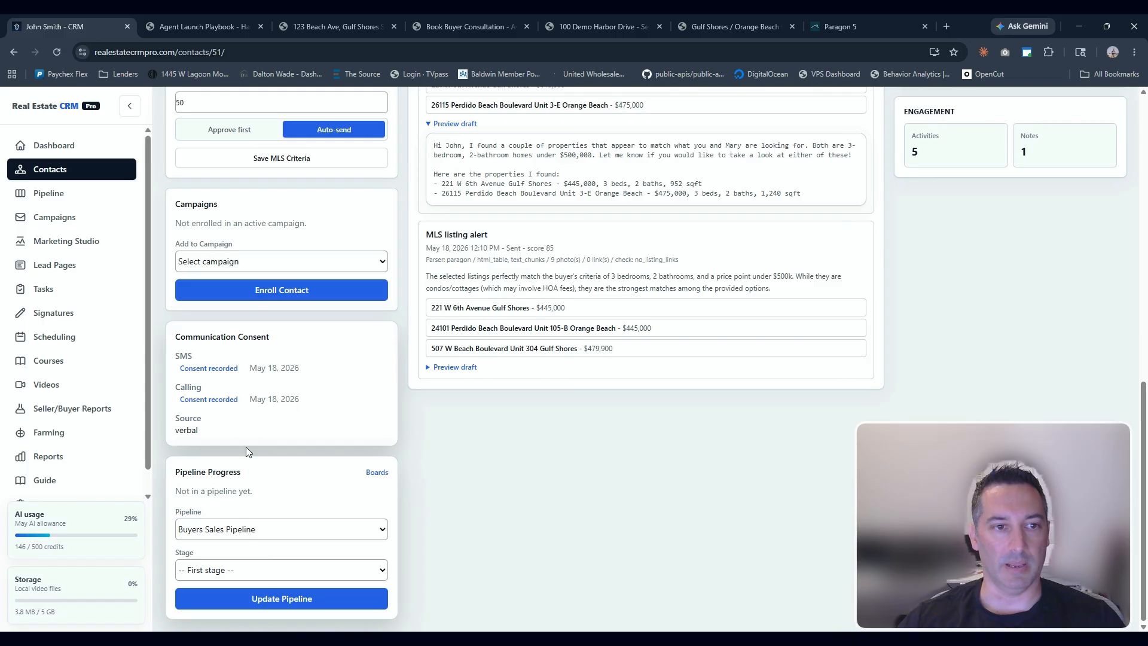
pyautogui.click(294, 602)
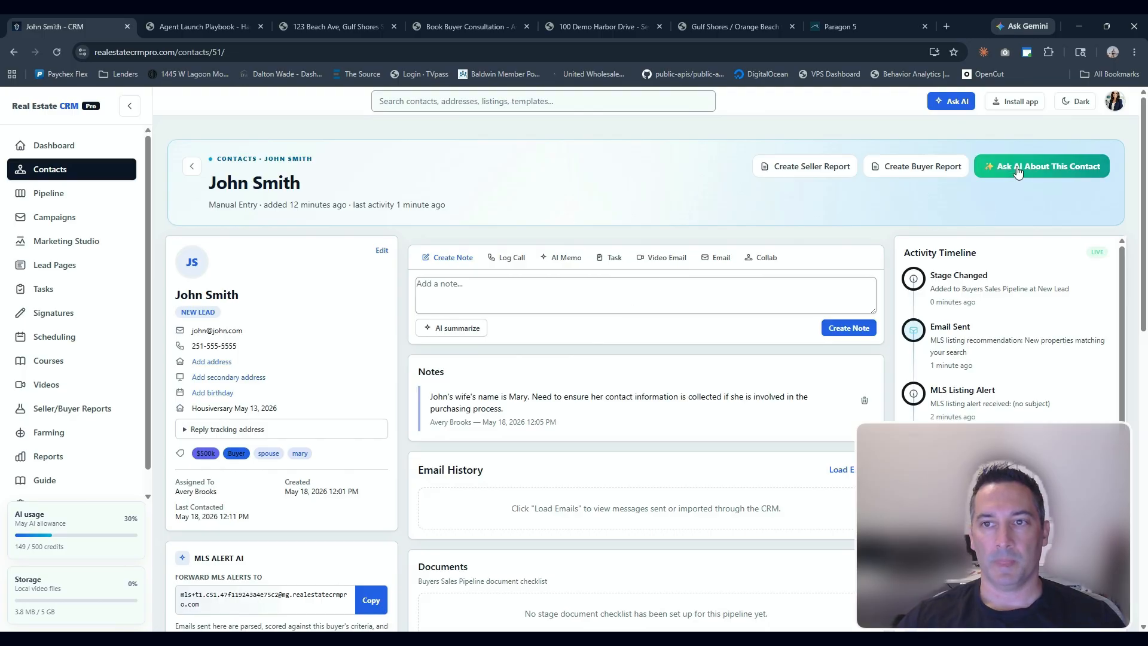
# Have the AI add a showing recap to the contact: client loved the property, asked about price flexibility, confirm whether the seller is negotiable.
pyautogui.click(1042, 166)
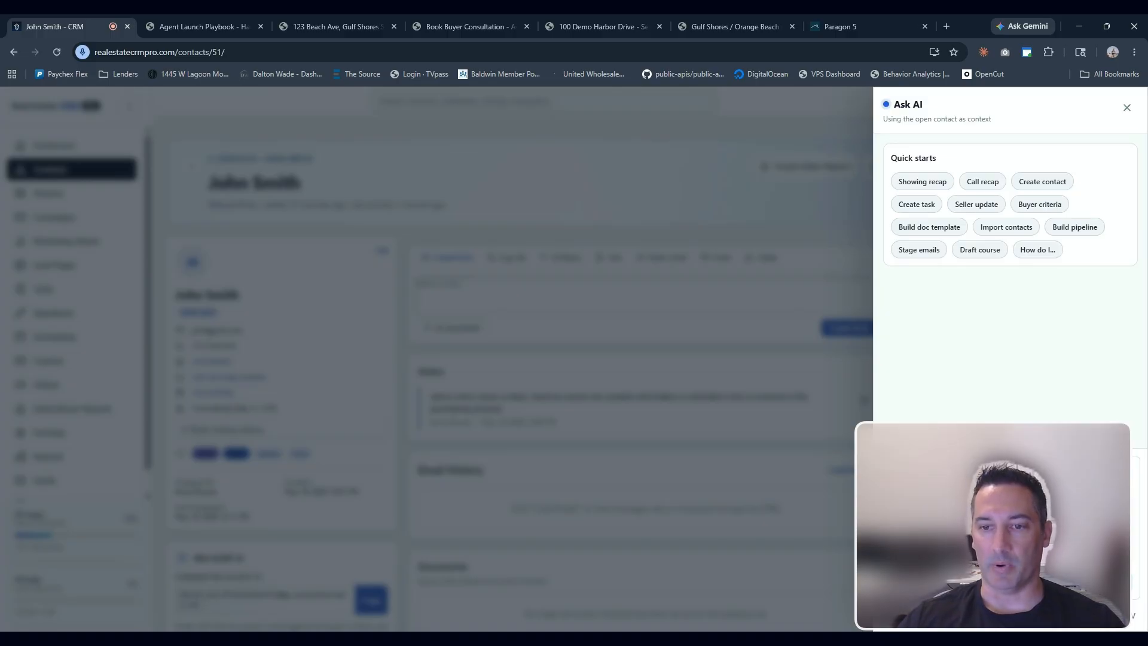
pyautogui.press('Return')
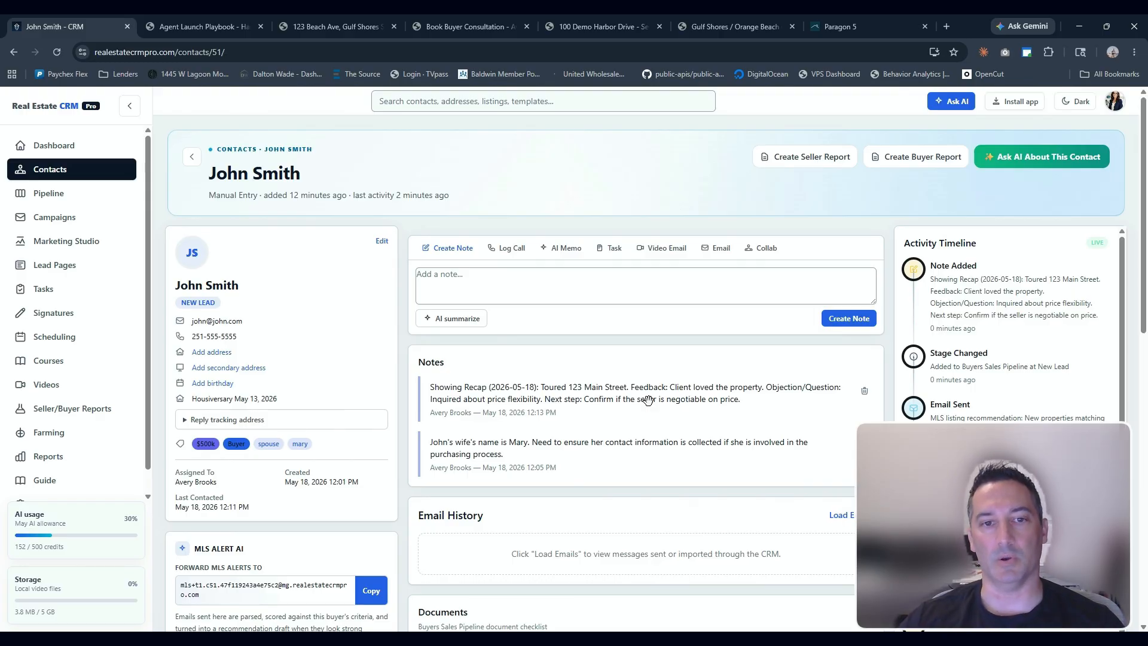
# Review the dashboard's bookings, daily brief and tasks, and reopen the record of the $500k buyer tagged spouse from the contacts list.
pyautogui.click(80, 153)
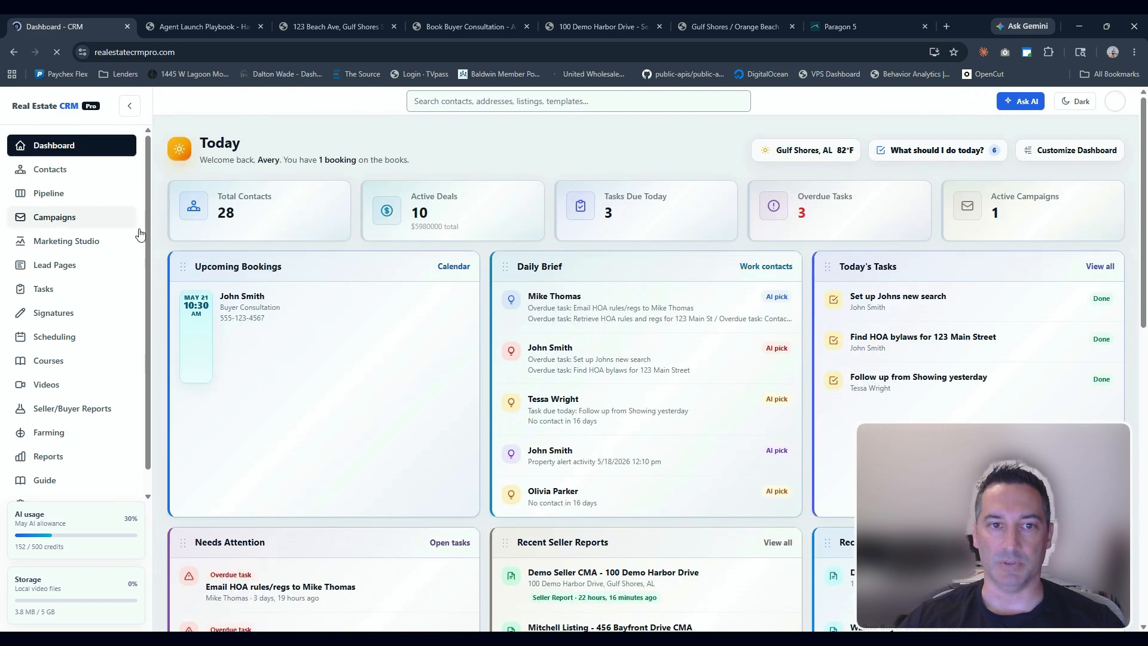
pyautogui.scroll(-4, 718, 374)
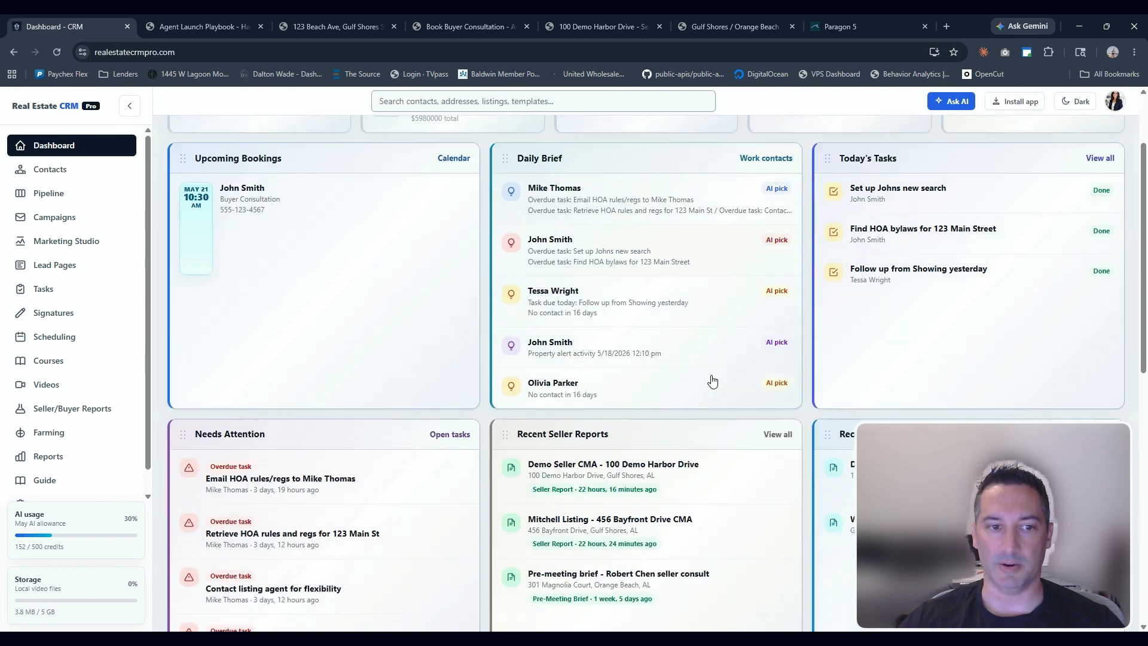
pyautogui.scroll(4, 543, 398)
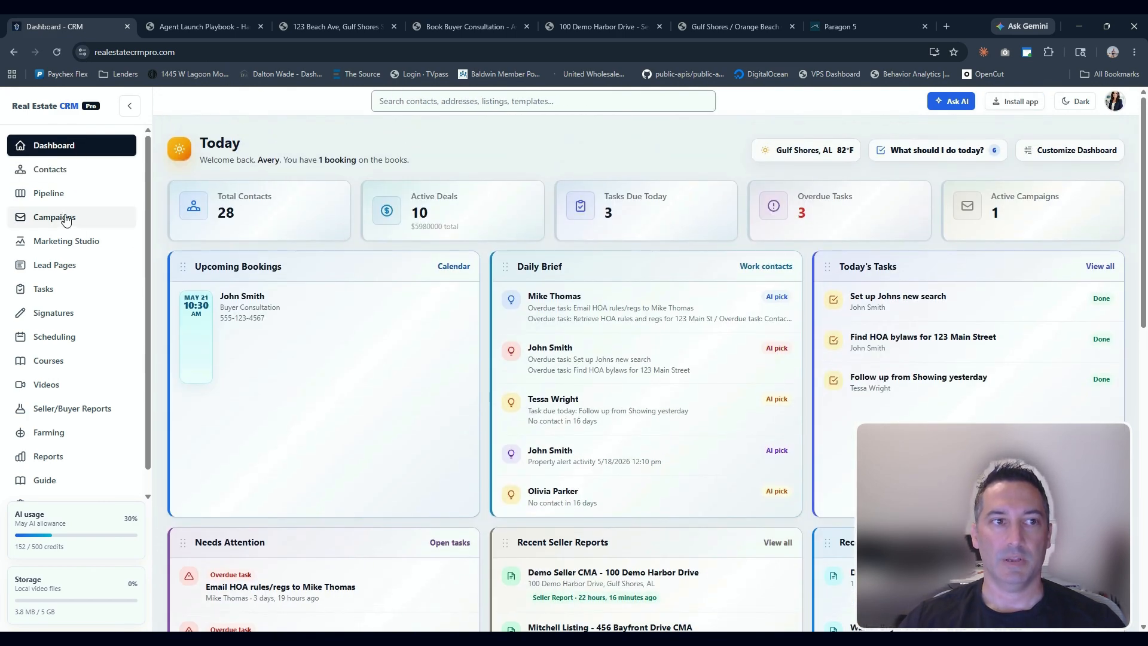
pyautogui.click(120, 169)
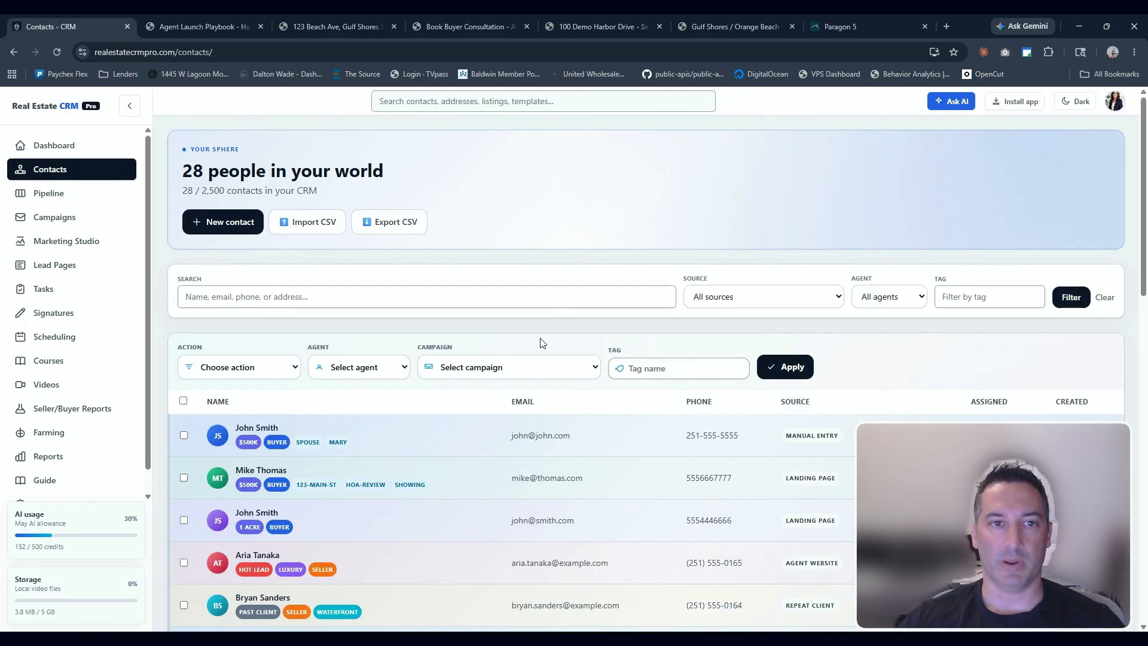
pyautogui.click(421, 448)
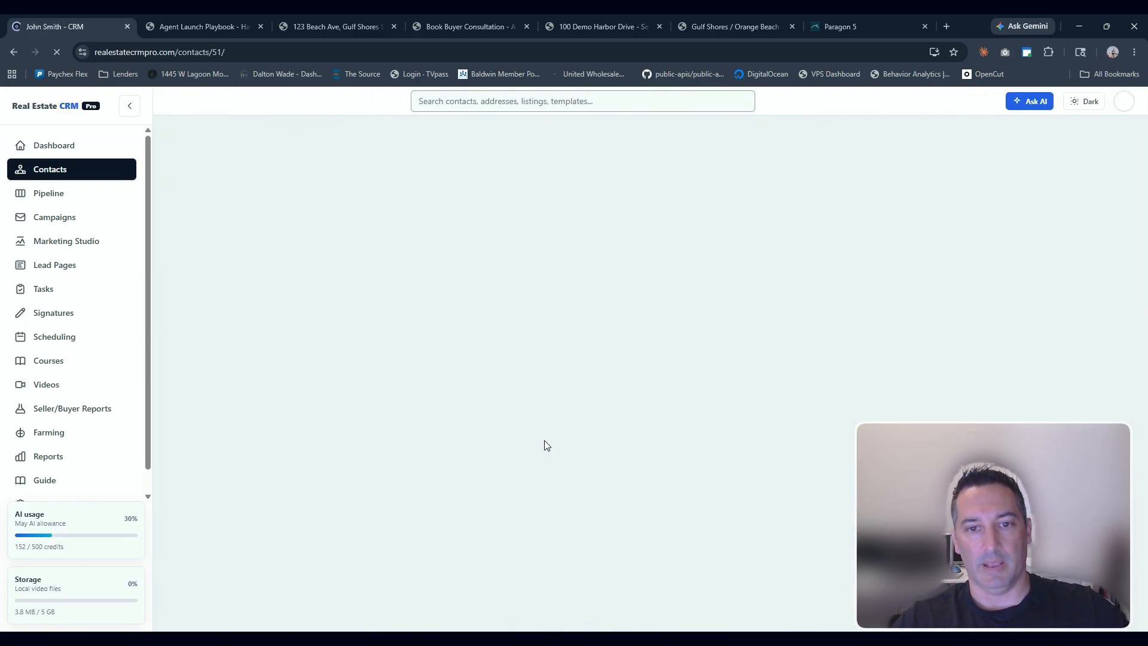